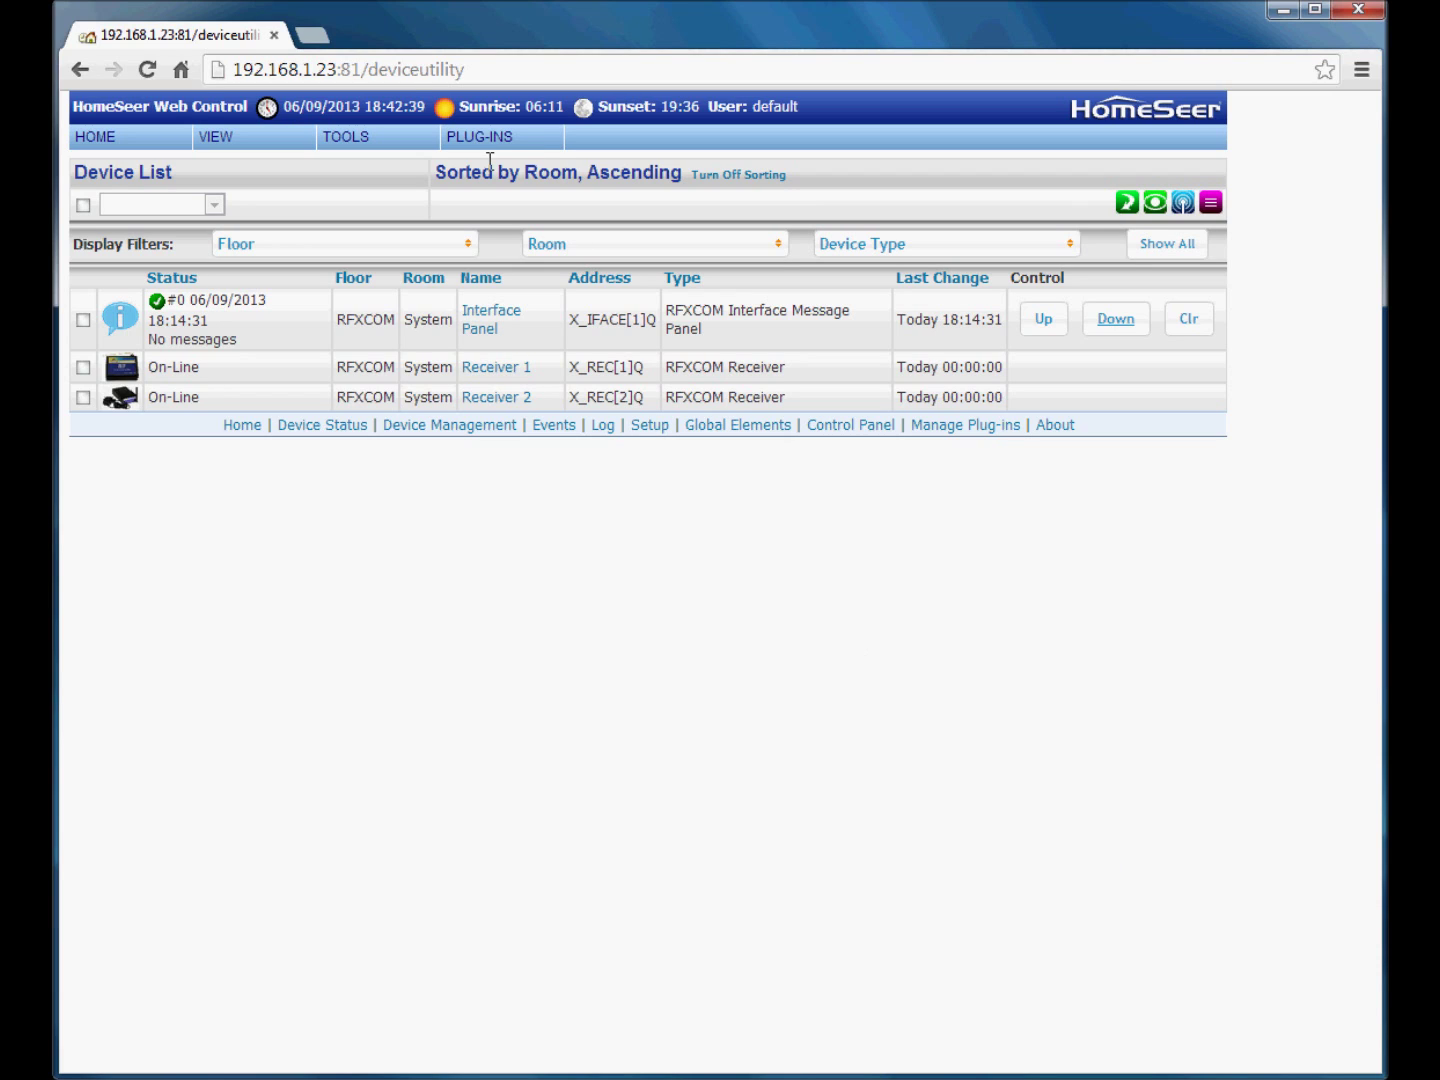
- Show the RFXCOM plug-in submenu (General, Receivers, Input Devices) under PLUG-INS
{"action": "mouse_move", "coordinate": [482, 143]}
{"action": "mouse_move", "coordinate": [481, 201]}
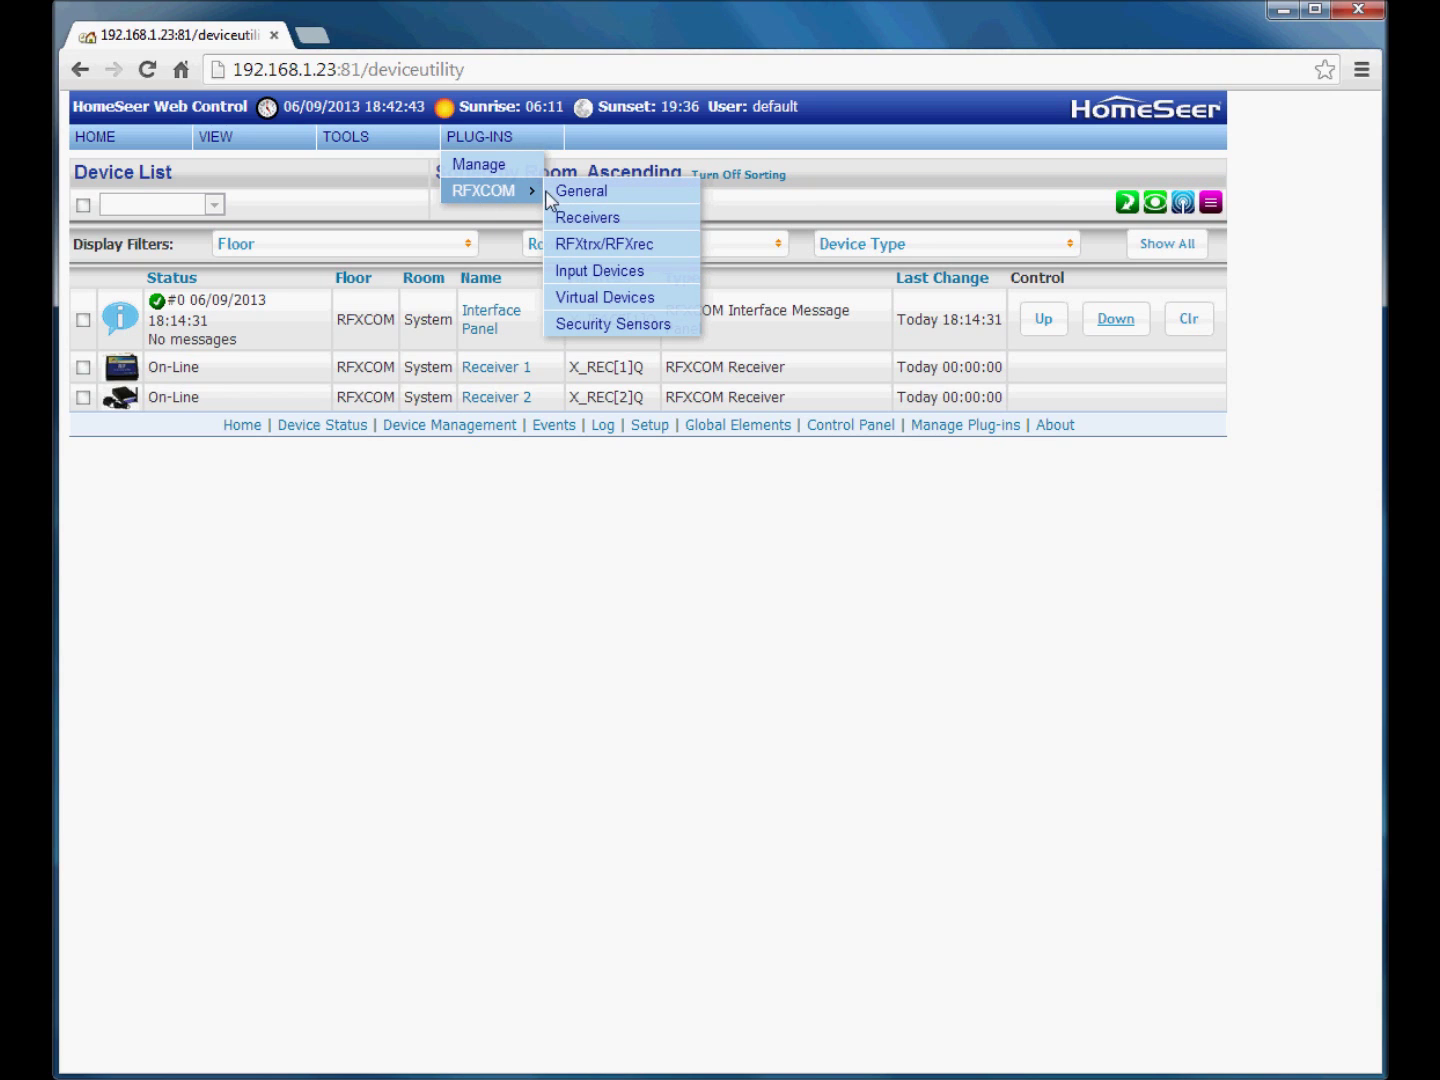
- On the RFXCOM Input Devices page, add sensor I_RFXMeter[240]M as a new device
{"action": "left_click", "coordinate": [604, 273]}
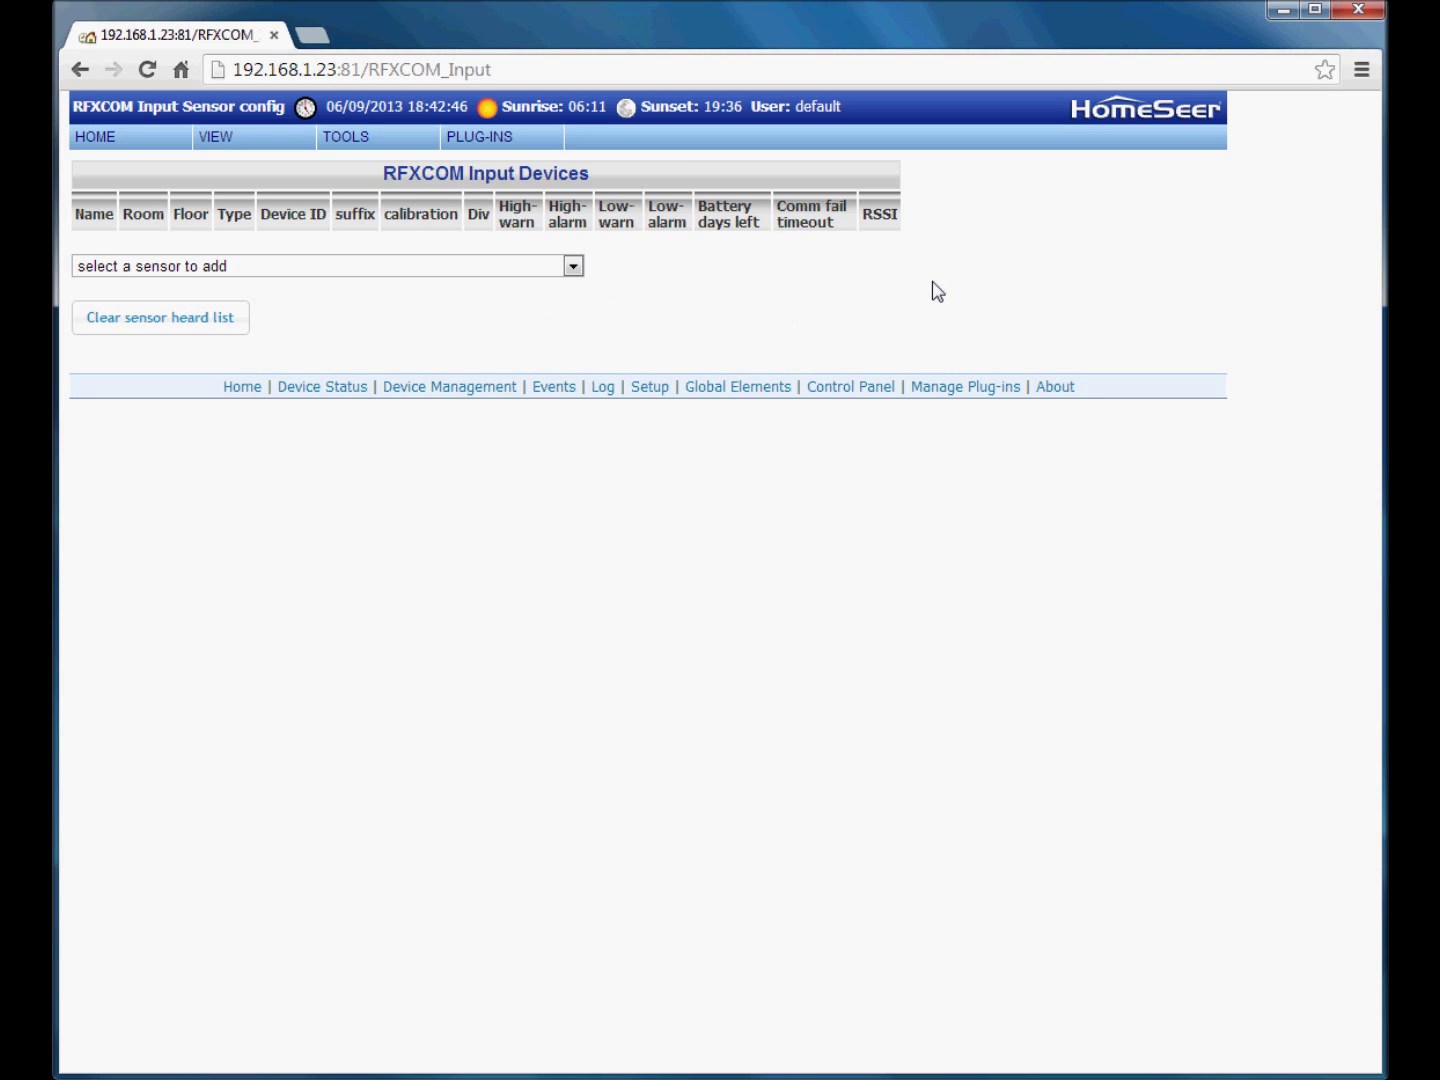
{"action": "left_click", "coordinate": [572, 266]}
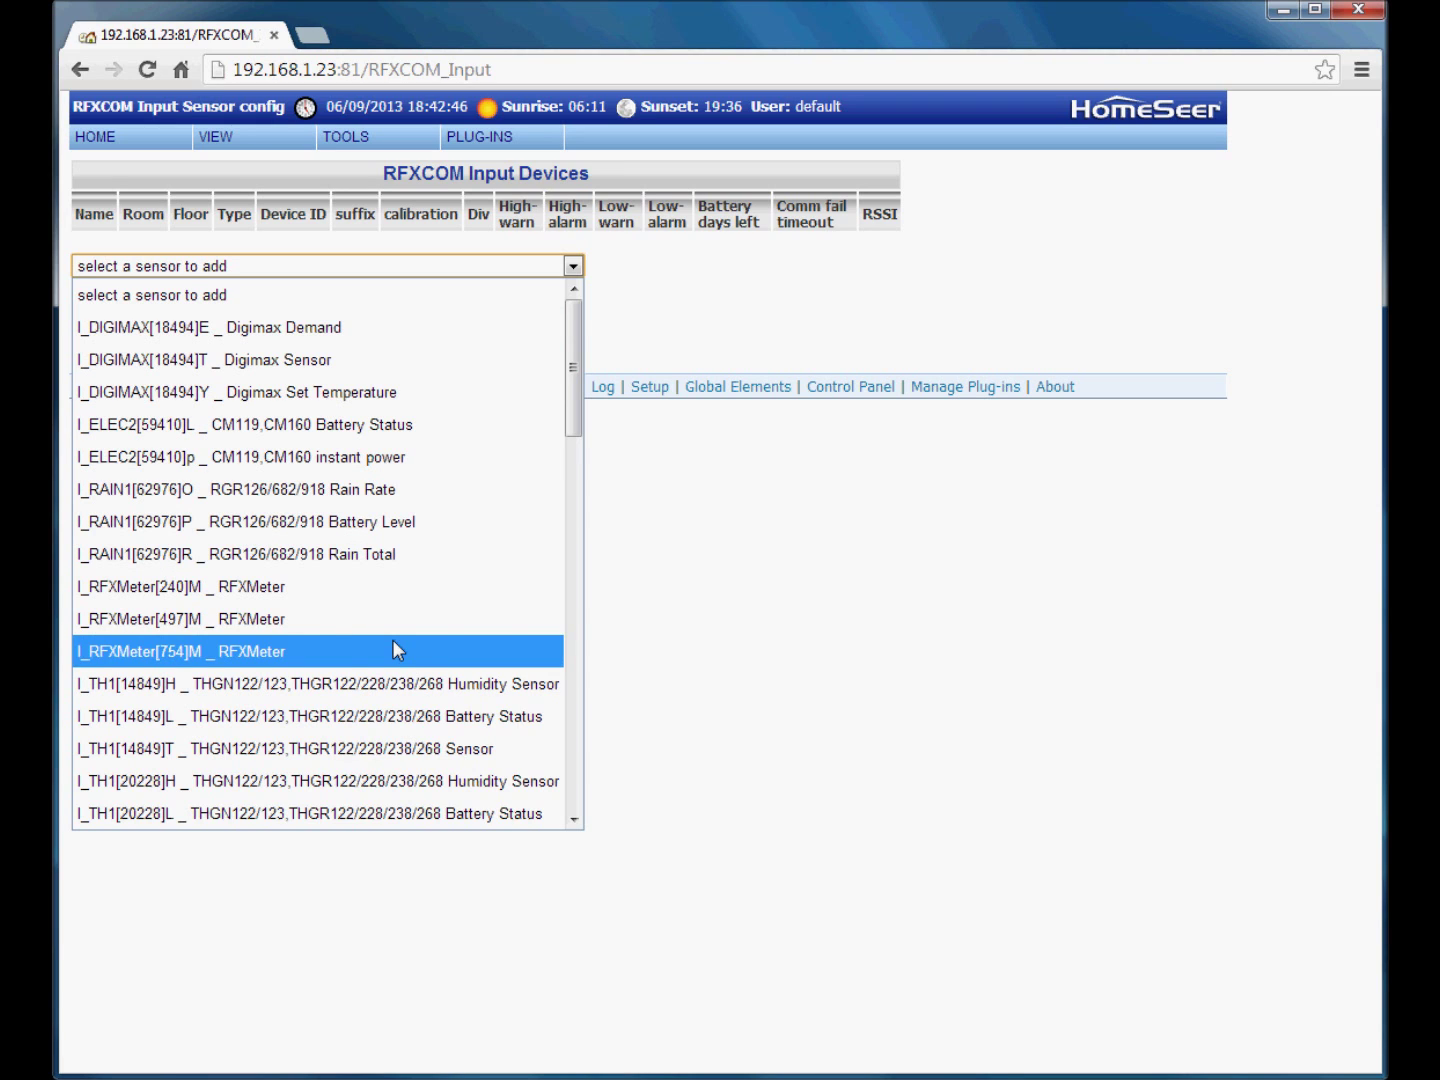
{"action": "scroll", "coordinate": [392, 643], "scroll_direction": "down", "scroll_amount": 3}
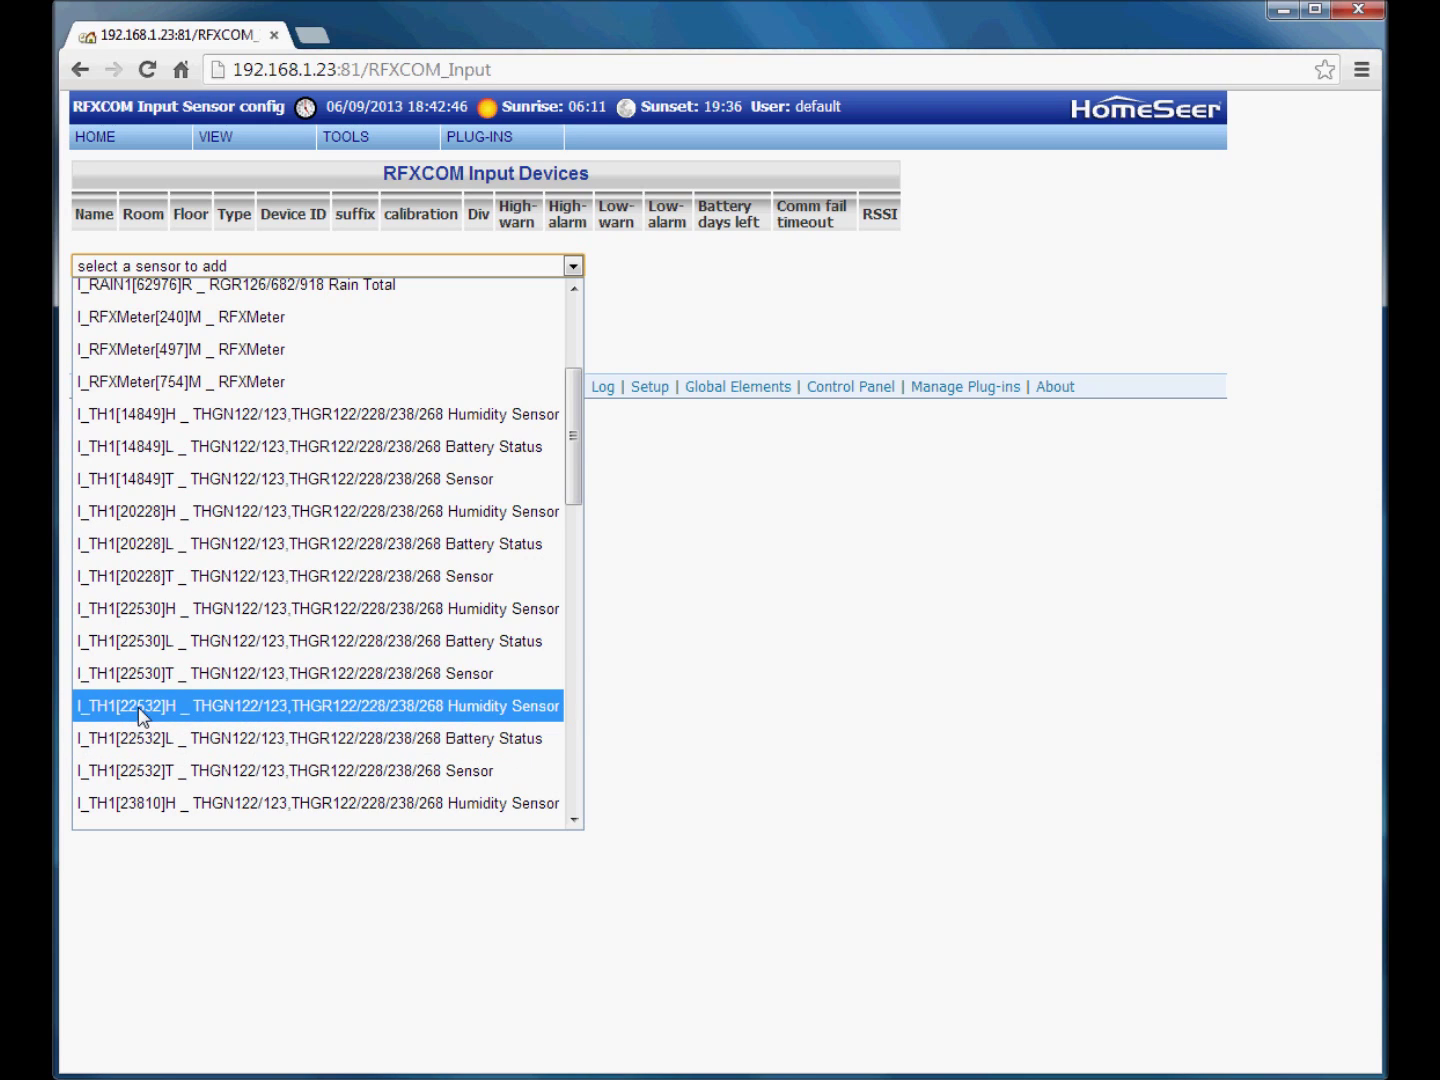
{"action": "scroll", "coordinate": [140, 716], "scroll_direction": "up", "scroll_amount": 3}
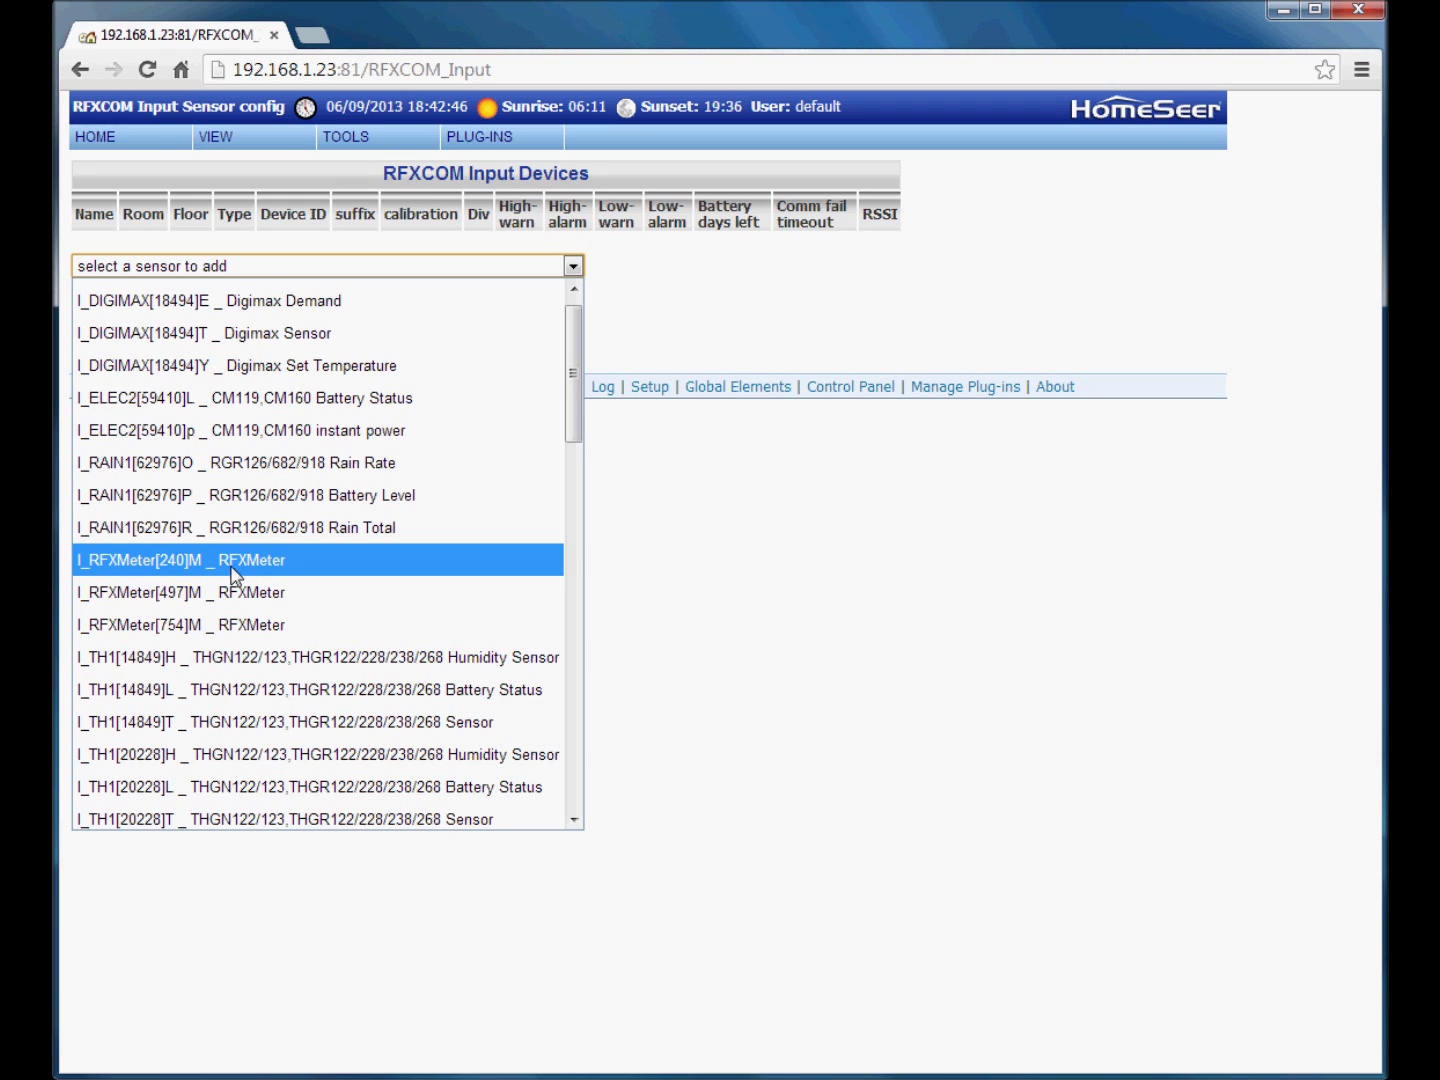
{"action": "left_click", "coordinate": [318, 566]}
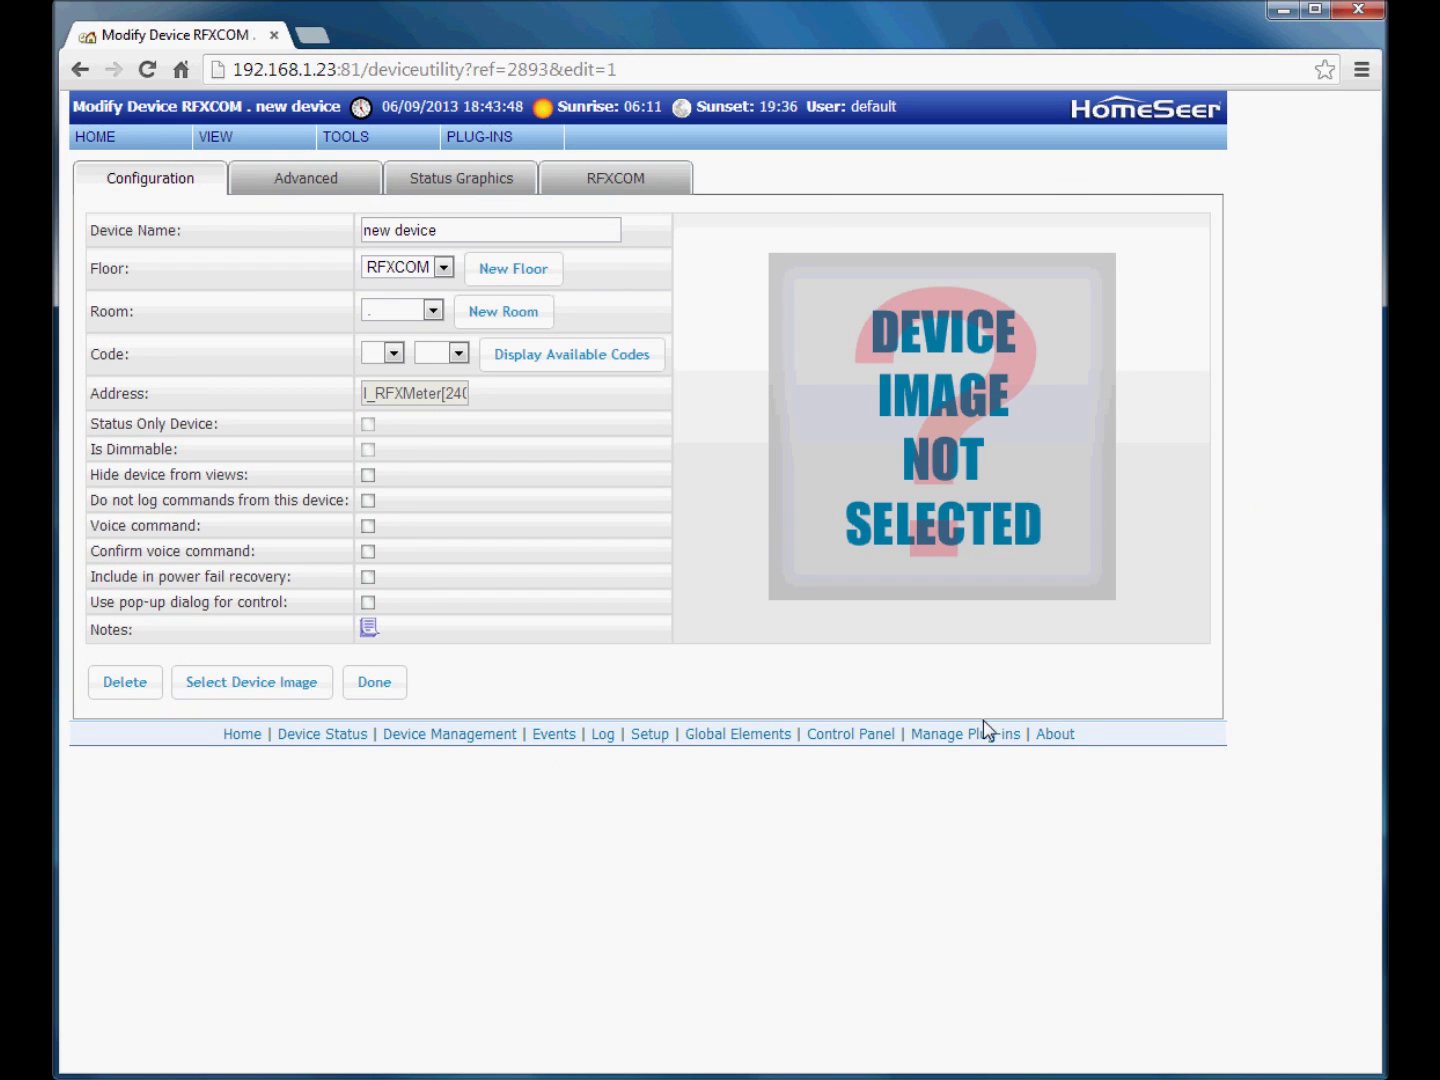
- Rename the new RFXMeter device from 'new device' to RFXpwr
{"action": "left_click", "coordinate": [460, 234]}
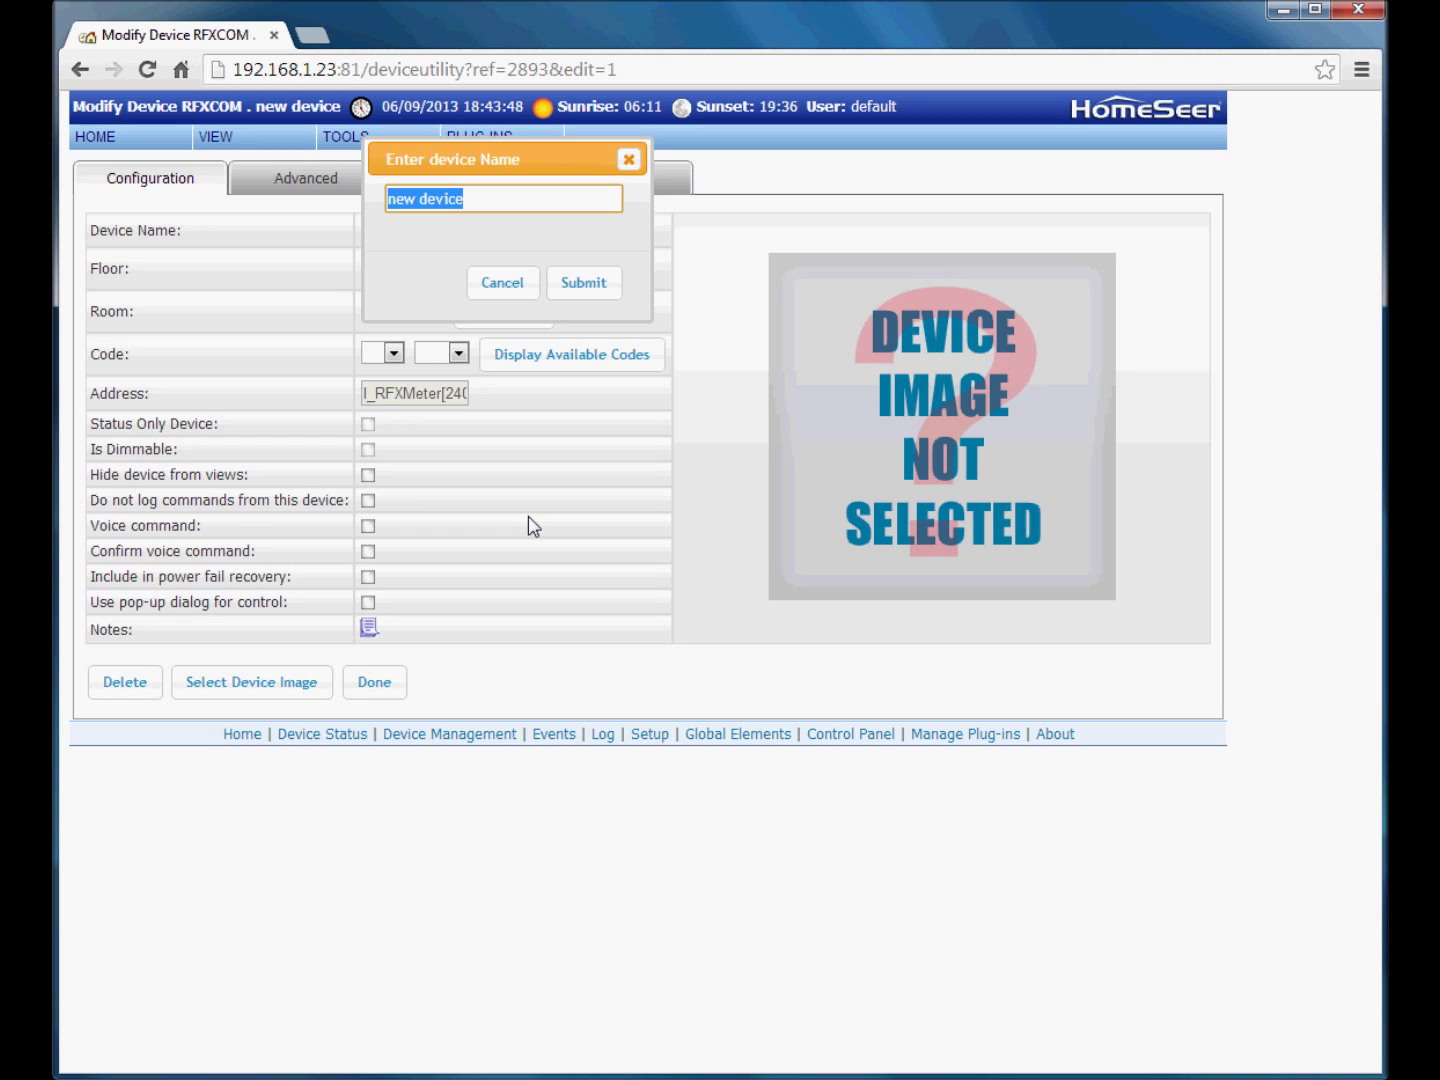
{"action": "type", "text": "RF"}
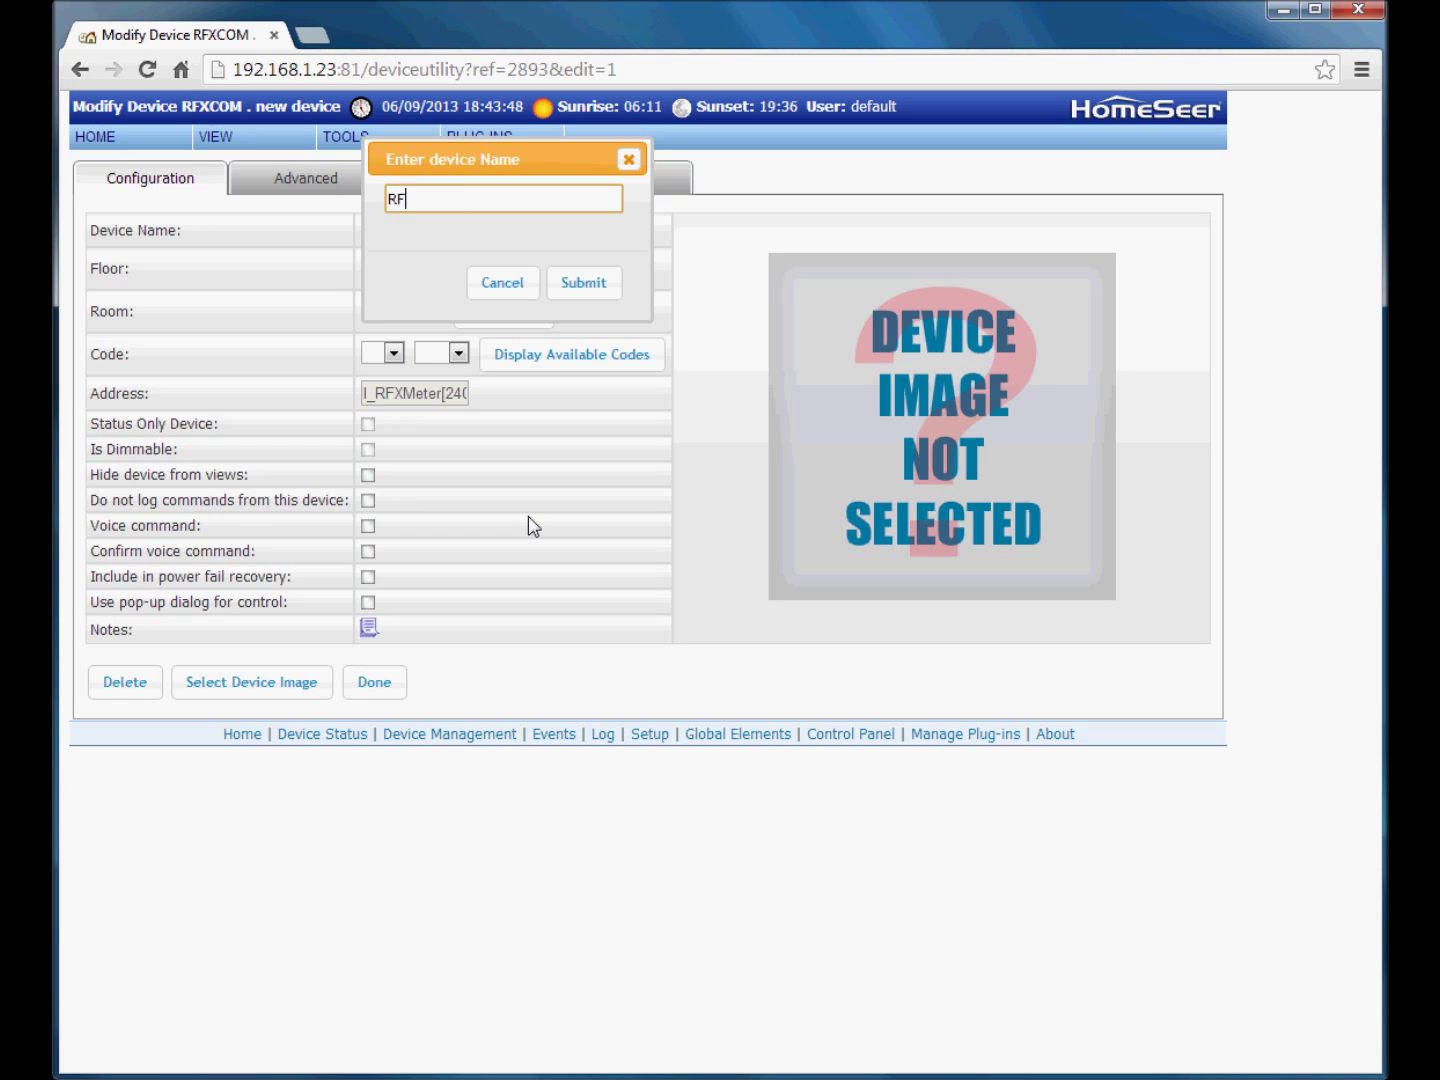
{"action": "type", "text": "Xpwr"}
{"action": "key", "text": "BackSpace"}
{"action": "key", "text": "BackSpace"}
{"action": "key", "text": "BackSpace"}
{"action": "type", "text": "water"}
{"action": "key", "text": "BackSpace"}
{"action": "key", "text": "BackSpace"}
{"action": "key", "text": "BackSpace"}
{"action": "key", "text": "BackSpace"}
{"action": "key", "text": "BackSpace"}
{"action": "type", "text": "gas"}
{"action": "key", "text": "BackSpace"}
{"action": "key", "text": "BackSpace"}
{"action": "key", "text": "BackSpace"}
{"action": "type", "text": "pwr"}
{"action": "left_click", "coordinate": [594, 284]}
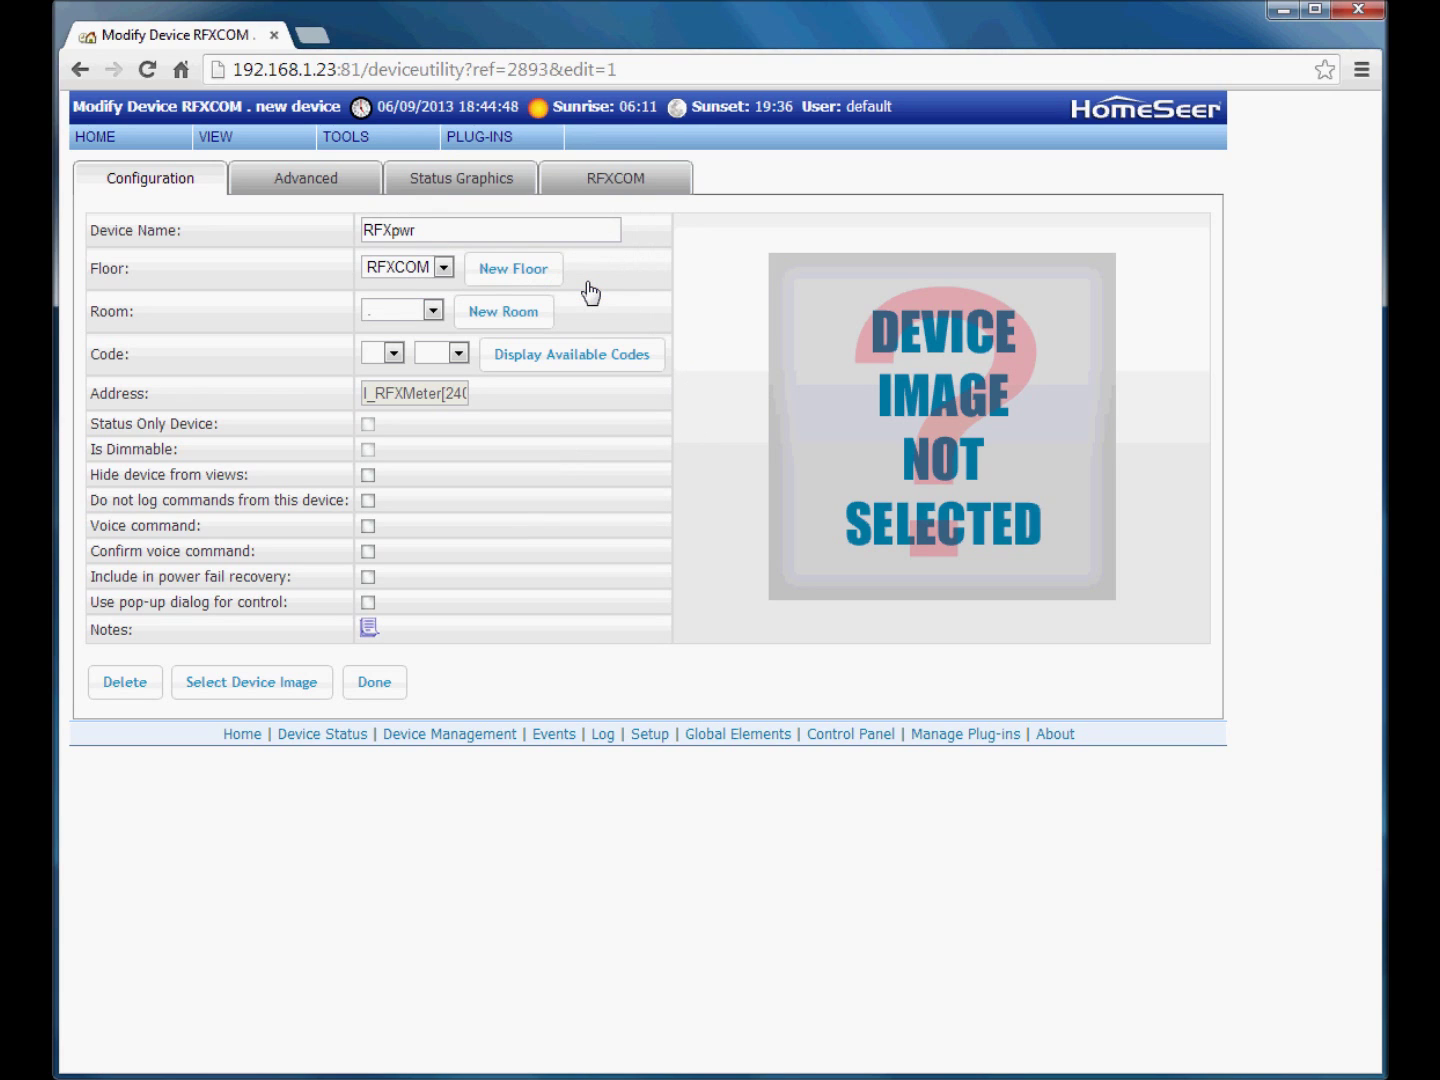
- Put RFXpwr in a newly created room named Utilities
{"action": "left_click", "coordinate": [433, 310]}
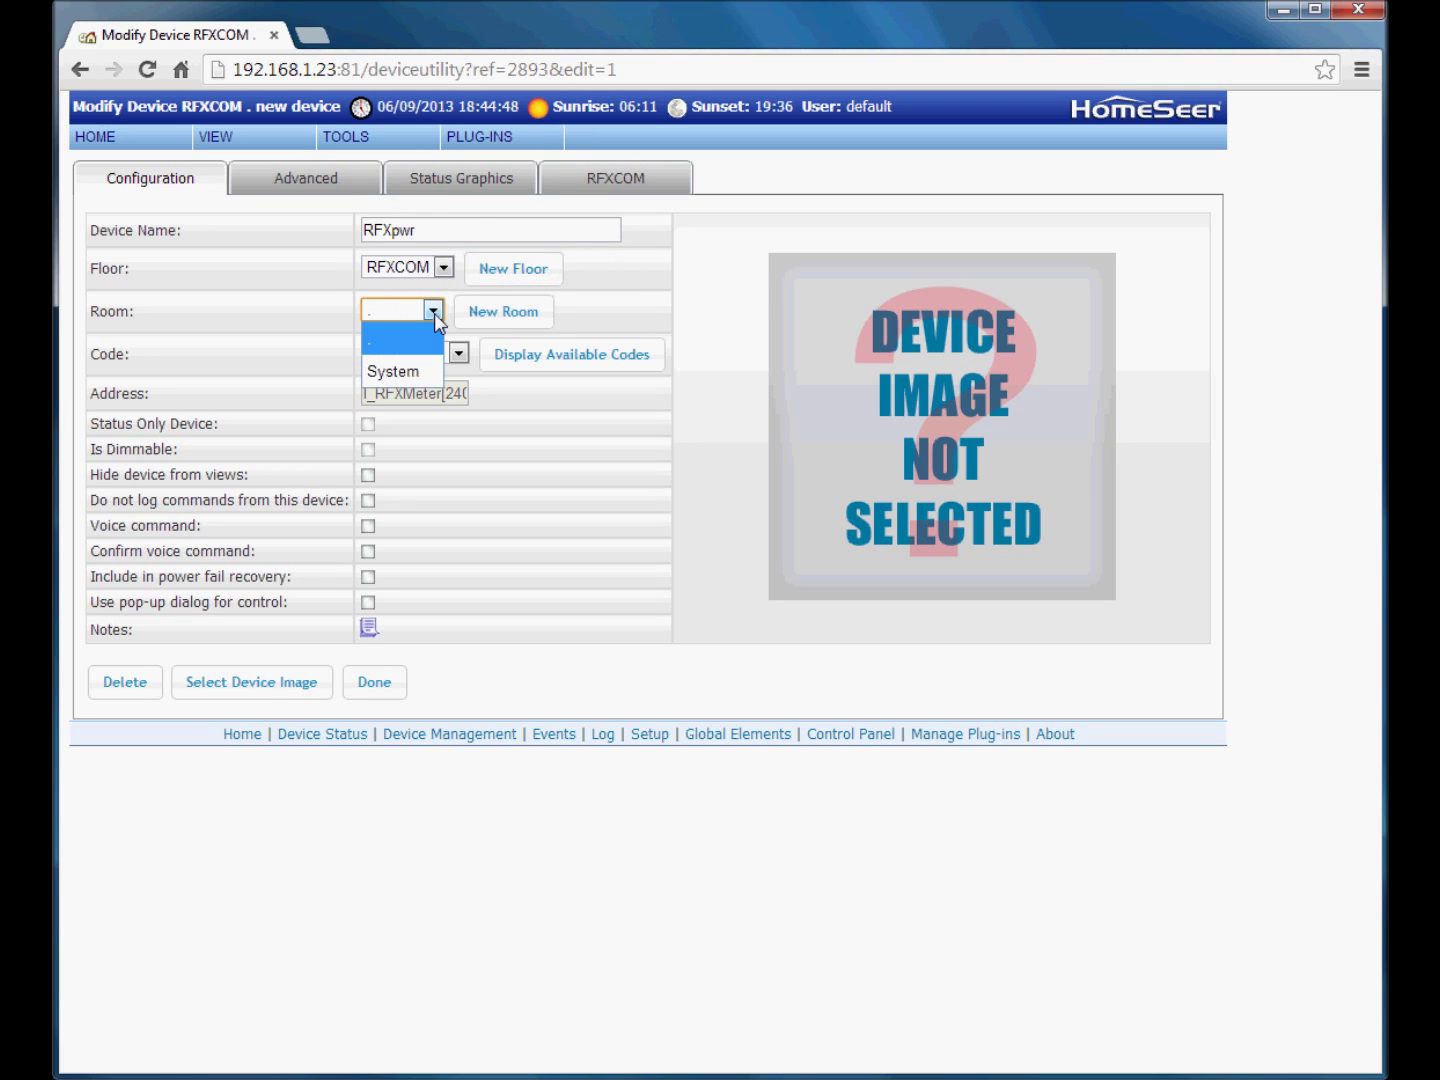
{"action": "left_click", "coordinate": [503, 312]}
{"action": "left_click", "coordinate": [503, 313]}
{"action": "type", "text": "Ut"}
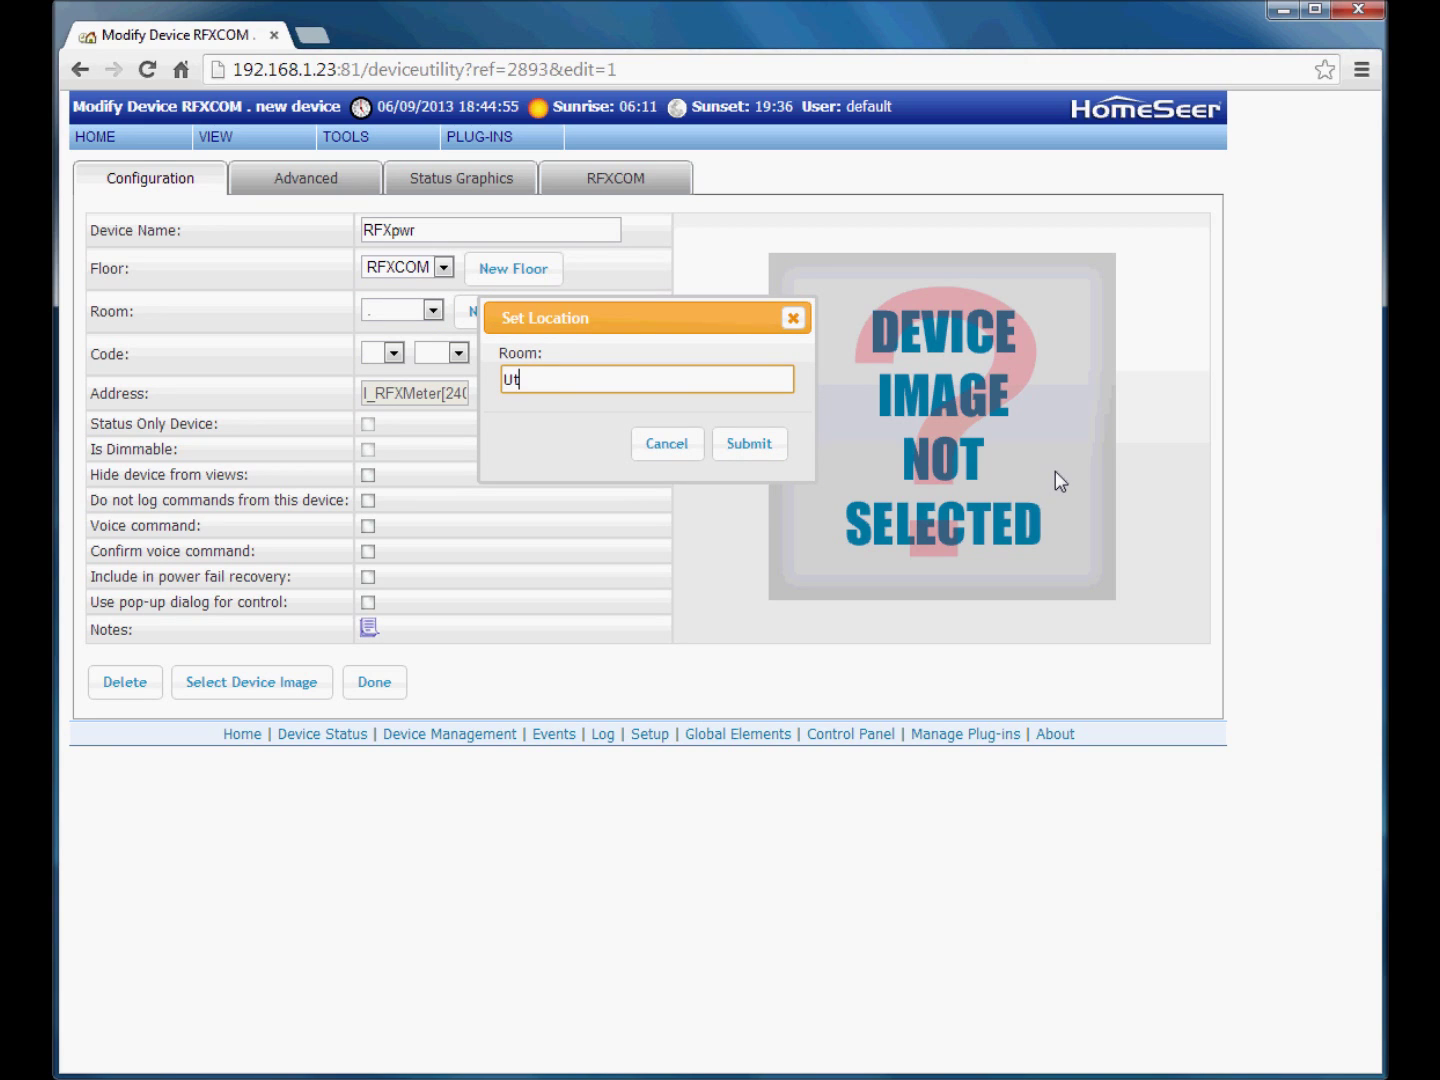
{"action": "type", "text": "ilities"}
{"action": "left_click", "coordinate": [744, 450]}
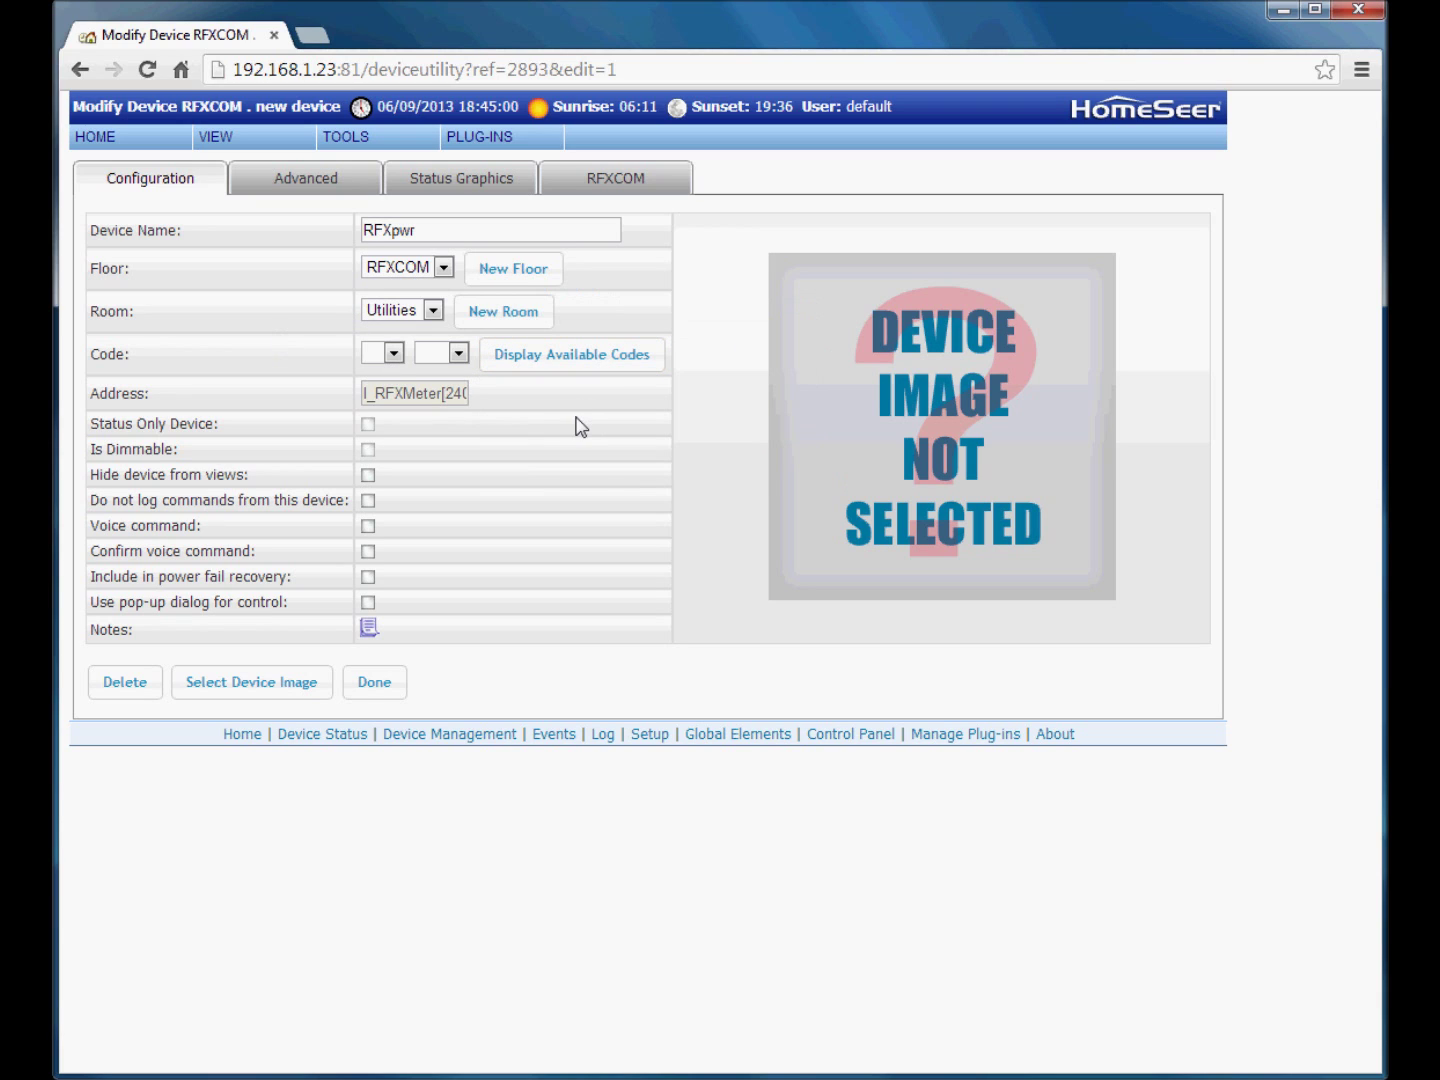
- Check the house and unit code lists without changing them, then bring up Select Device Image
{"action": "left_click", "coordinate": [395, 355]}
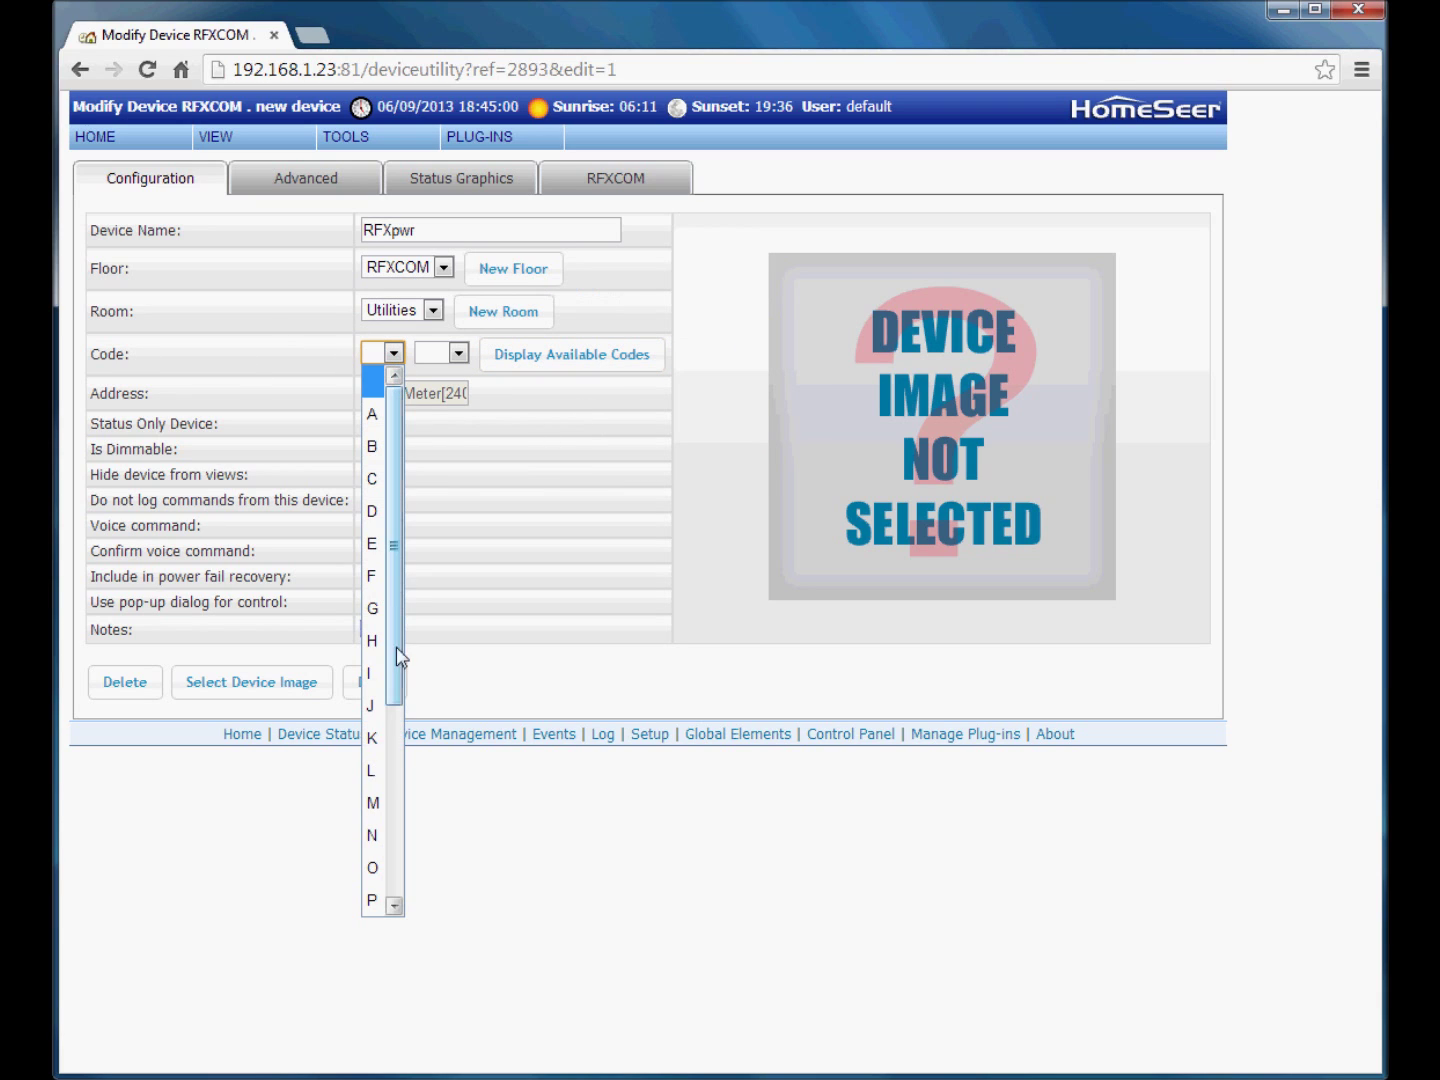
{"action": "left_click", "coordinate": [458, 354]}
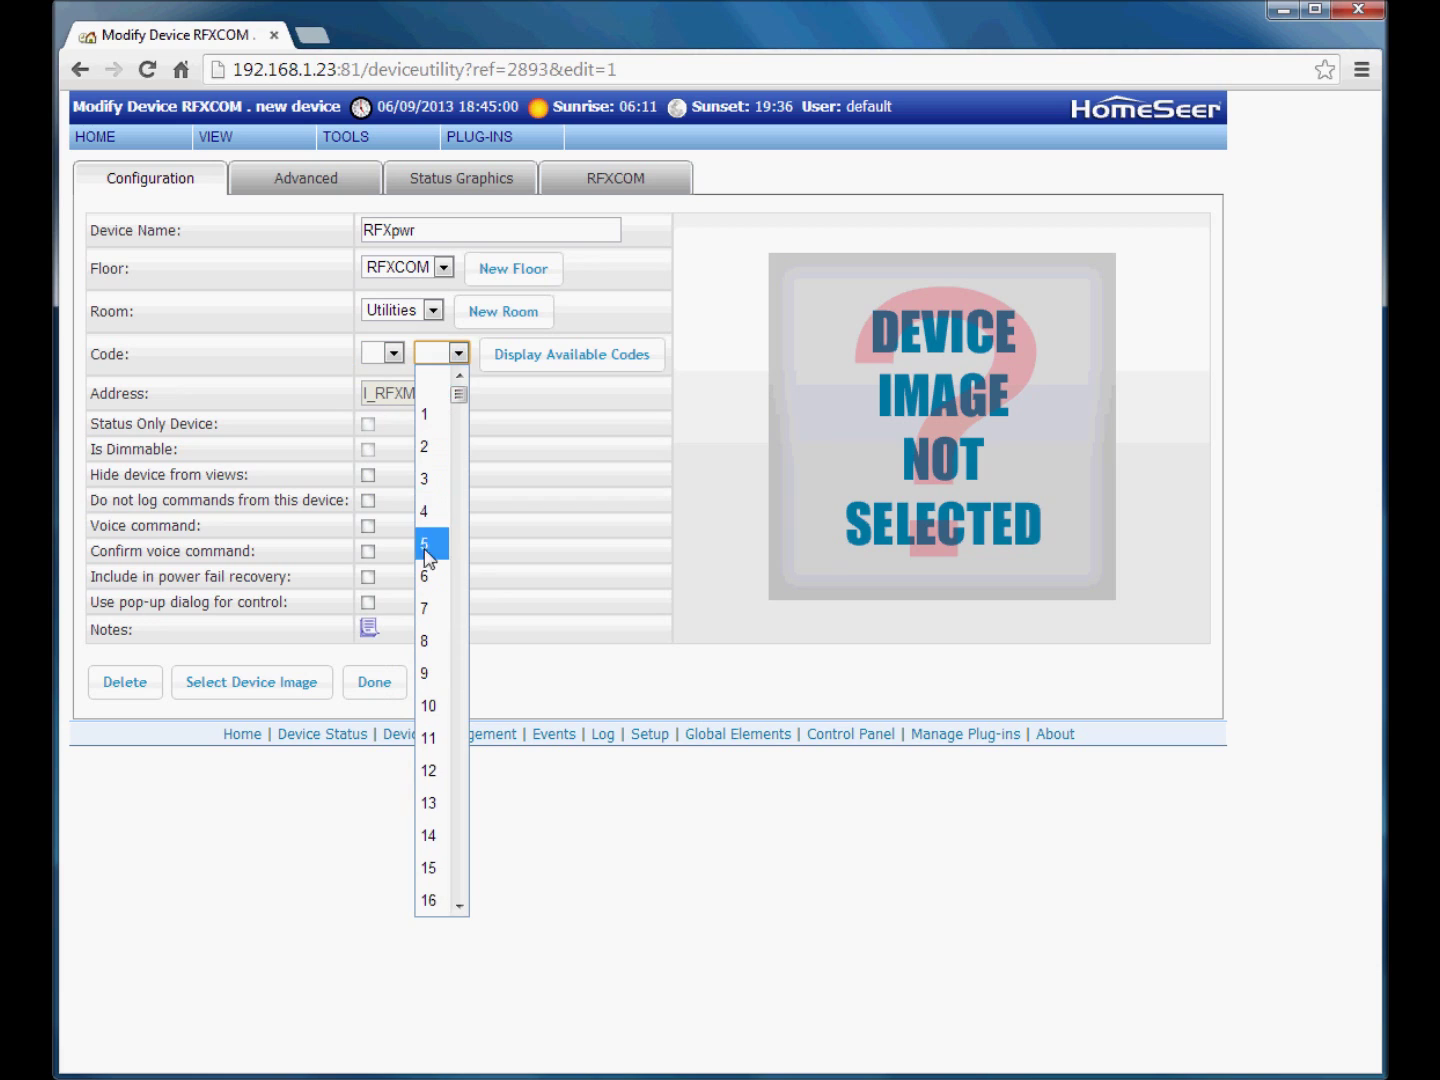
{"action": "left_click", "coordinate": [519, 390]}
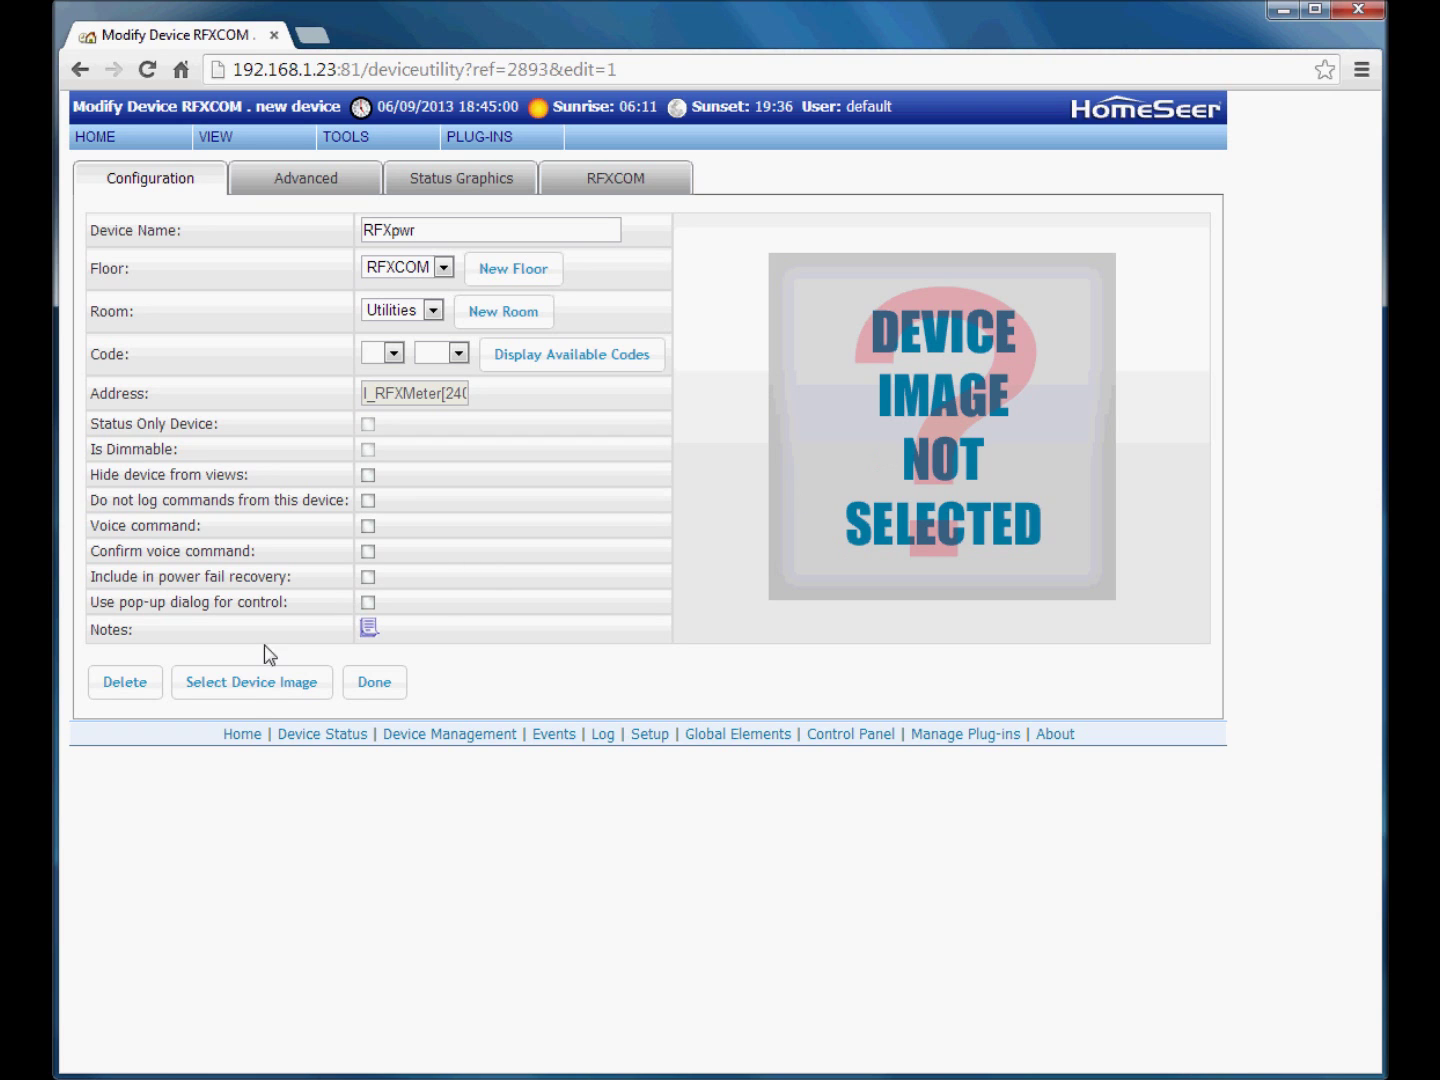
{"action": "left_click", "coordinate": [241, 690]}
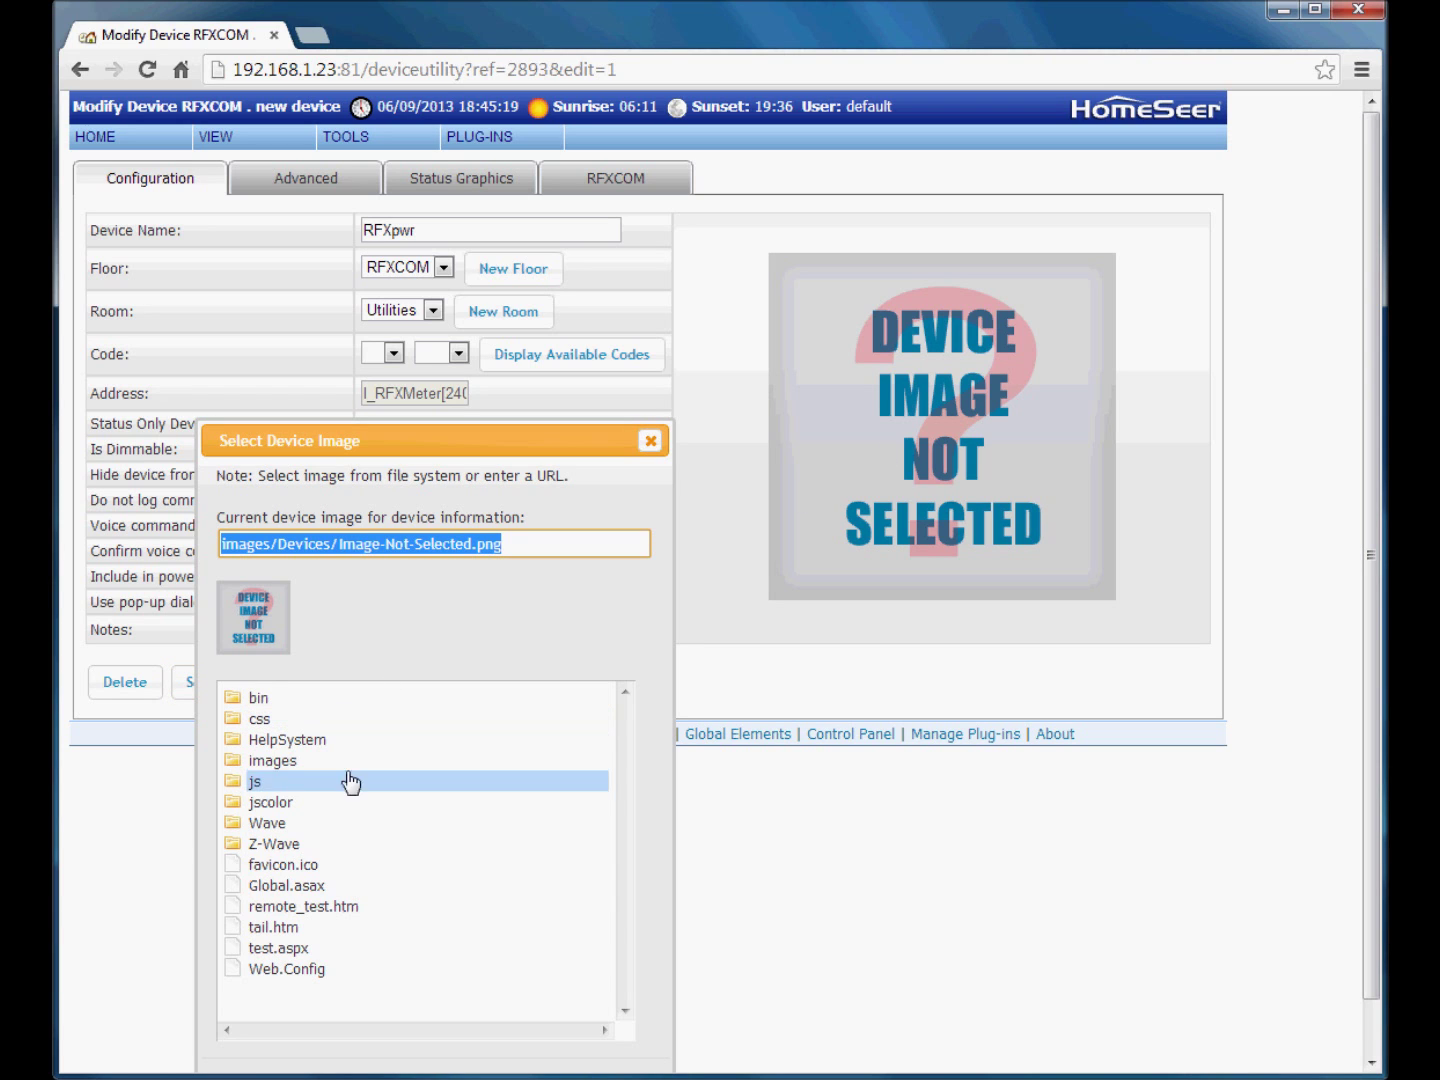
- Set RFXpwr's device image to rfxmeter.jpg from images > Devices > phdevices
{"action": "left_click", "coordinate": [273, 760]}
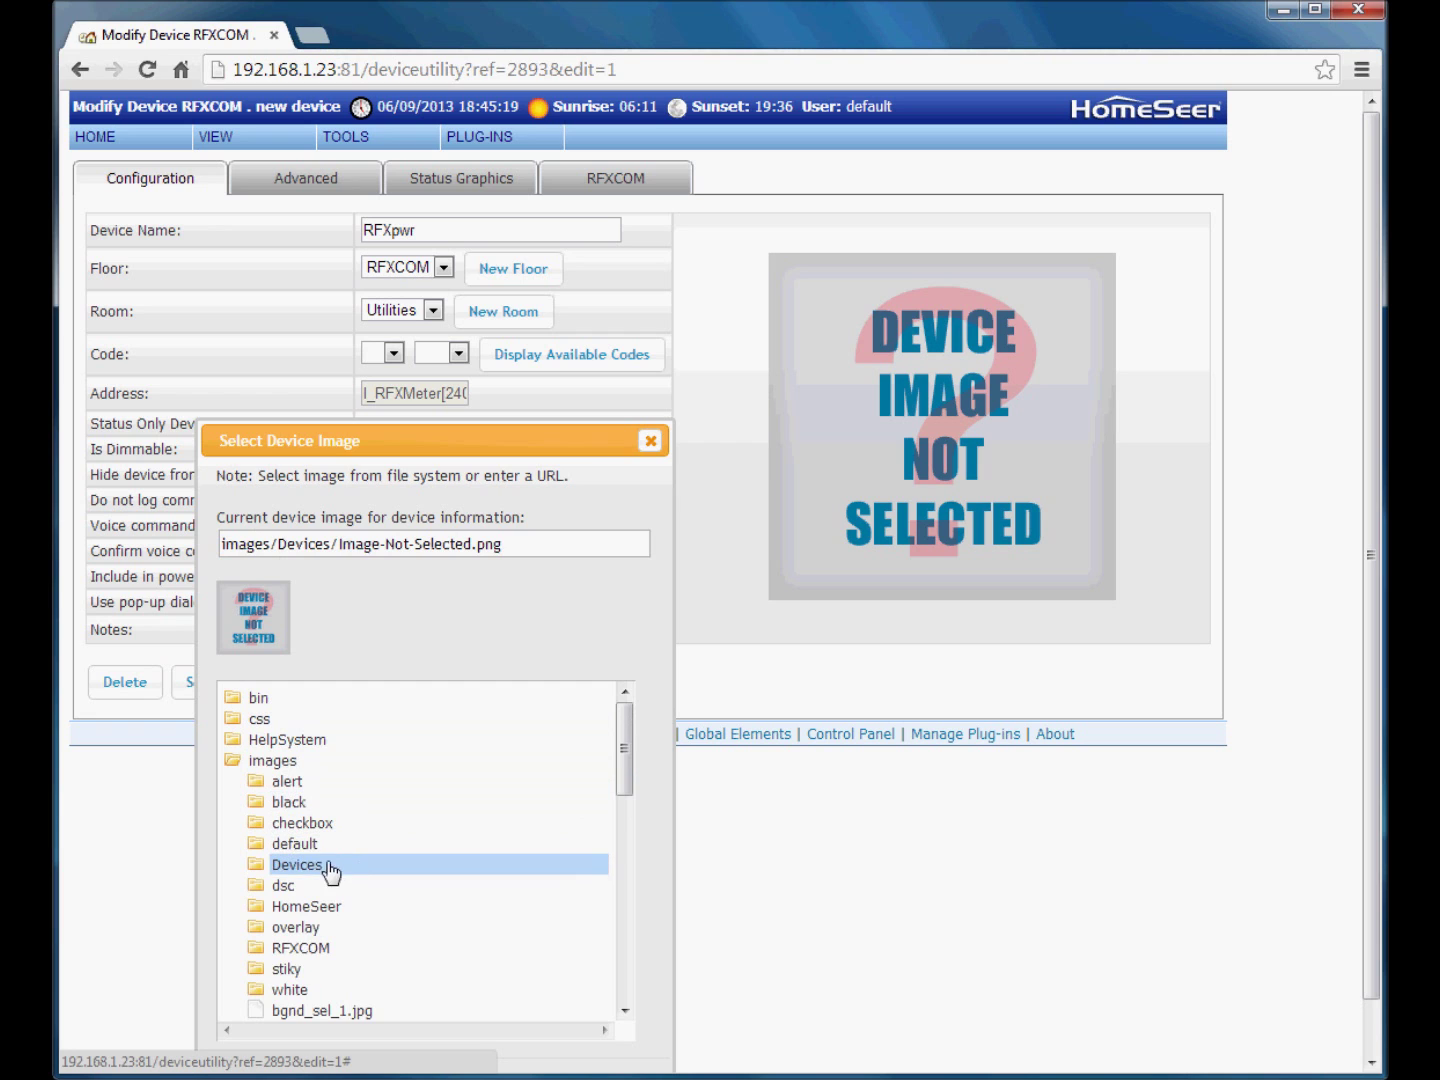
{"action": "left_click", "coordinate": [329, 867]}
{"action": "scroll", "coordinate": [512, 908], "scroll_direction": "down", "scroll_amount": 2}
{"action": "left_click", "coordinate": [320, 800]}
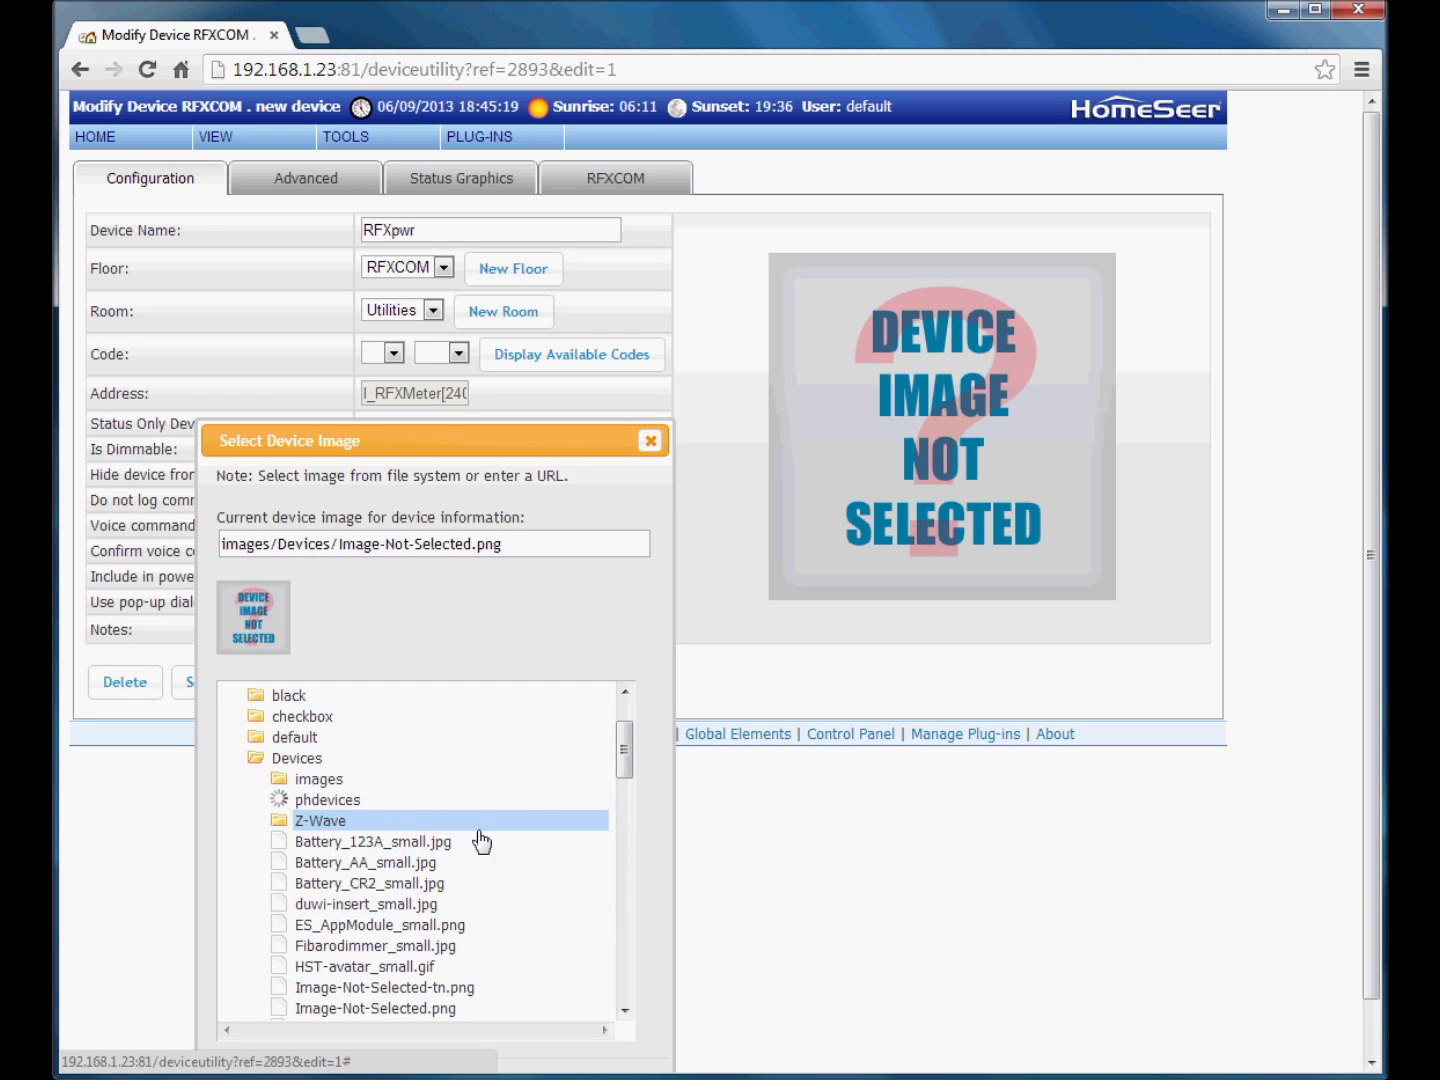
{"action": "scroll", "coordinate": [500, 860], "scroll_direction": "down", "scroll_amount": 3}
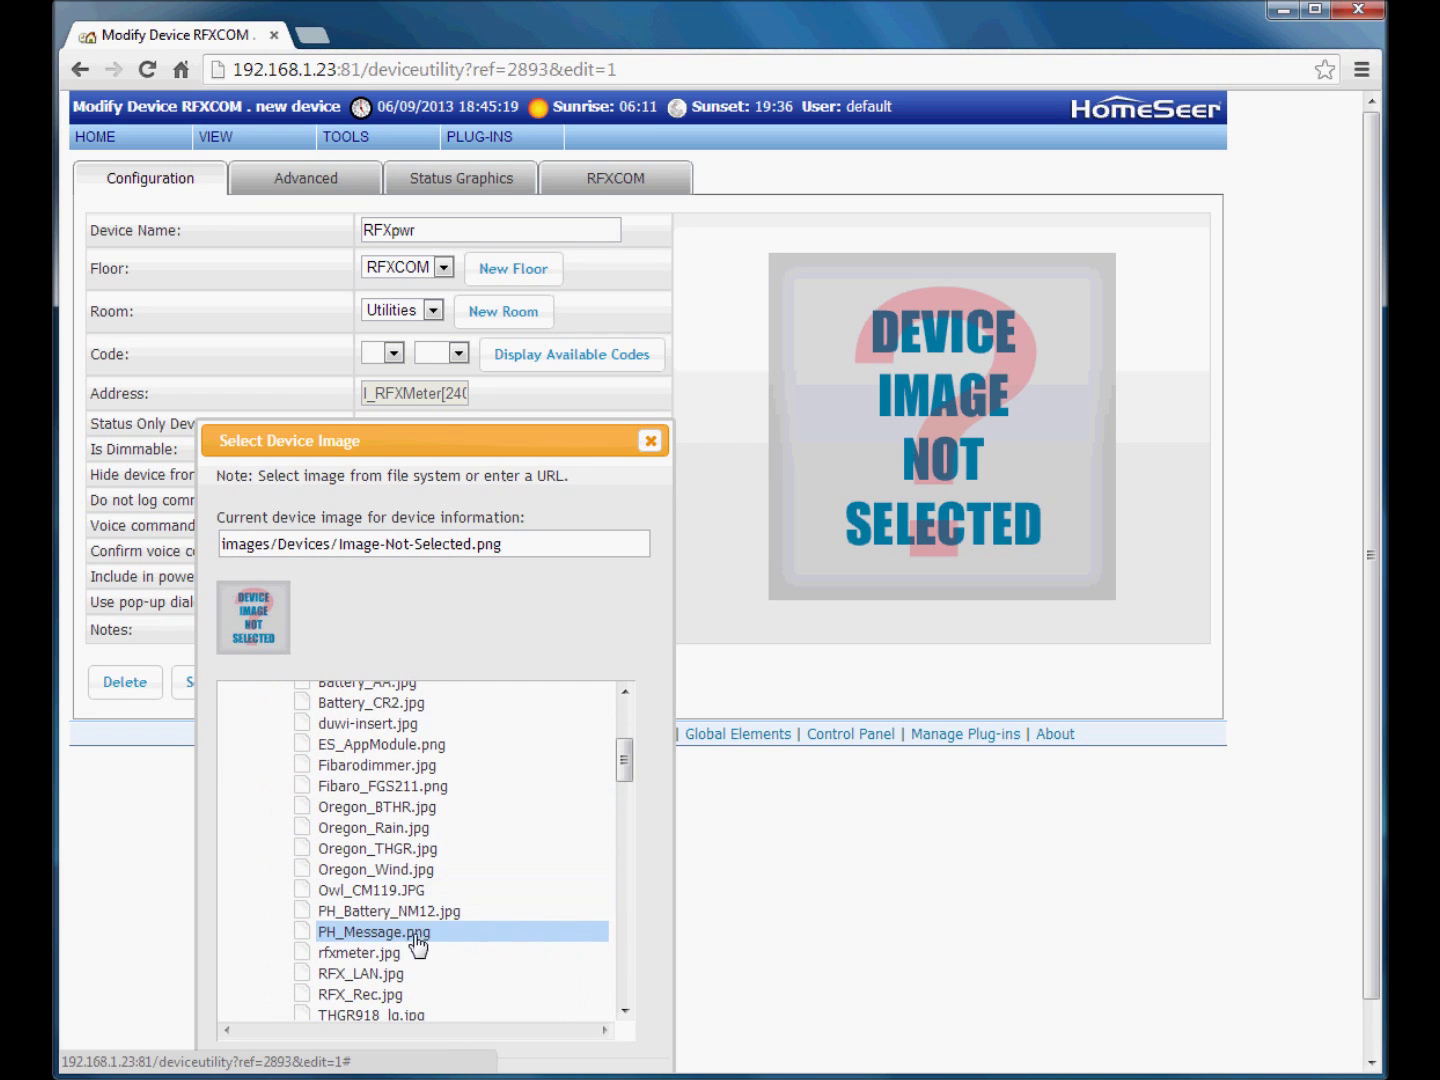
{"action": "left_click", "coordinate": [419, 952]}
{"action": "scroll", "coordinate": [791, 829], "scroll_direction": "down", "scroll_amount": 1}
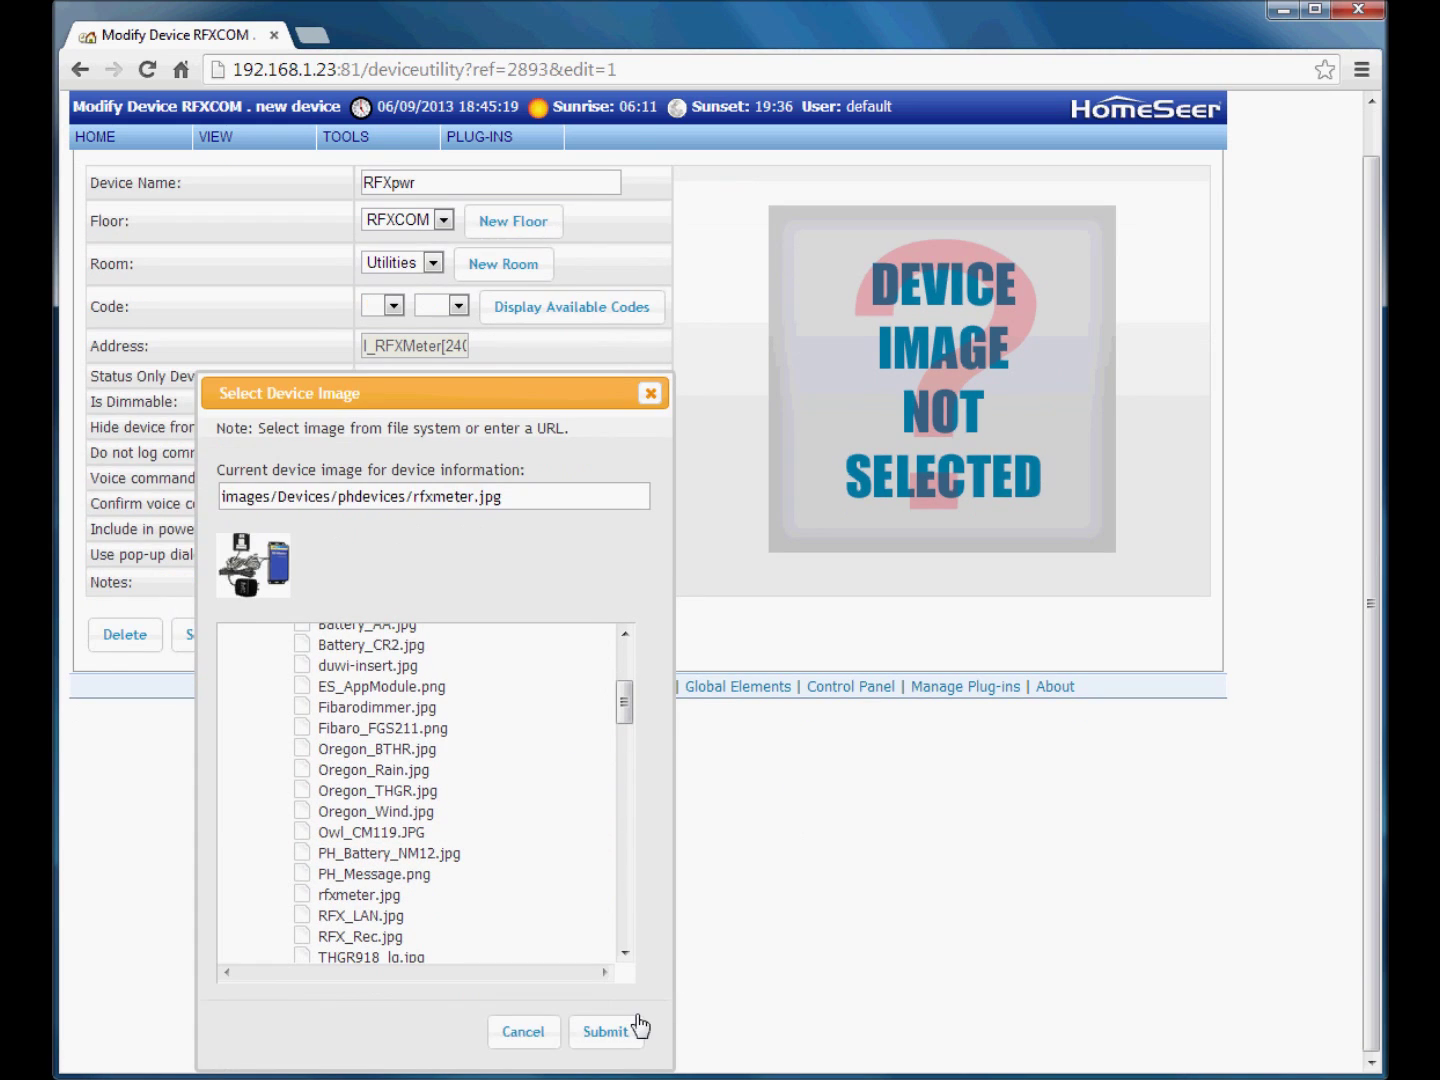
{"action": "left_click", "coordinate": [638, 1028]}
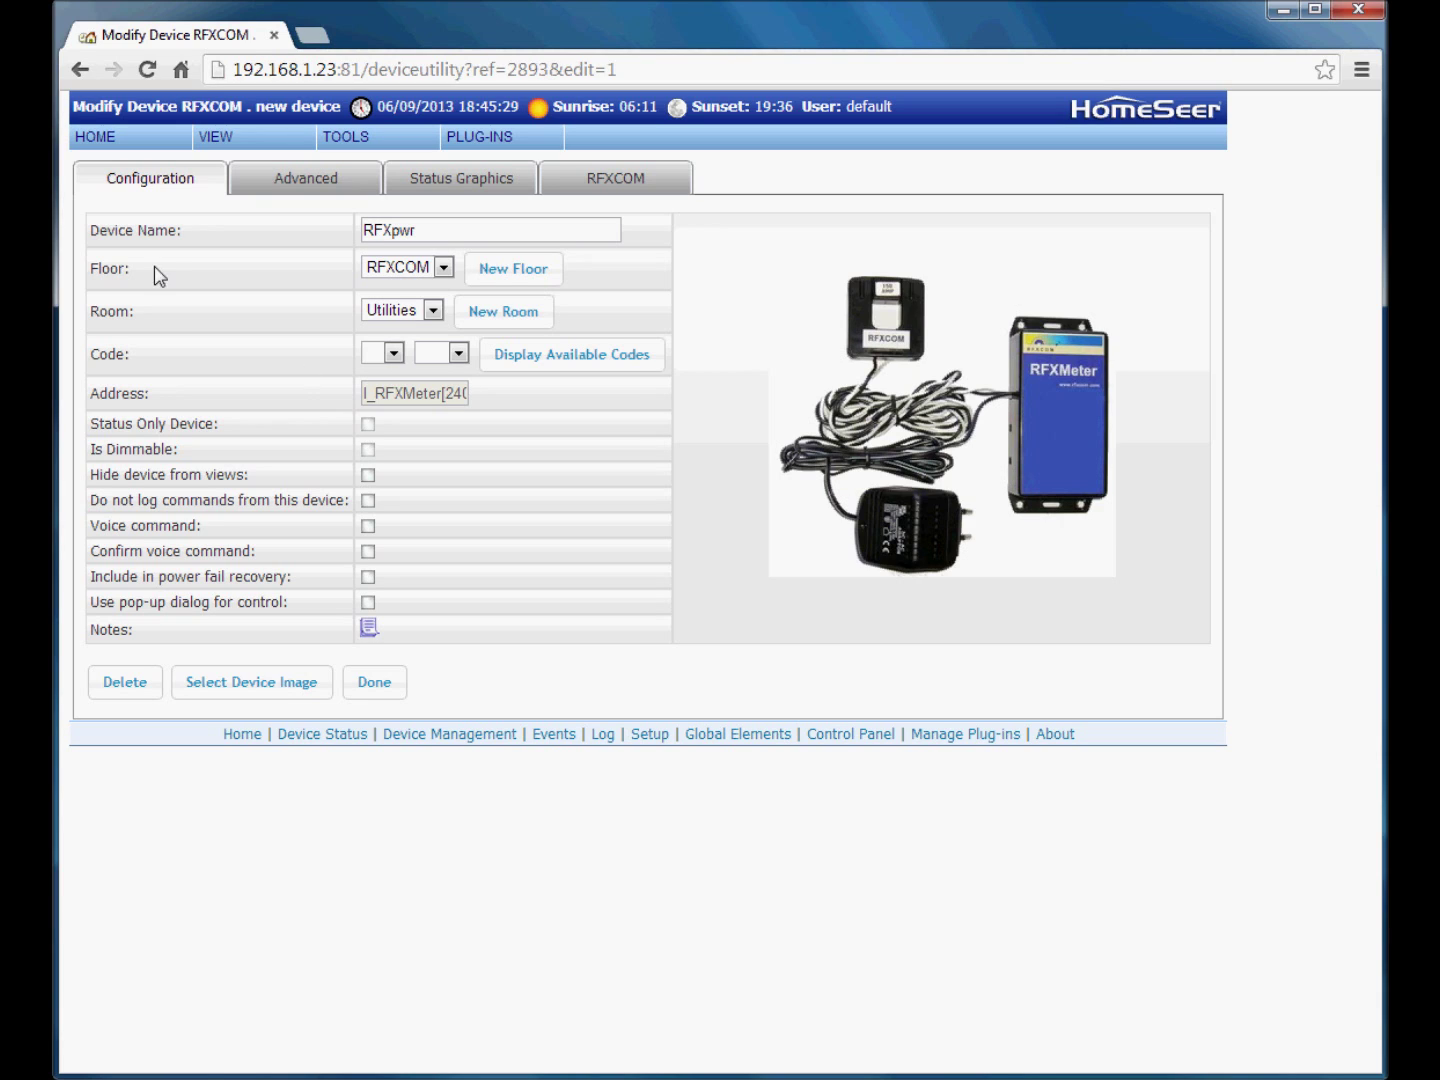
{"action": "left_click", "coordinate": [616, 182]}
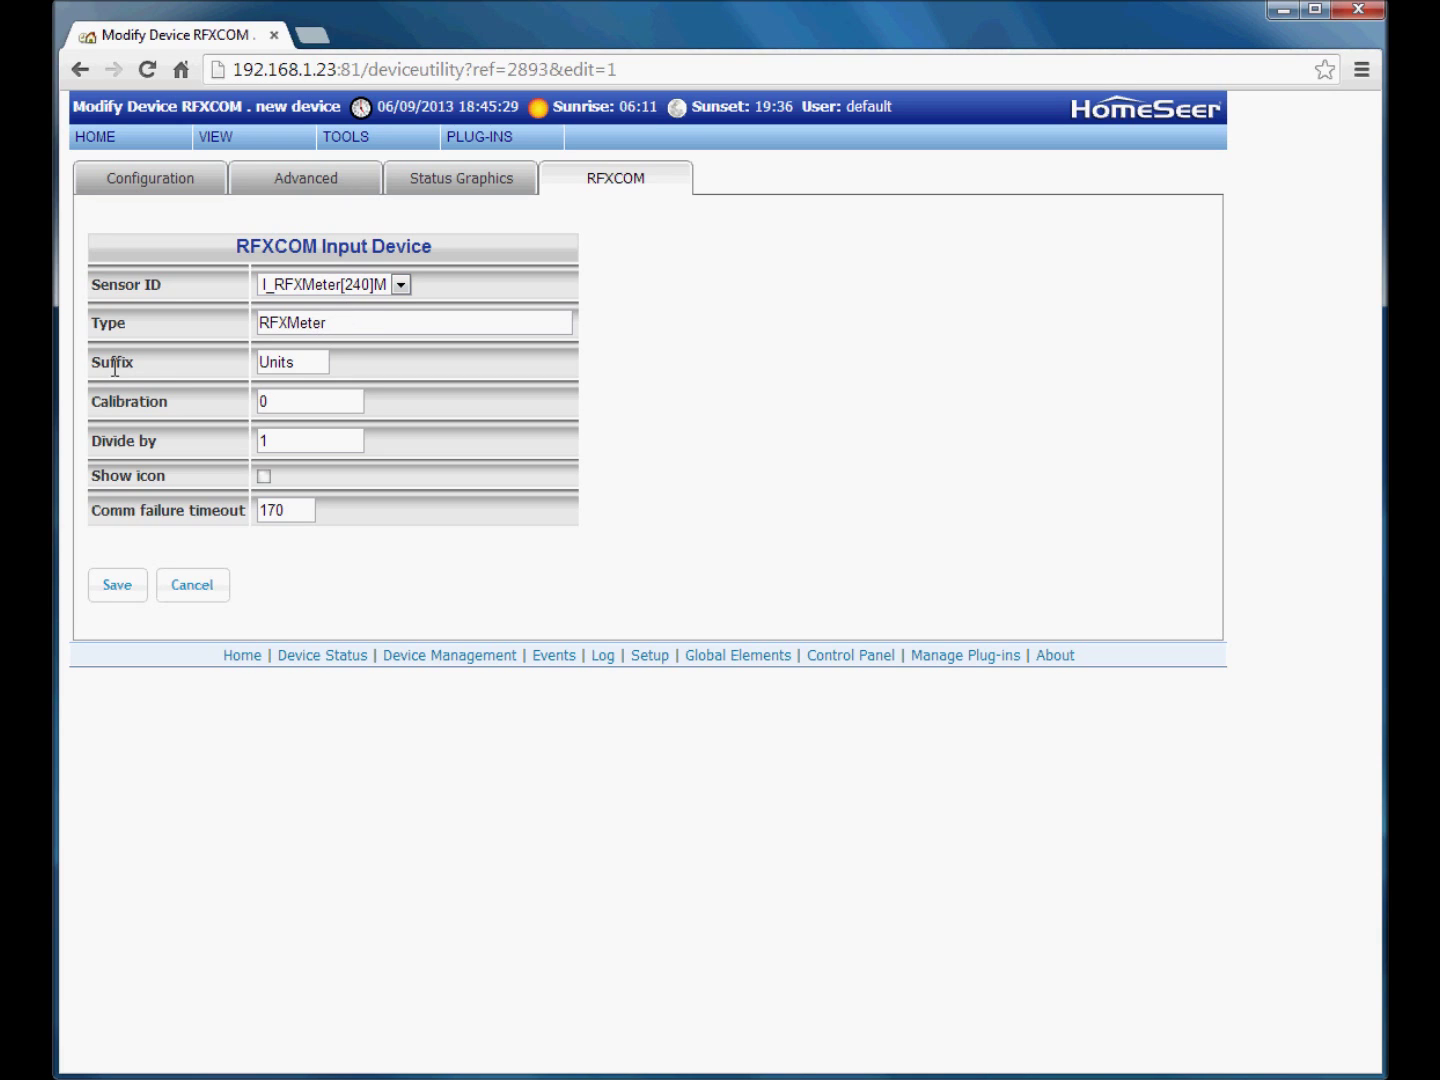
- Change RFXpwr's suffix from Units to kWh, leaving calibration at 0
{"action": "double_click", "coordinate": [309, 369]}
{"action": "type", "text": "kWh"}
{"action": "left_click", "coordinate": [298, 400]}
{"action": "key", "text": "BackSpace"}
{"action": "type", "text": "2000"}
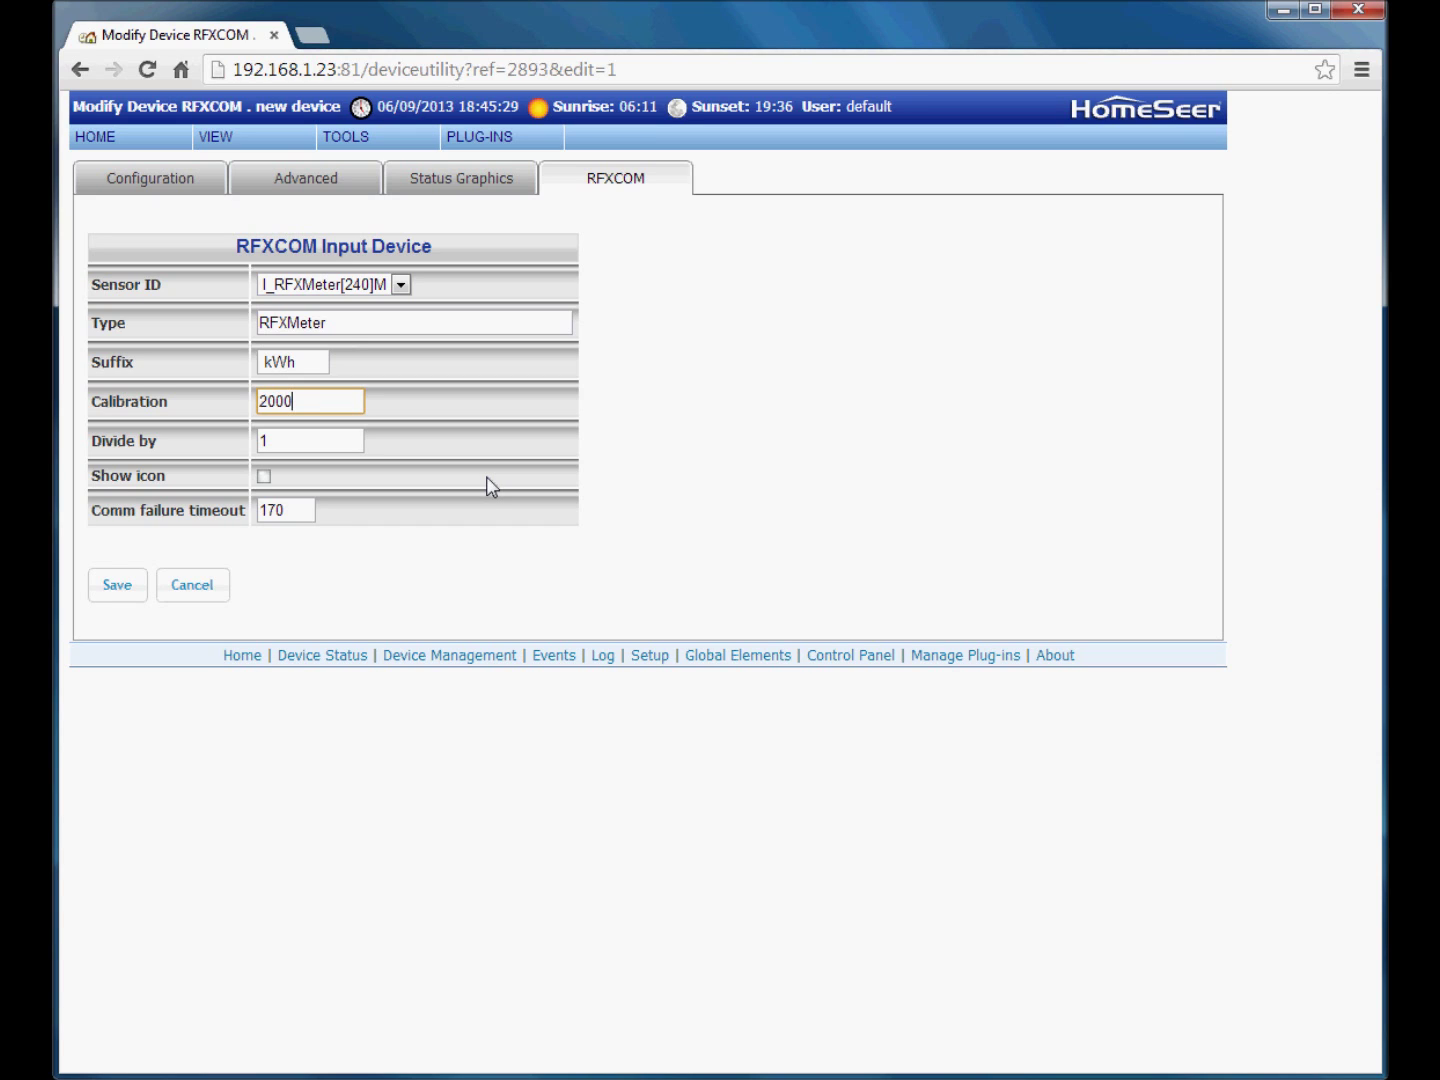
{"action": "key", "text": "BackSpace"}
{"action": "key", "text": "BackSpace"}
{"action": "key", "text": "BackSpace"}
{"action": "key", "text": "BackSpace"}
{"action": "type", "text": "0"}
- Set Divide by to 1000, enable Show icon, and save RFXpwr's sensor settings
{"action": "left_click", "coordinate": [320, 441]}
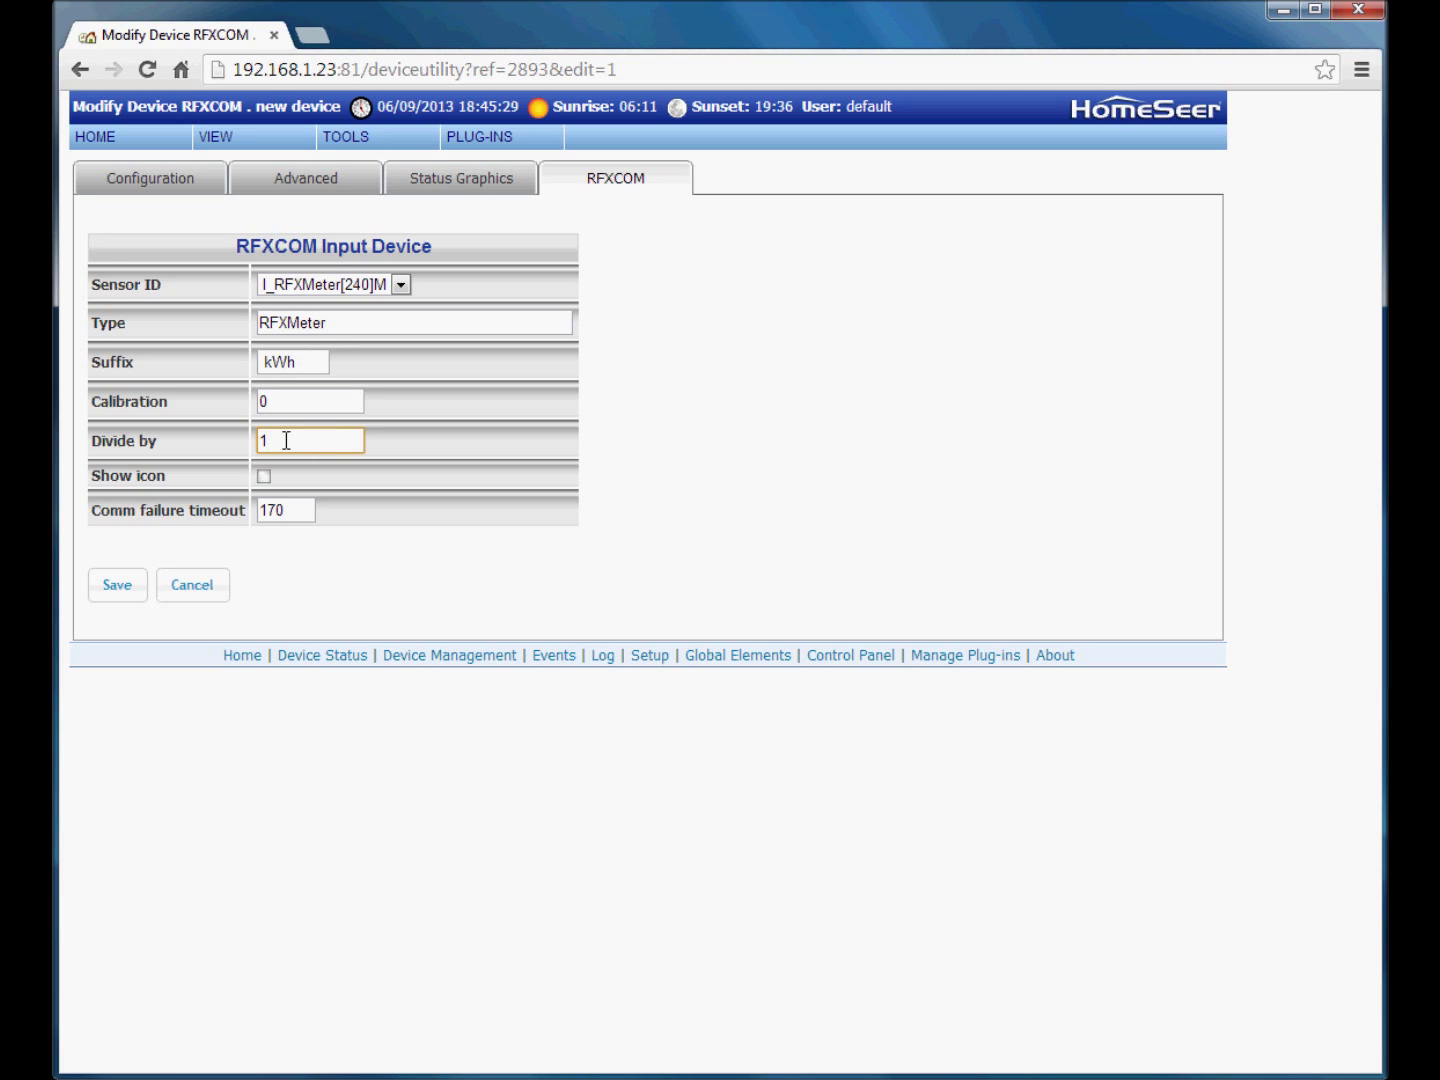
{"action": "type", "text": "000"}
{"action": "left_click", "coordinate": [265, 477]}
{"action": "left_click", "coordinate": [115, 592]}
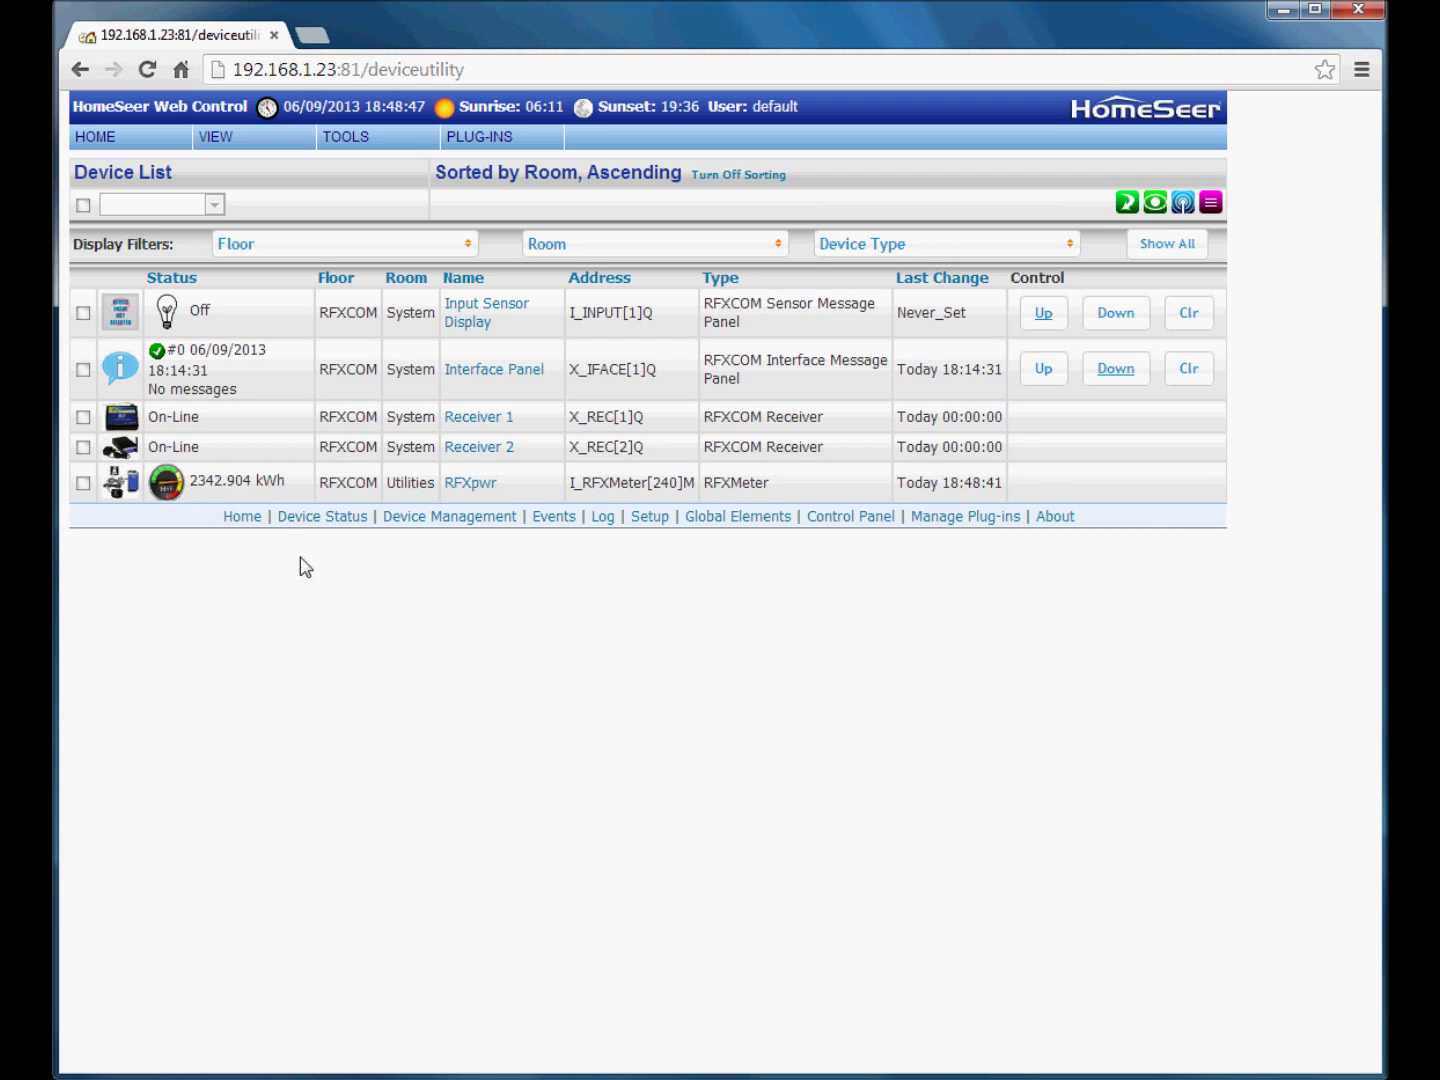
- Go to RFXCOM Input Devices and open the sensor list, scrolled to the I_TH1 sensors
{"action": "mouse_move", "coordinate": [481, 136]}
{"action": "mouse_move", "coordinate": [494, 190]}
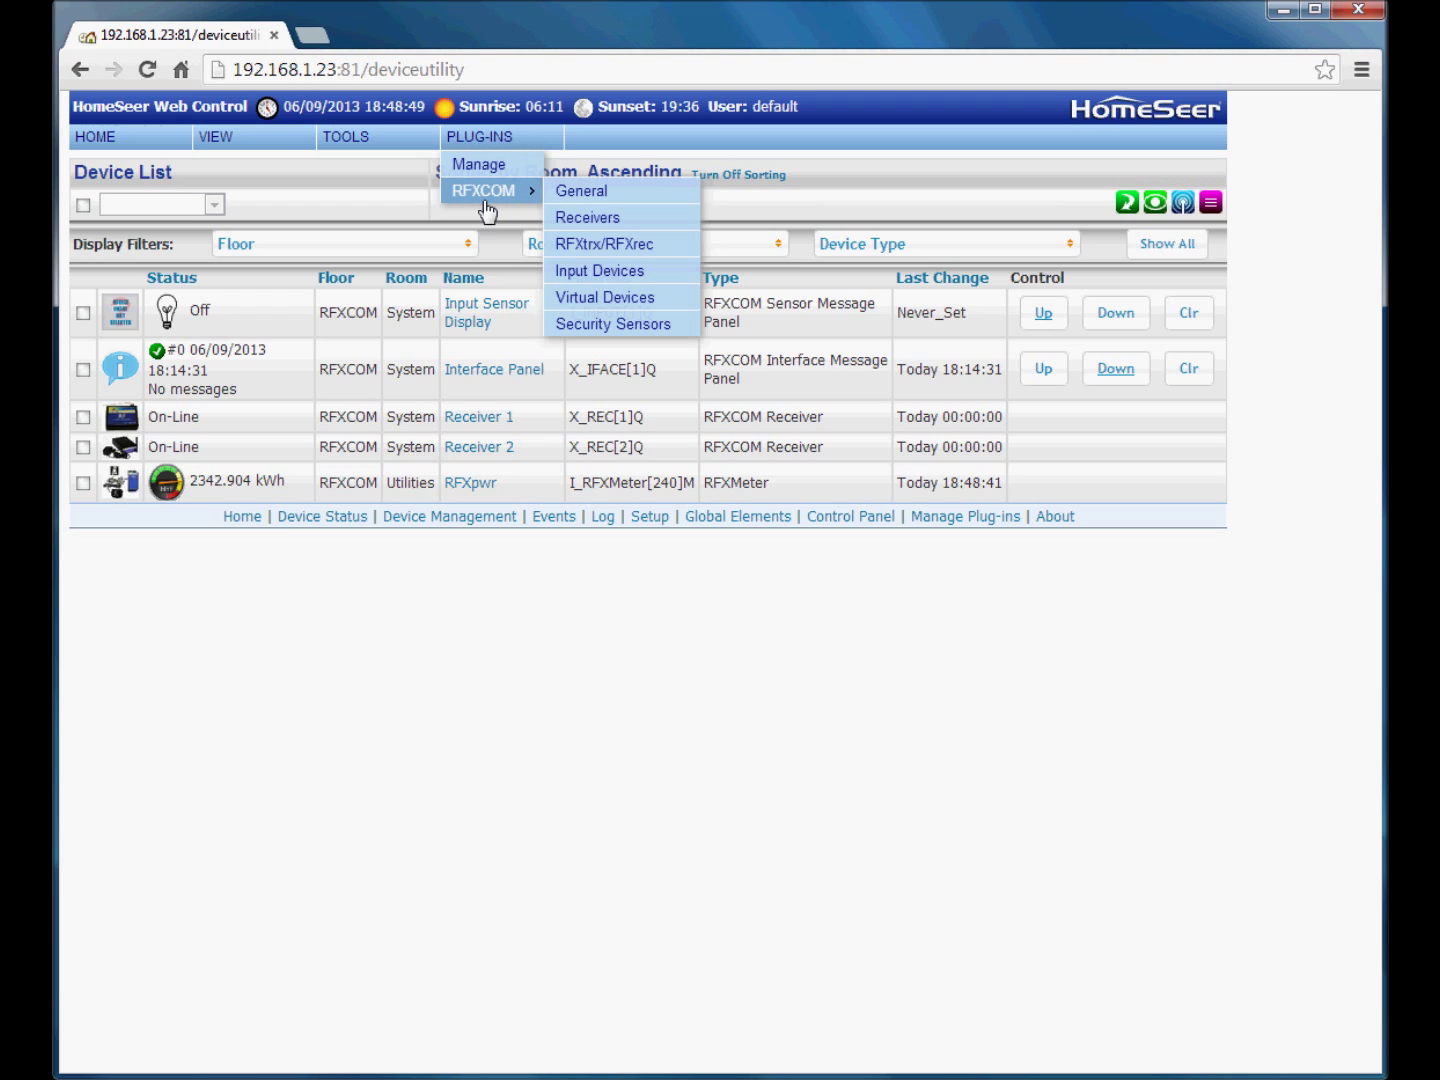
{"action": "left_click", "coordinate": [605, 275]}
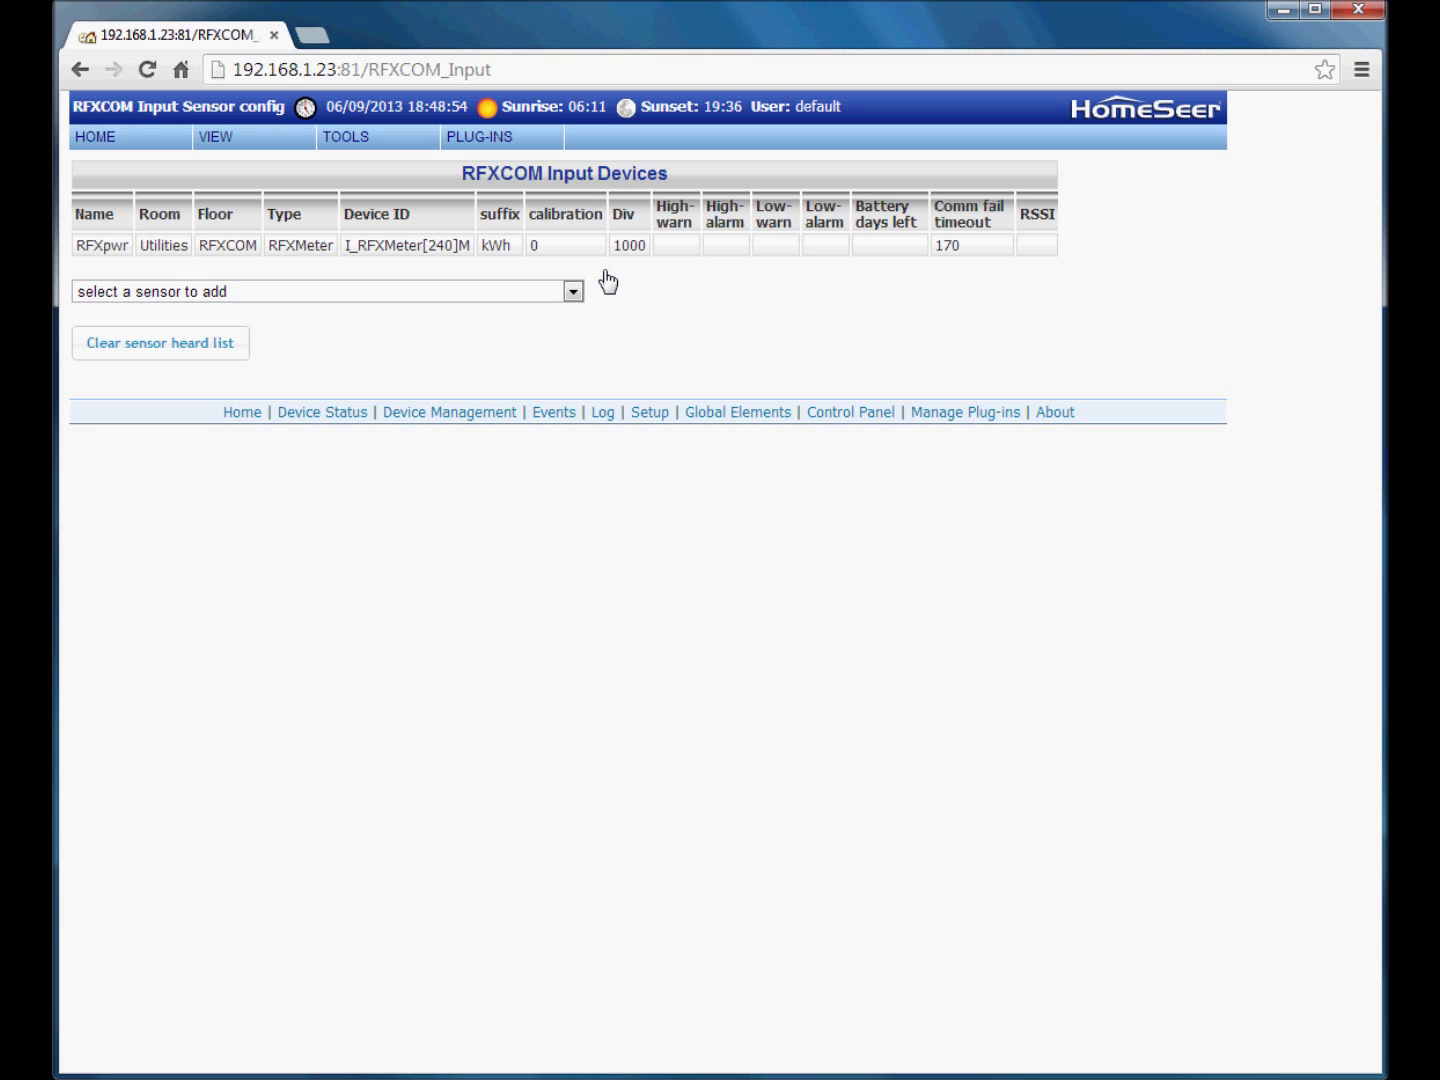
{"action": "left_click", "coordinate": [571, 292]}
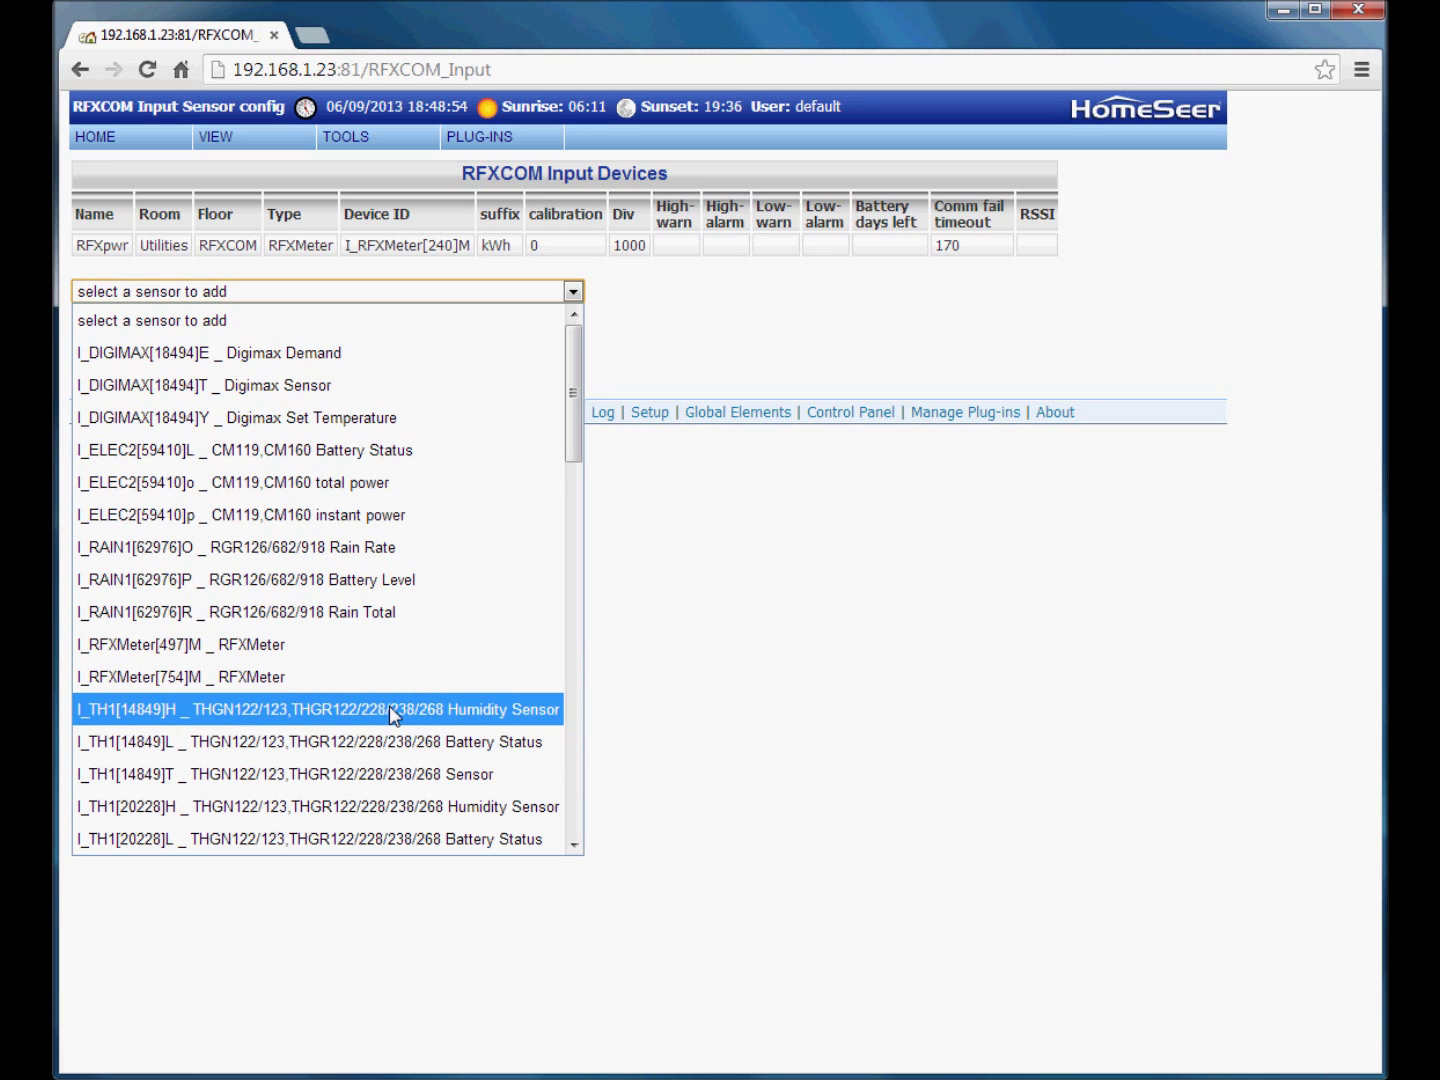
{"action": "scroll", "coordinate": [392, 712], "scroll_direction": "down", "scroll_amount": 1}
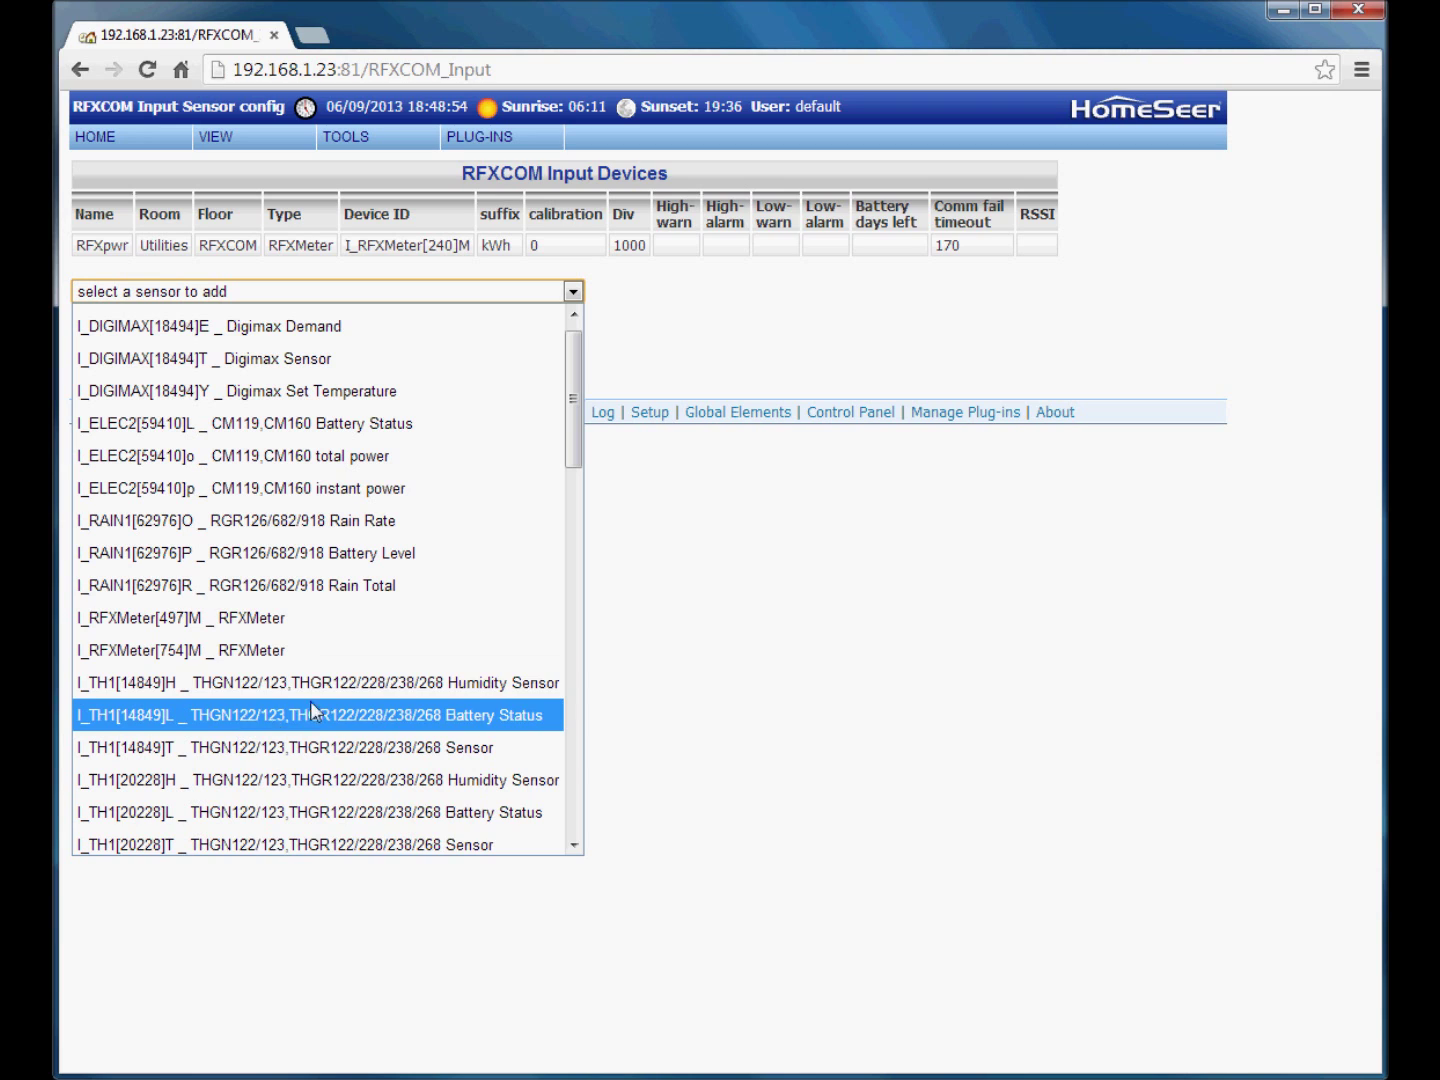
- Add sensor I_TH1[14849]T as a new device named Temperature
{"action": "left_click", "coordinate": [271, 750]}
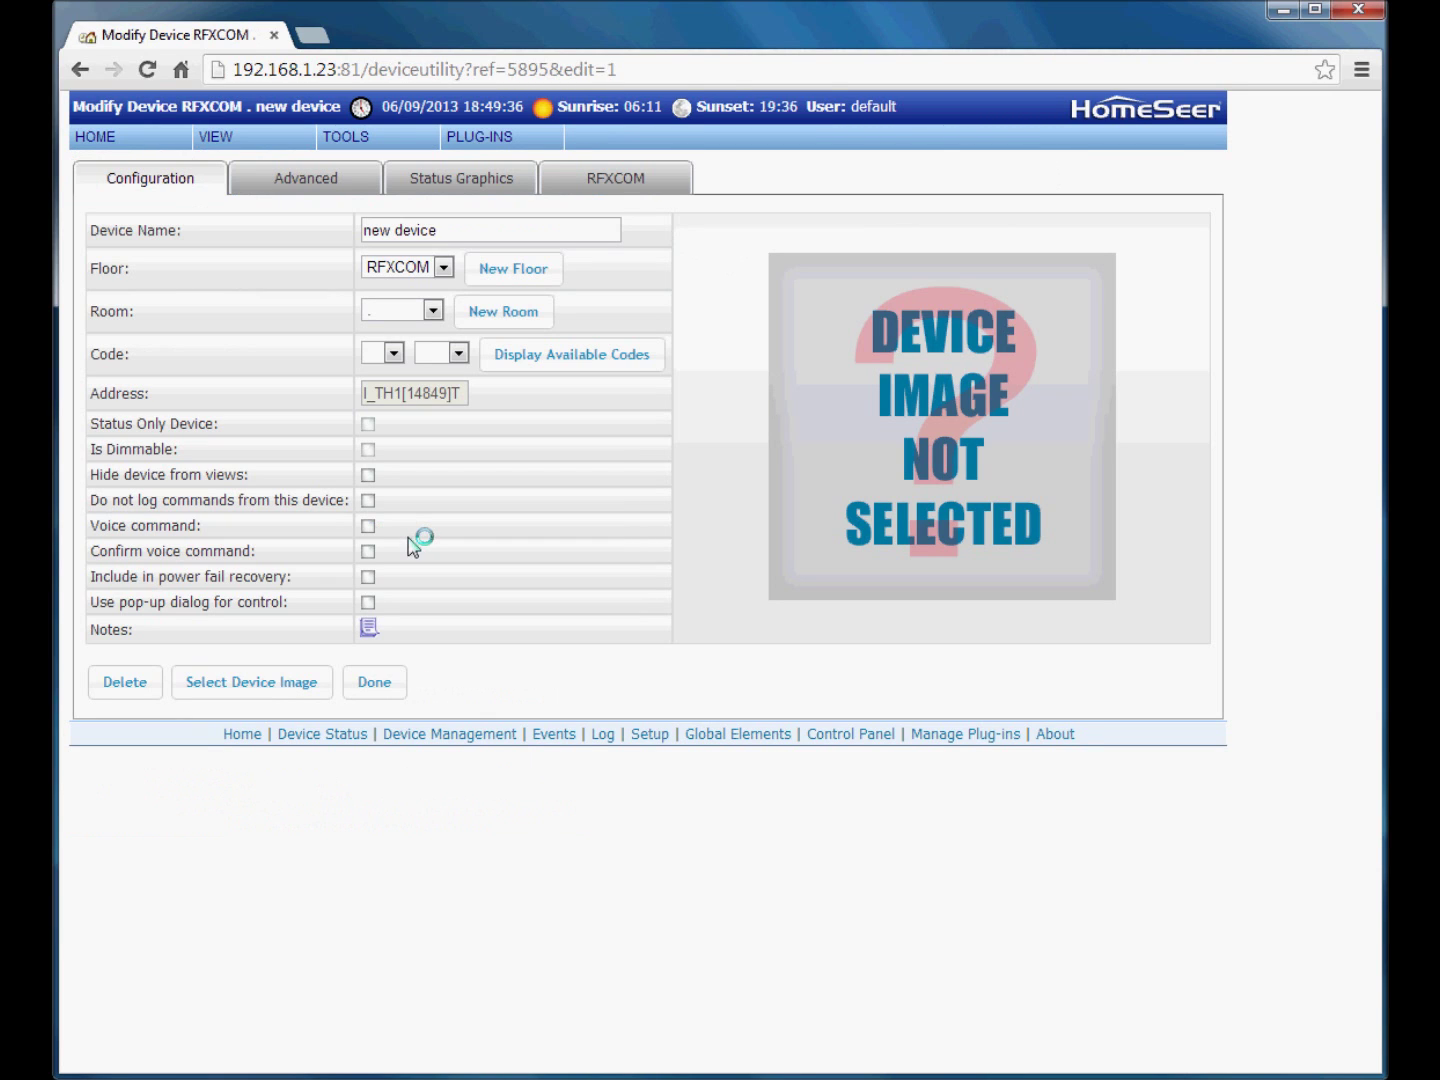
{"action": "left_click", "coordinate": [459, 237]}
{"action": "type", "text": "T"}
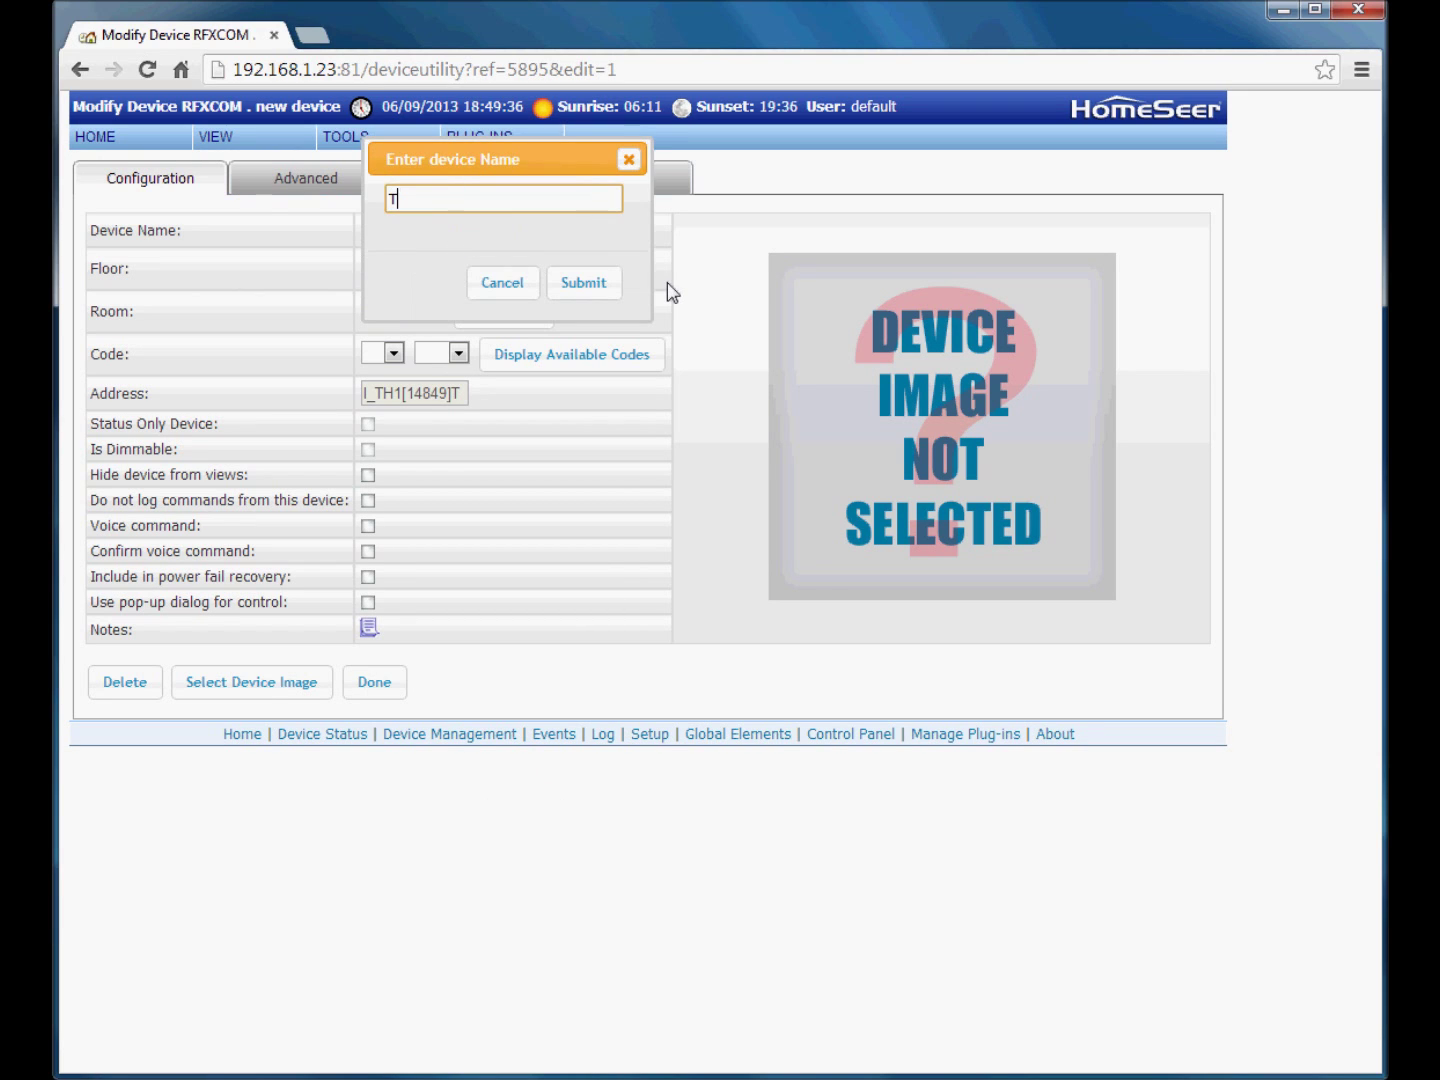
{"action": "type", "text": "emperature"}
{"action": "left_click", "coordinate": [588, 287]}
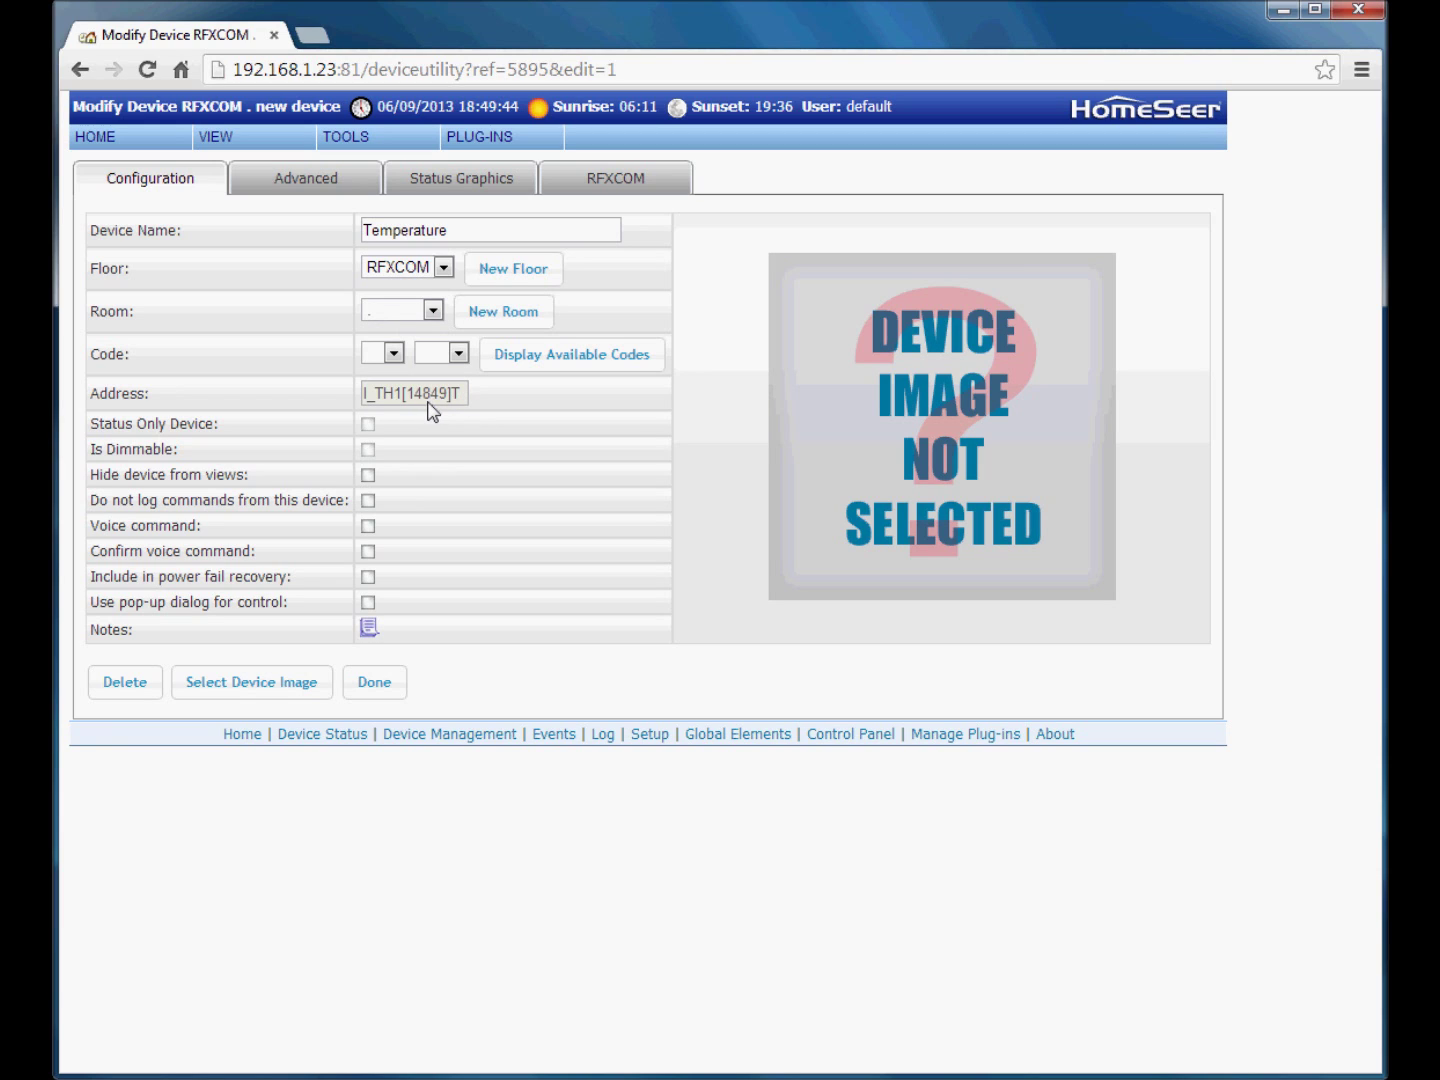
- Place the Temperature device in a newly created Kitchen room
{"action": "left_click", "coordinate": [508, 318]}
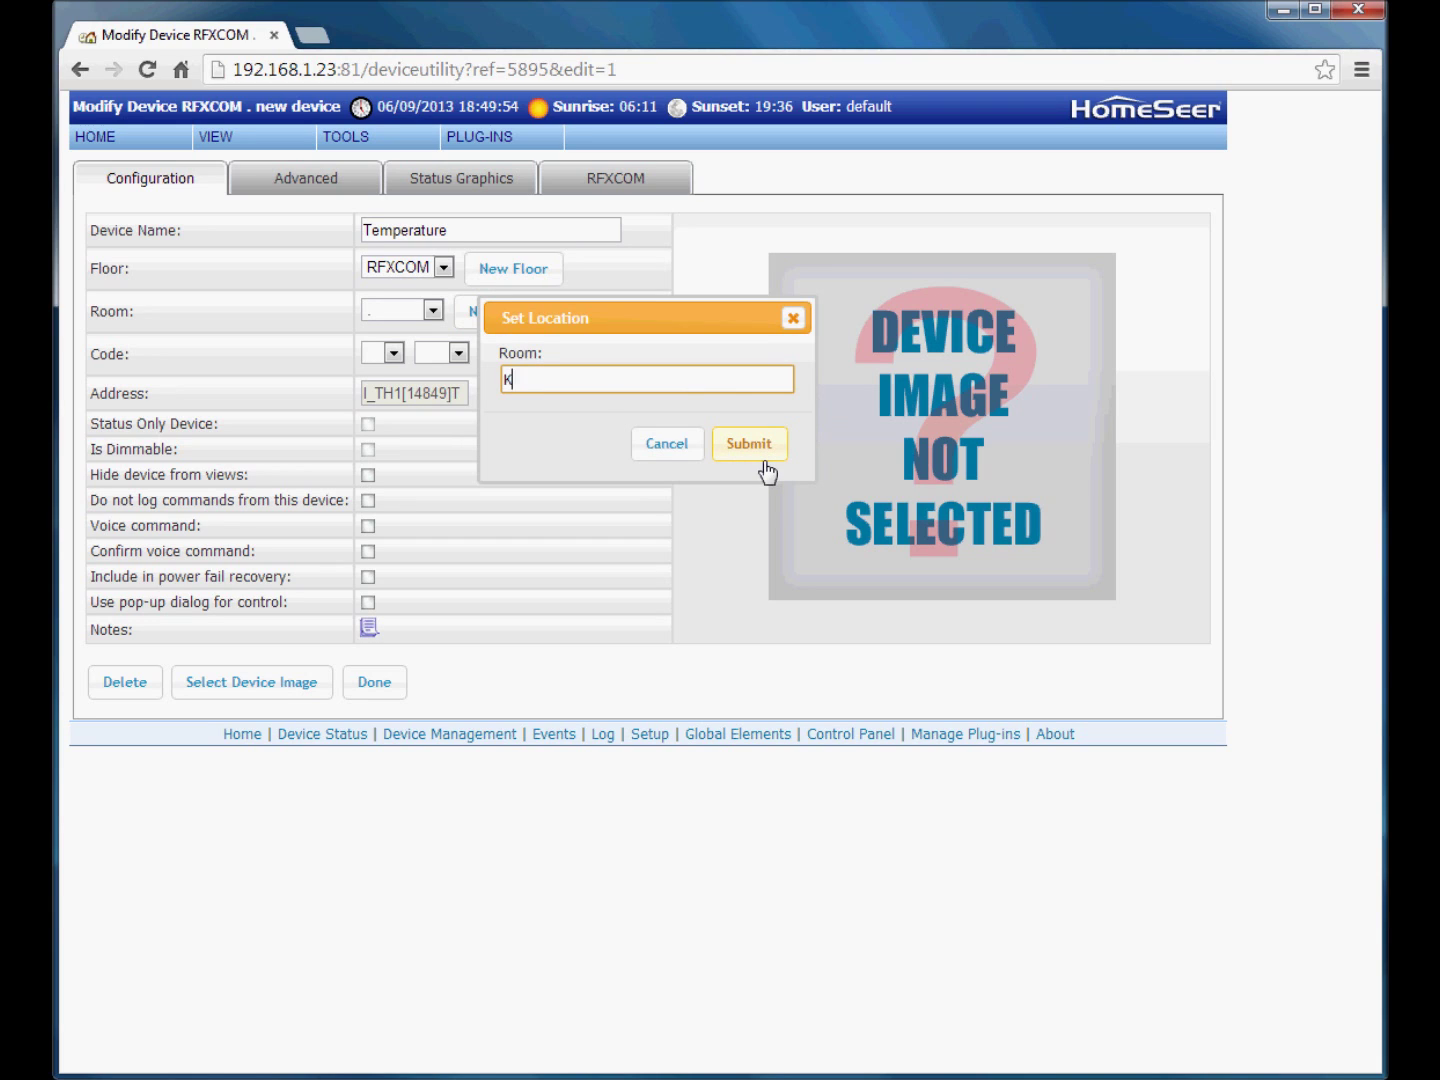
{"action": "type", "text": "Kitchen"}
{"action": "left_click", "coordinate": [759, 445]}
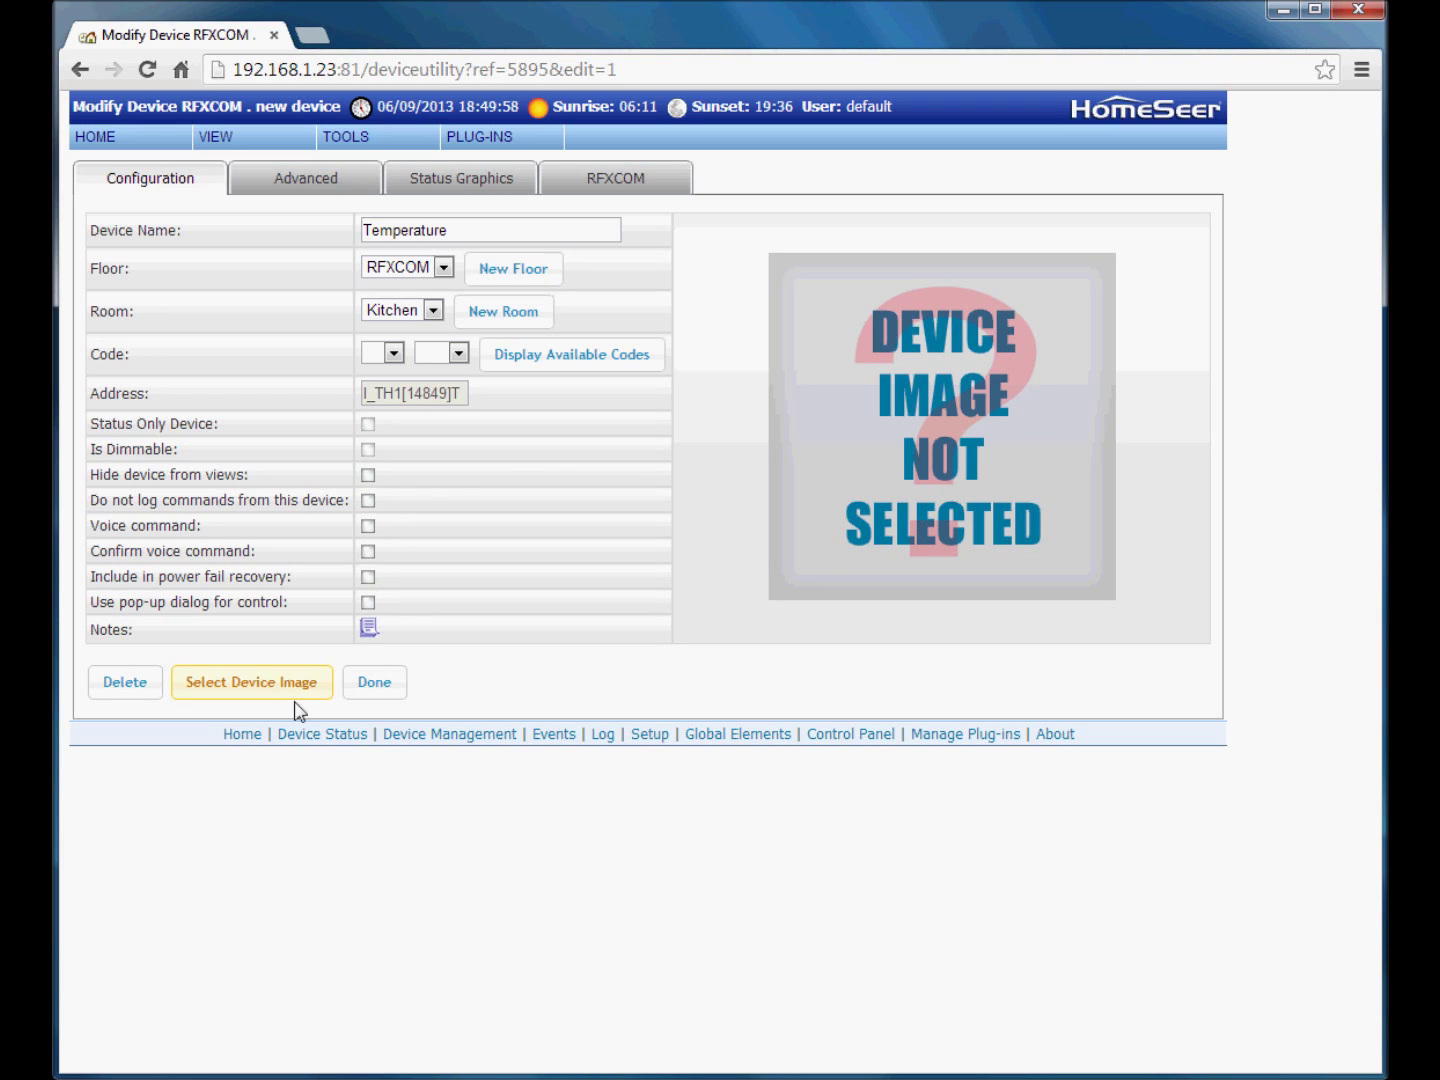
- Set the Temperature device's image to Oregon_THGR.jpg from images > Devices > phdevices
{"action": "left_click", "coordinate": [267, 686]}
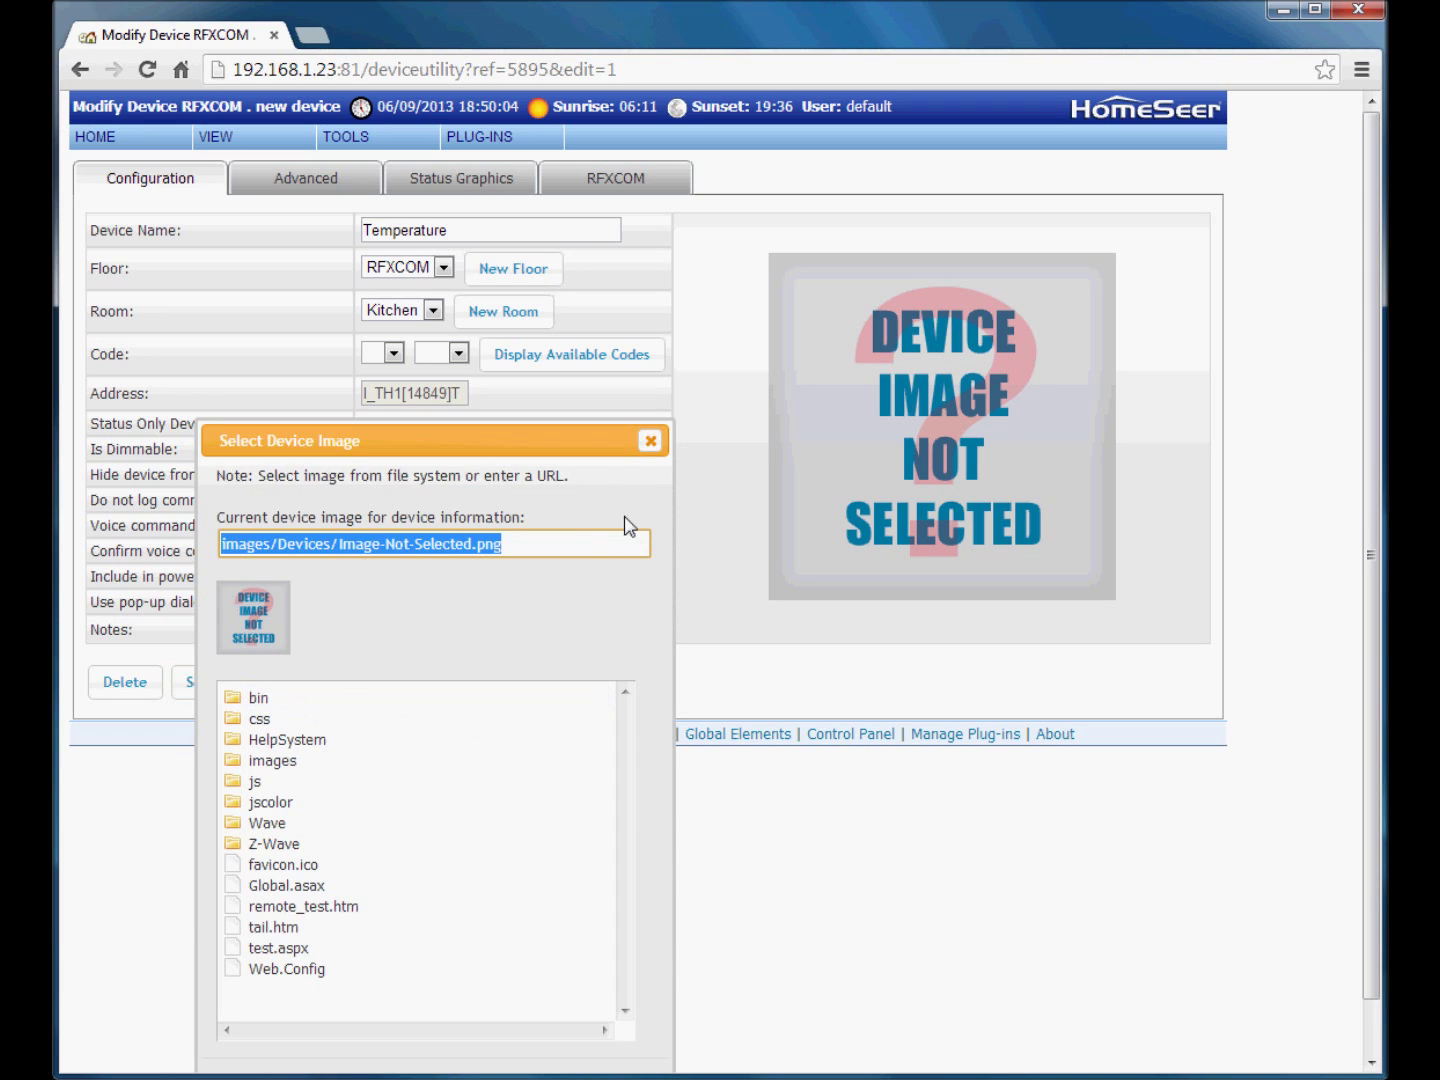
{"action": "left_click", "coordinate": [271, 763]}
{"action": "left_click", "coordinate": [330, 864]}
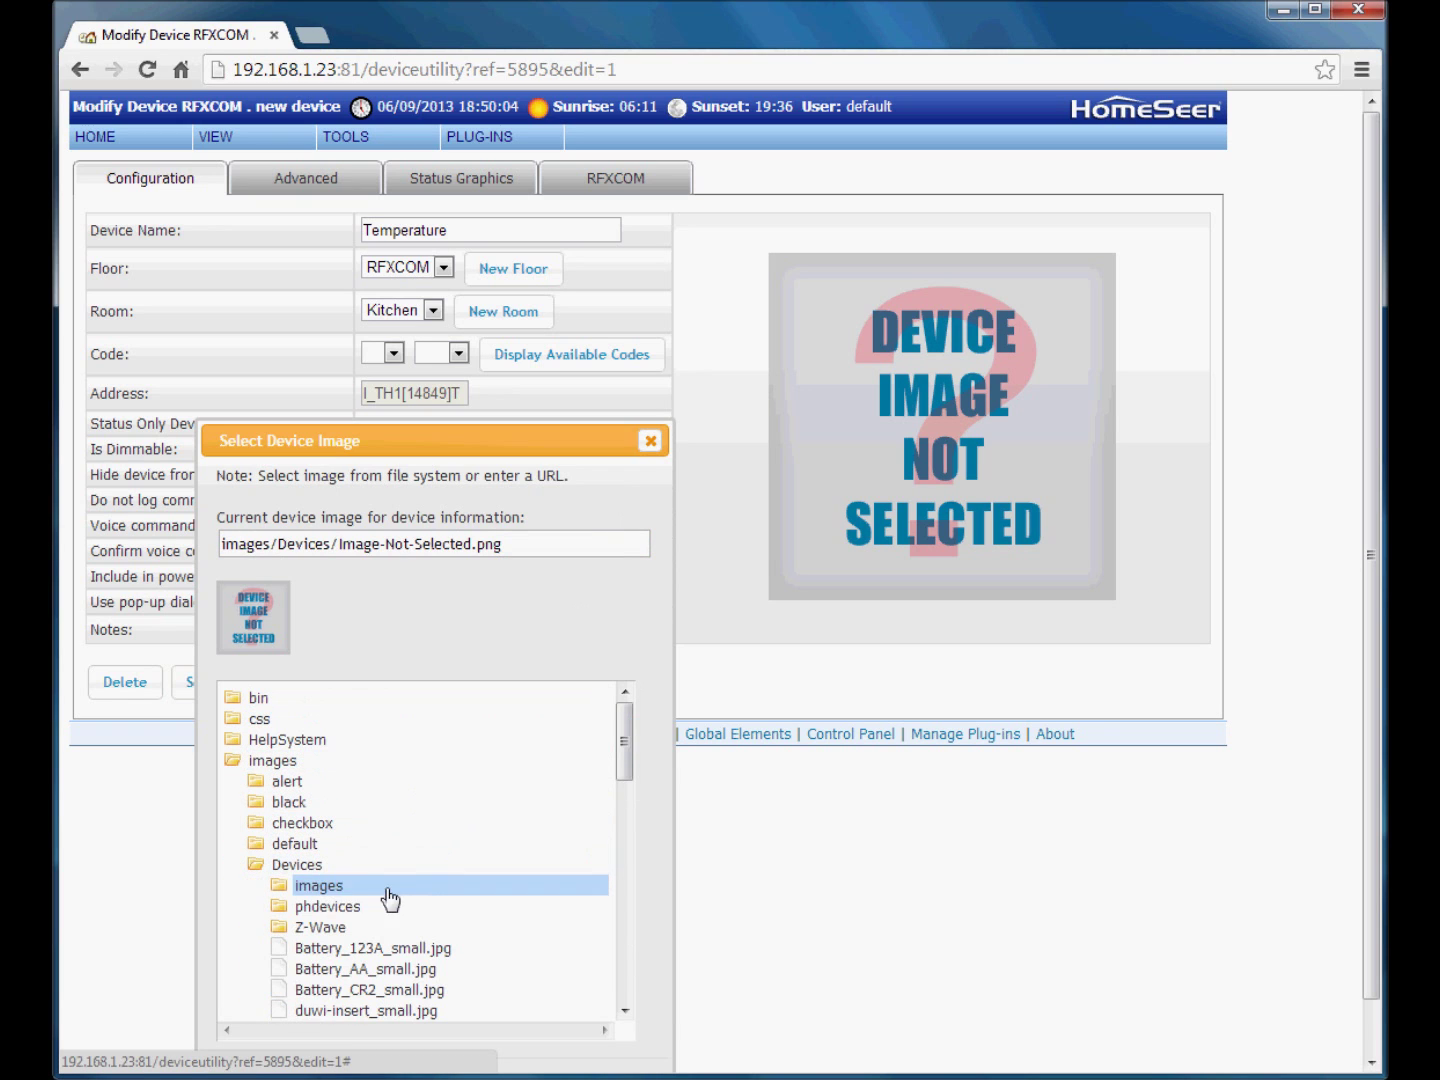
{"action": "left_click", "coordinate": [325, 907]}
{"action": "scroll", "coordinate": [470, 912], "scroll_direction": "down", "scroll_amount": 10}
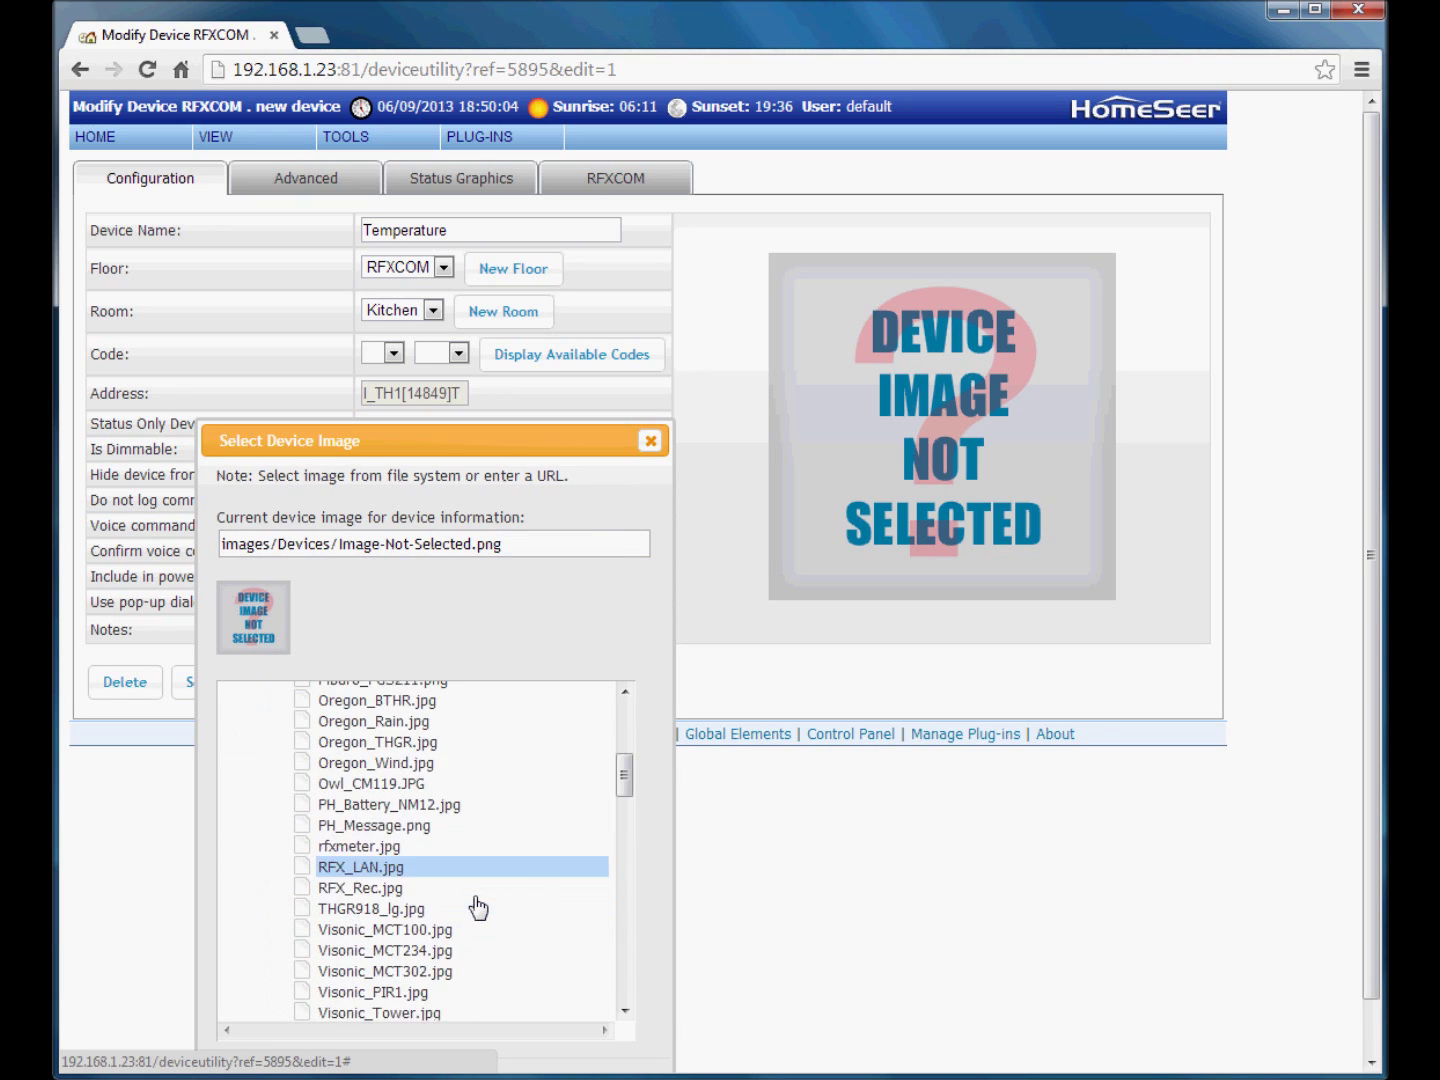
{"action": "scroll", "coordinate": [385, 730], "scroll_direction": "down", "scroll_amount": 1}
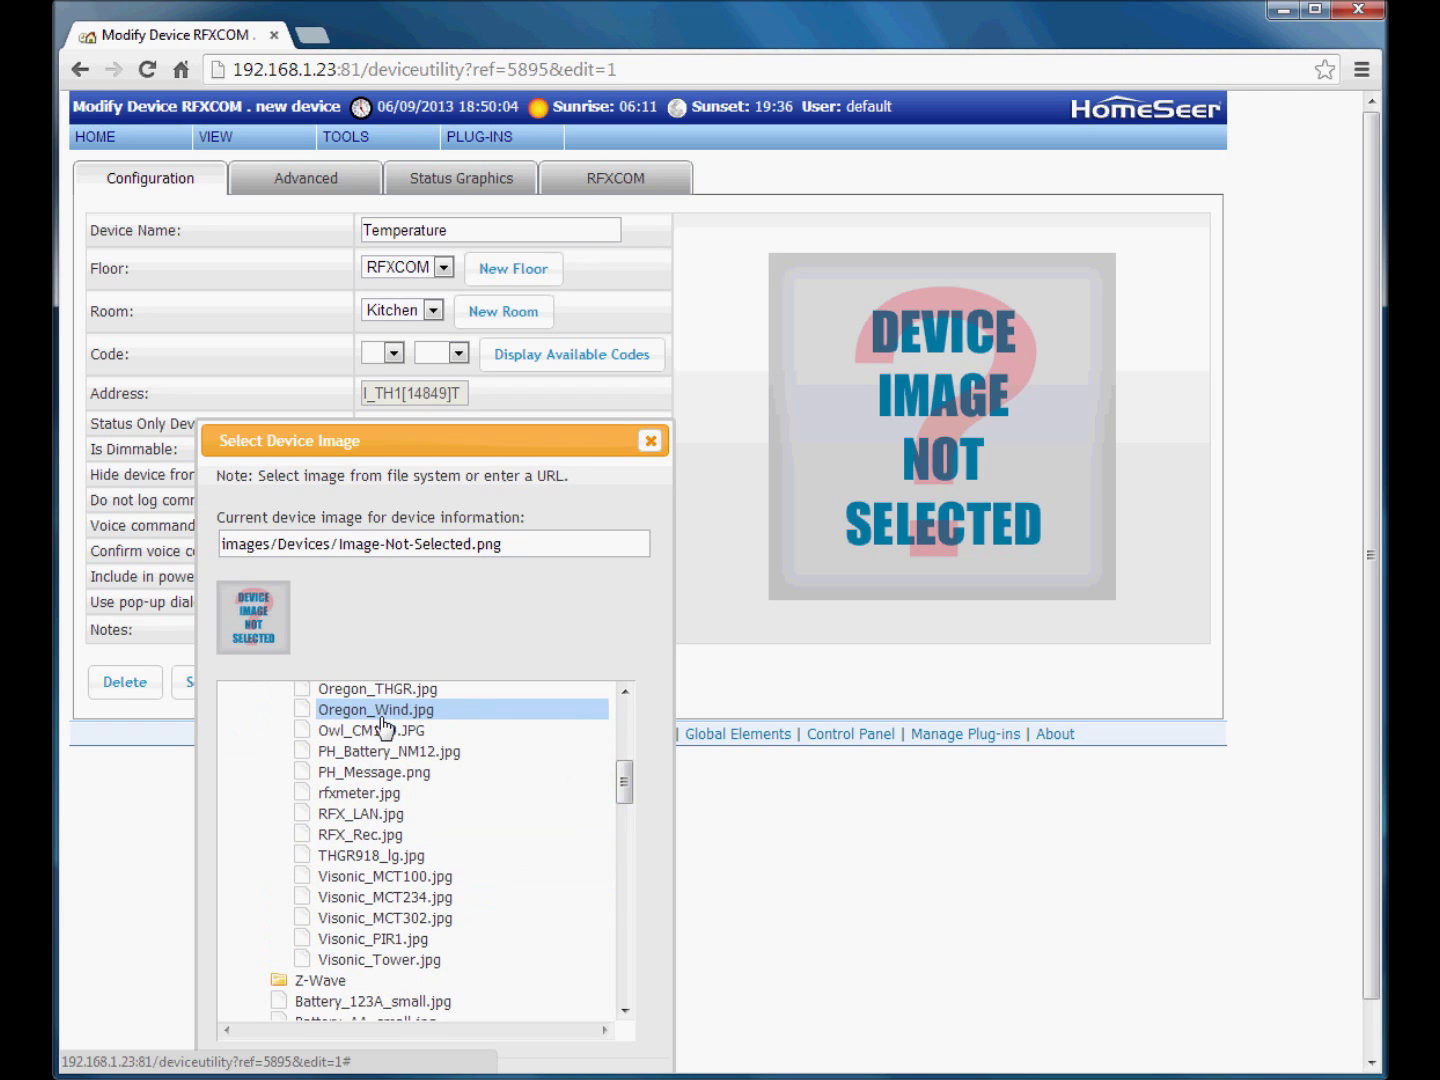
{"action": "left_click", "coordinate": [405, 697]}
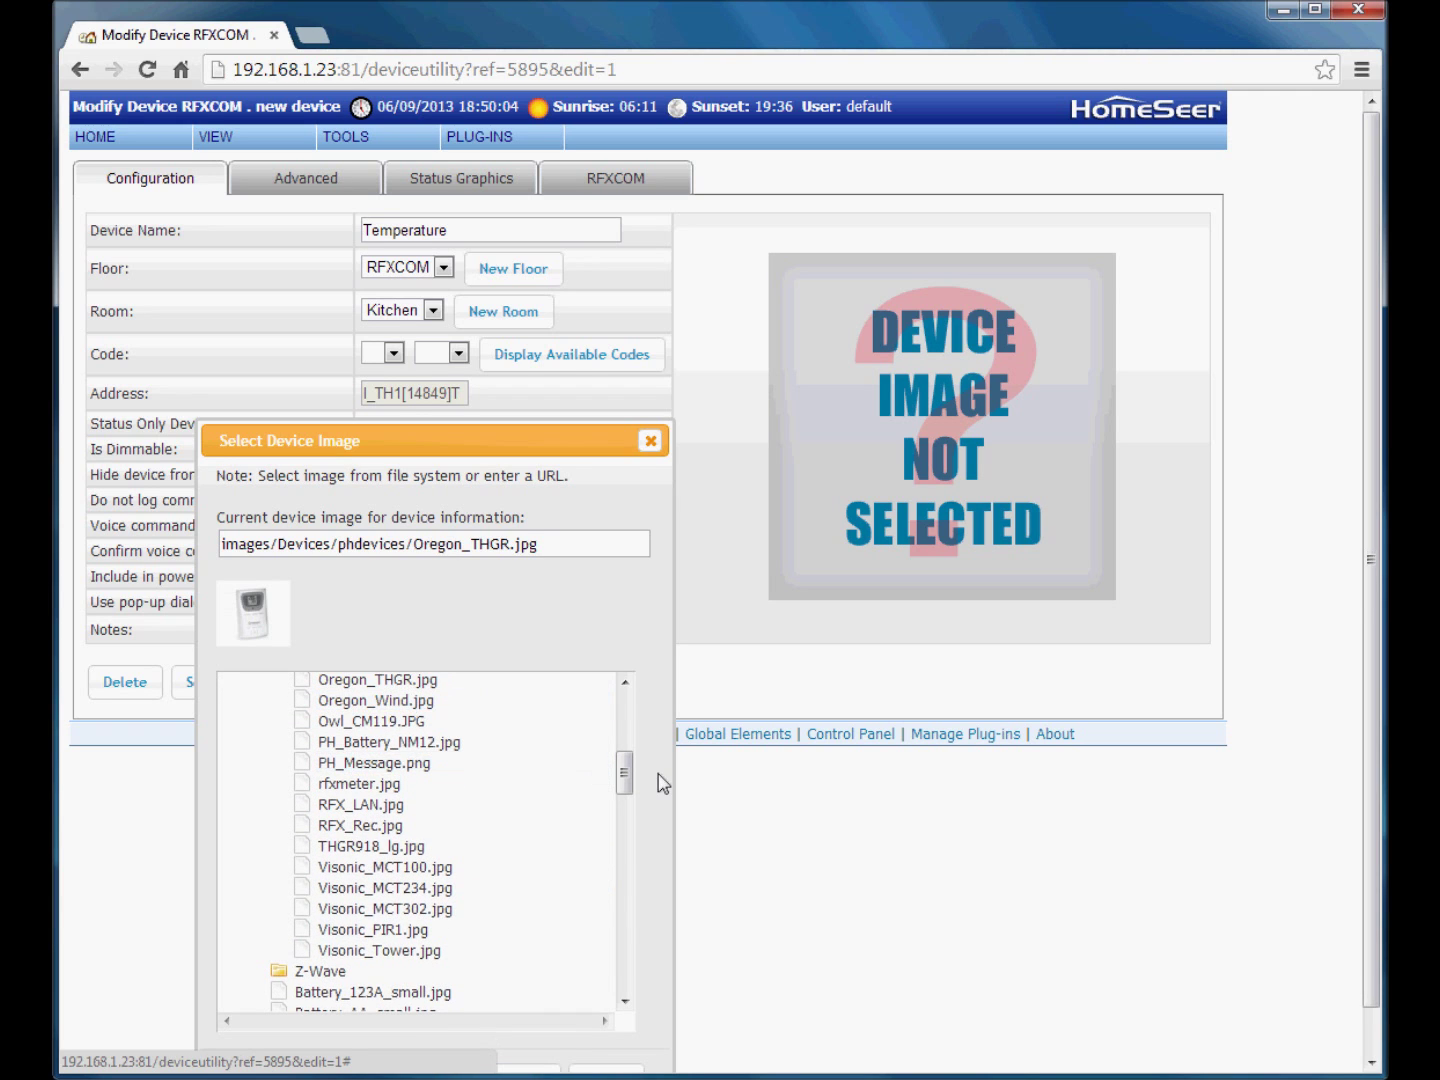
{"action": "scroll", "coordinate": [661, 780], "scroll_direction": "down", "scroll_amount": 1}
{"action": "left_click", "coordinate": [605, 1032]}
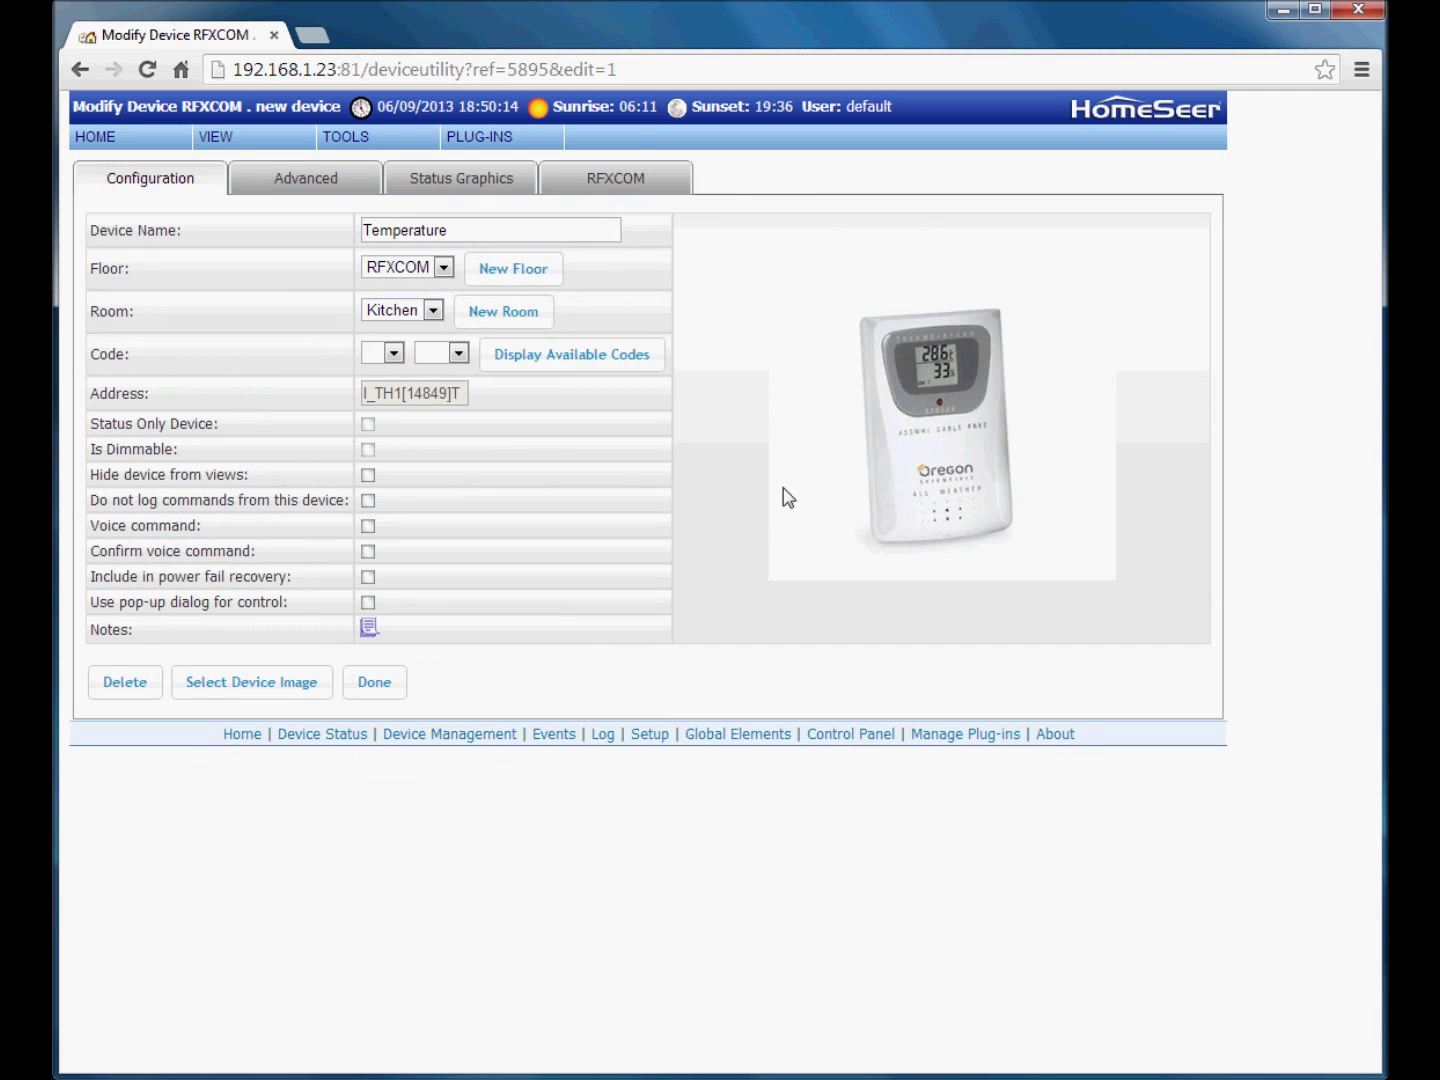
{"action": "left_click", "coordinate": [660, 181]}
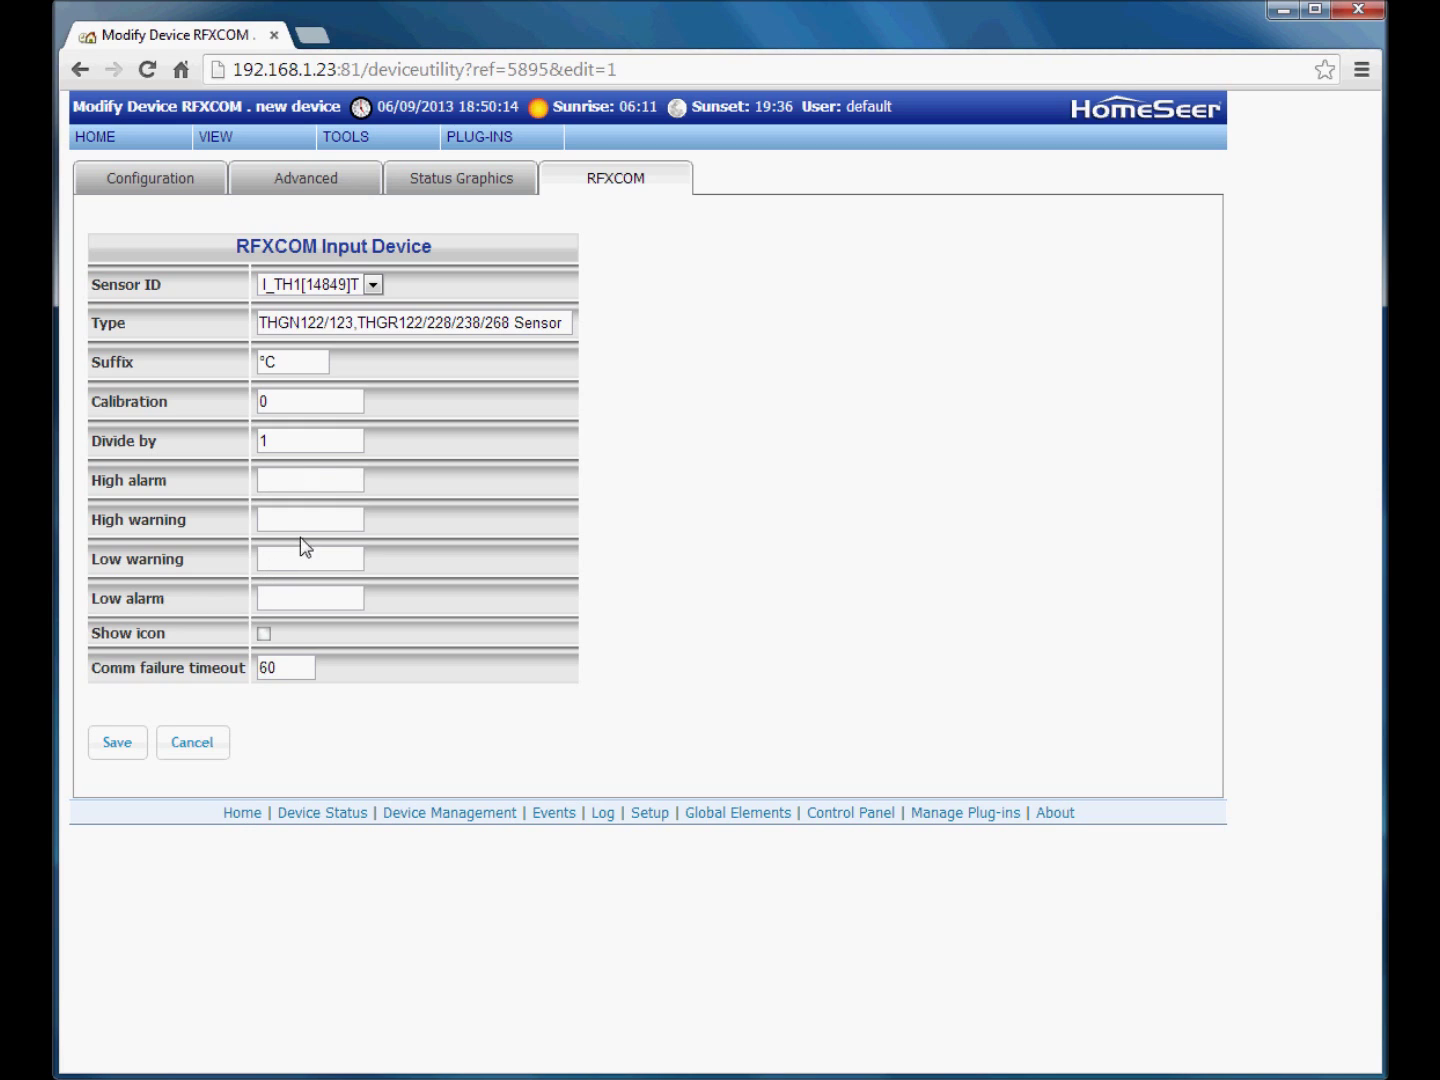
- Clear the Temperature sensor's High alarm value of 25 and save its RFXCOM settings
{"action": "left_click", "coordinate": [311, 479]}
{"action": "left_click_drag", "start_coordinate": [288, 481], "coordinate": [195, 481]}
{"action": "key", "text": "BackSpace"}
{"action": "left_click", "coordinate": [117, 748]}
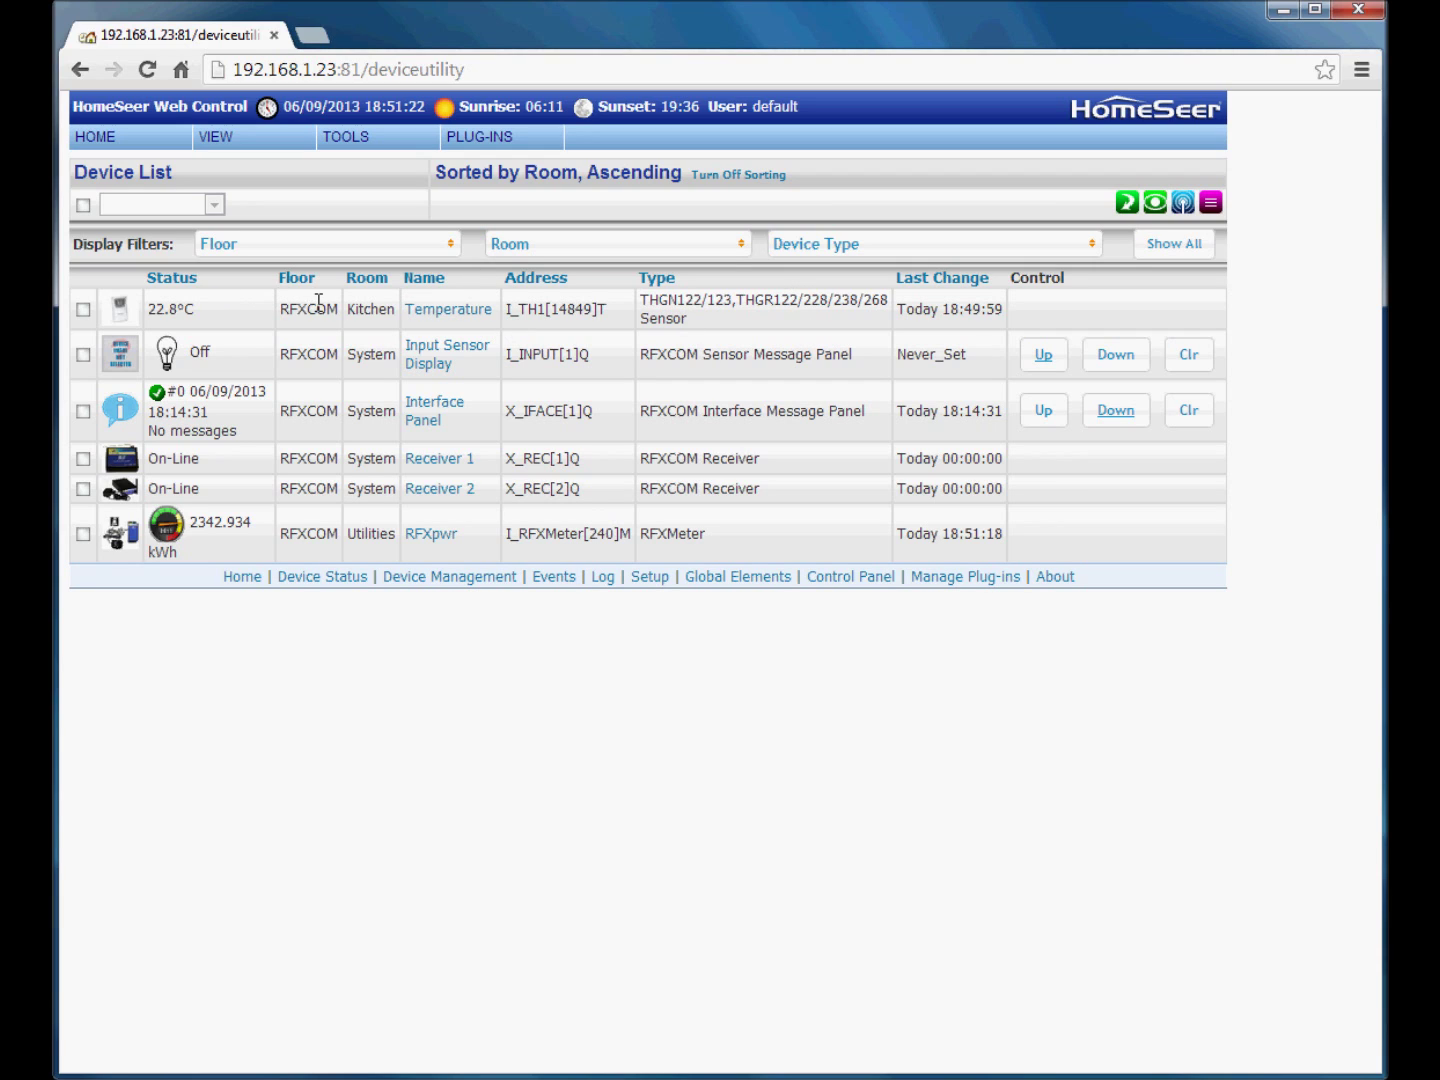
- Add the I_TH1[14849]H Humidity Sensor from the RFXCOM Input Devices list as a new device
{"action": "mouse_move", "coordinate": [491, 142]}
{"action": "mouse_move", "coordinate": [496, 192]}
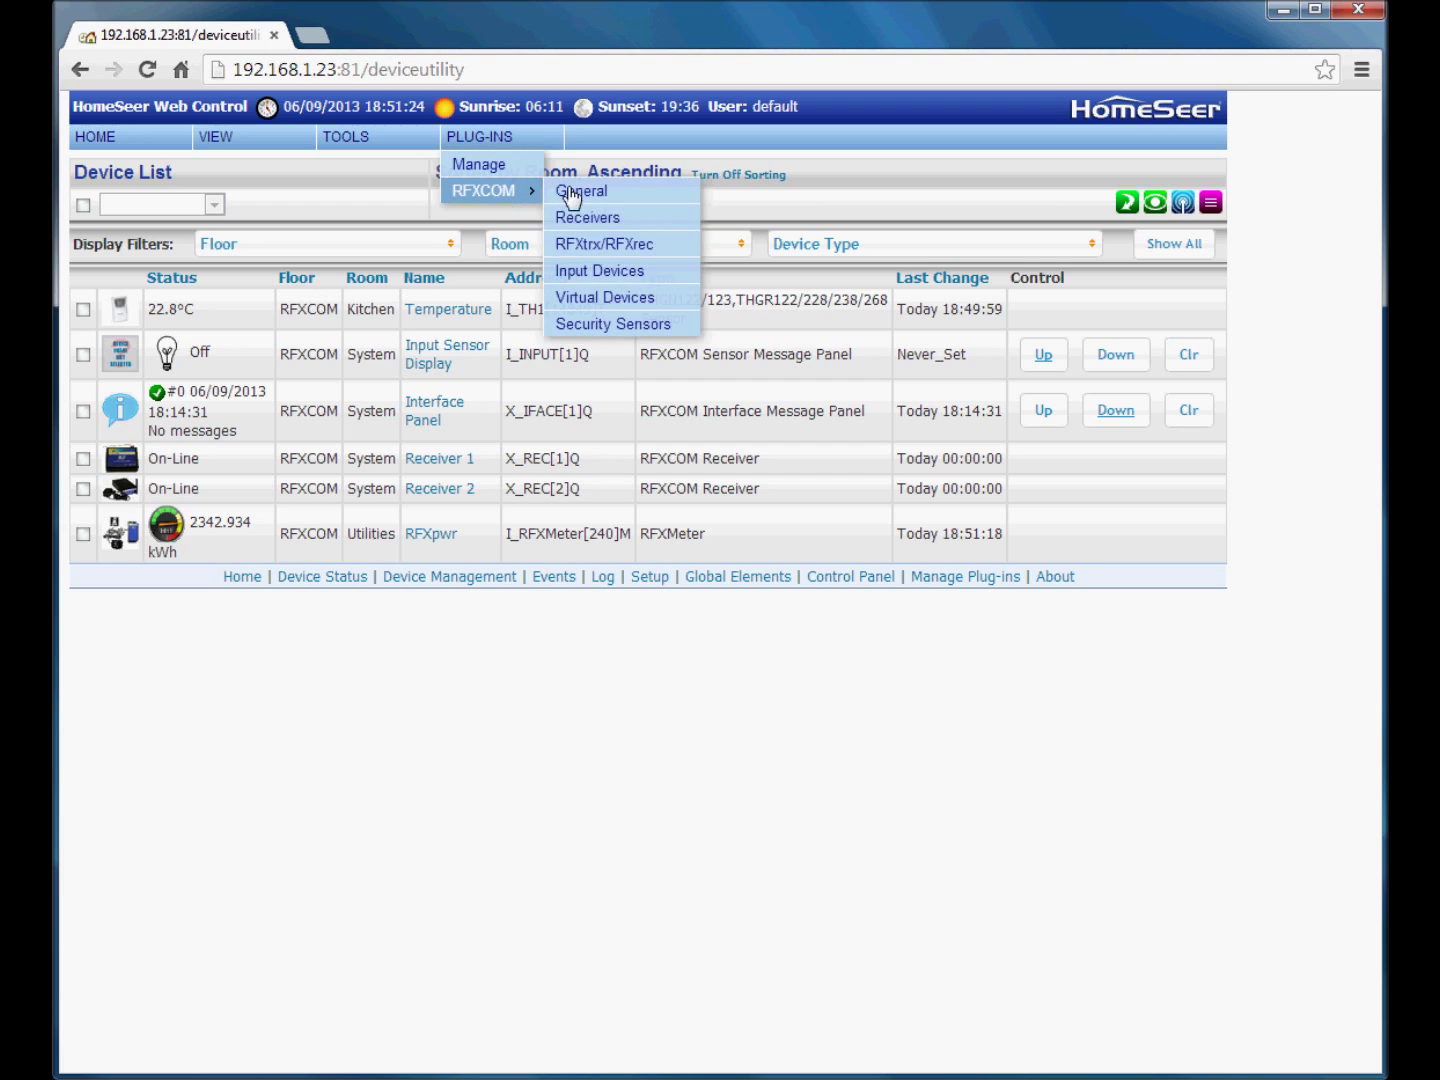
{"action": "left_click", "coordinate": [659, 281]}
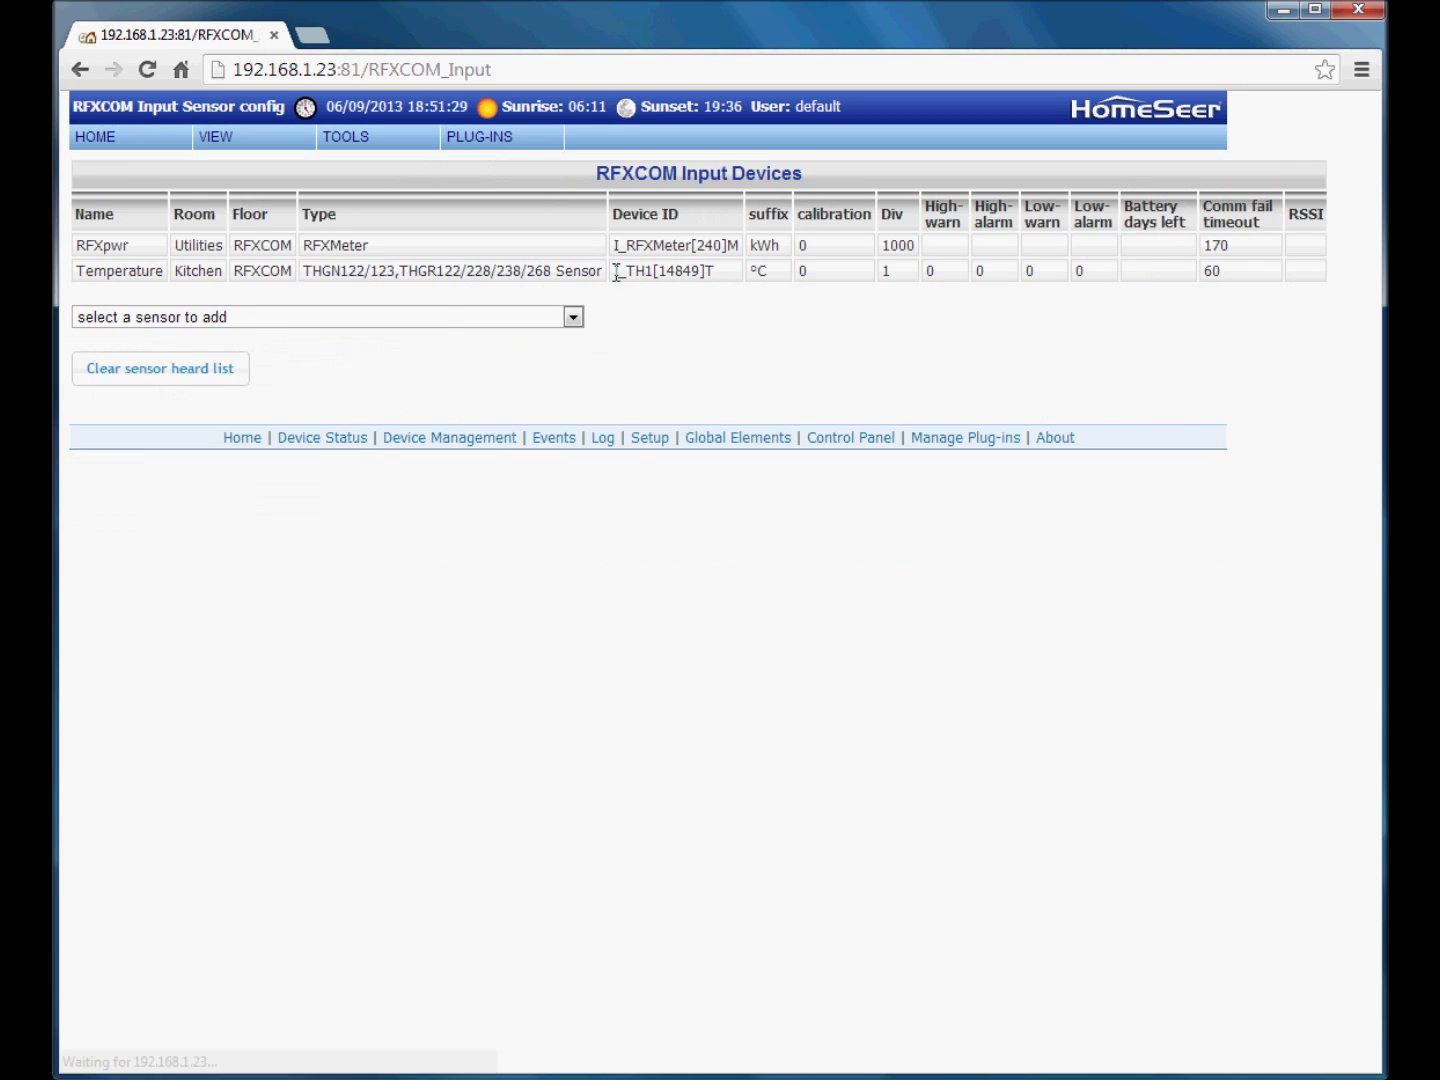
{"action": "left_click", "coordinate": [444, 322]}
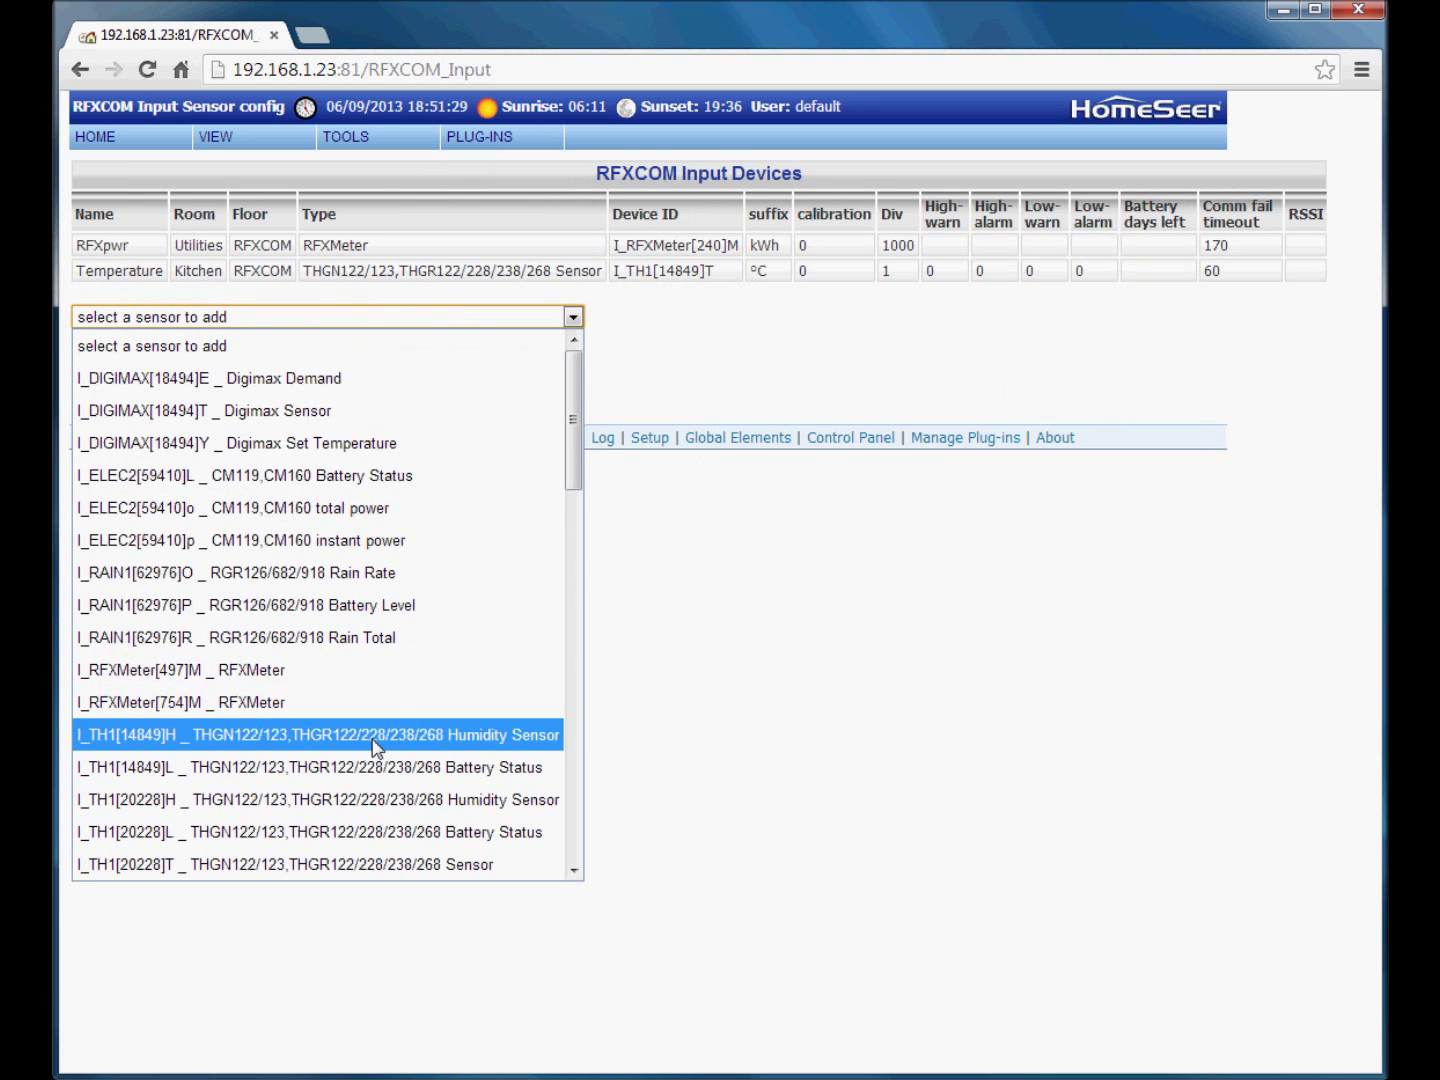
{"action": "left_click", "coordinate": [442, 741]}
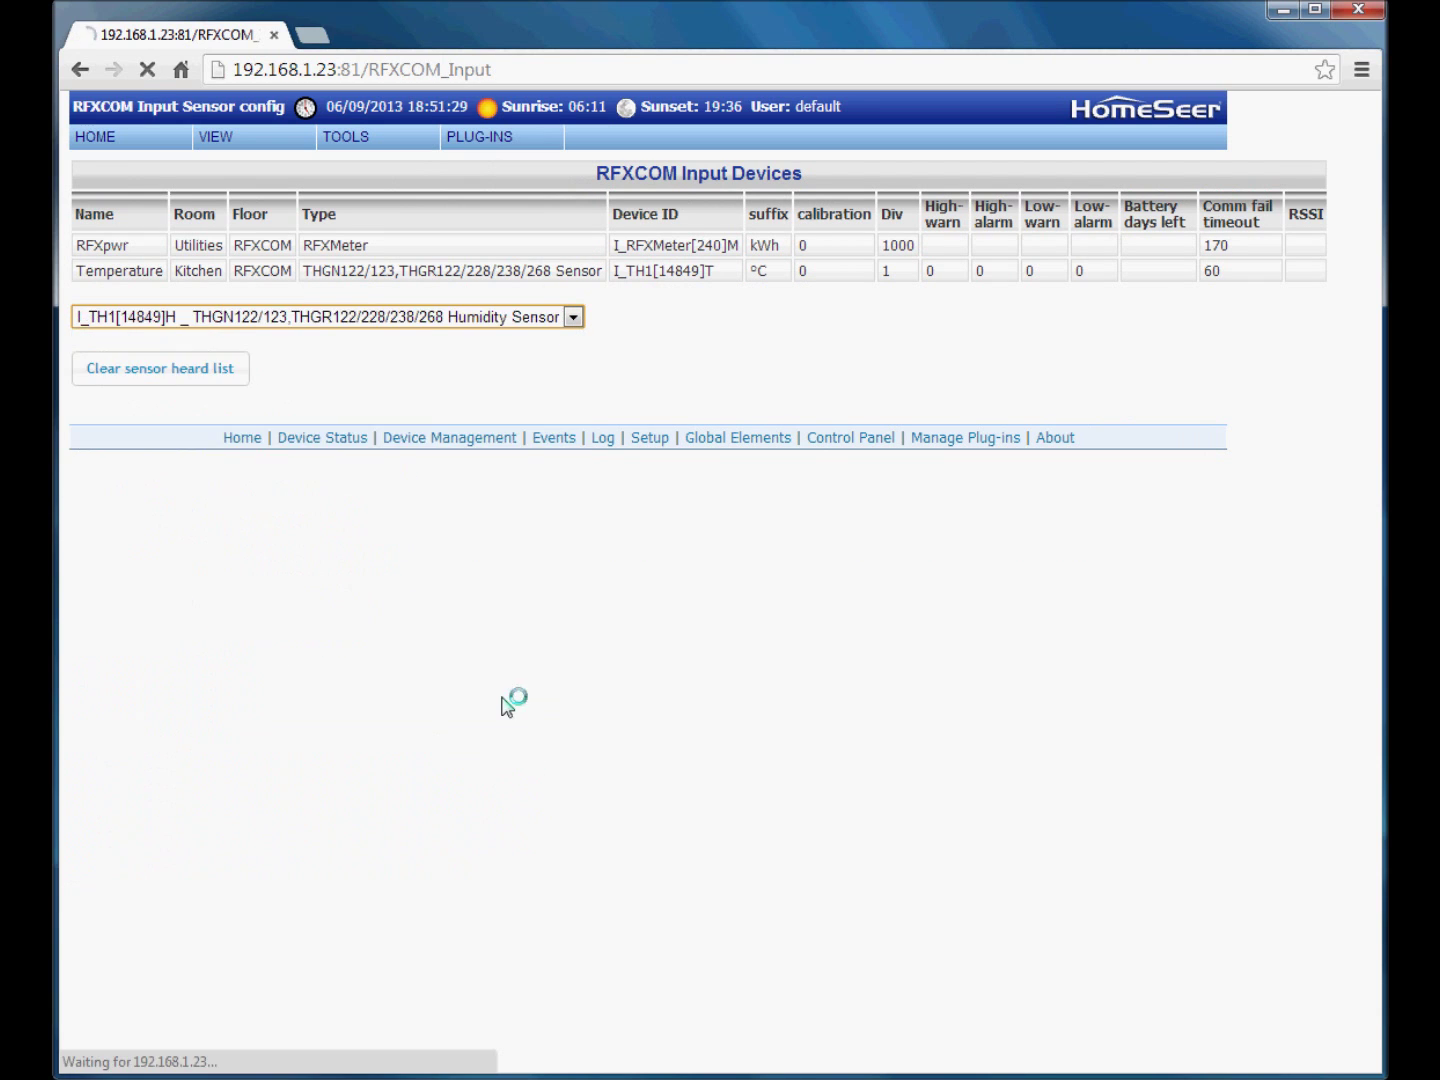
{"action": "left_click", "coordinate": [503, 237]}
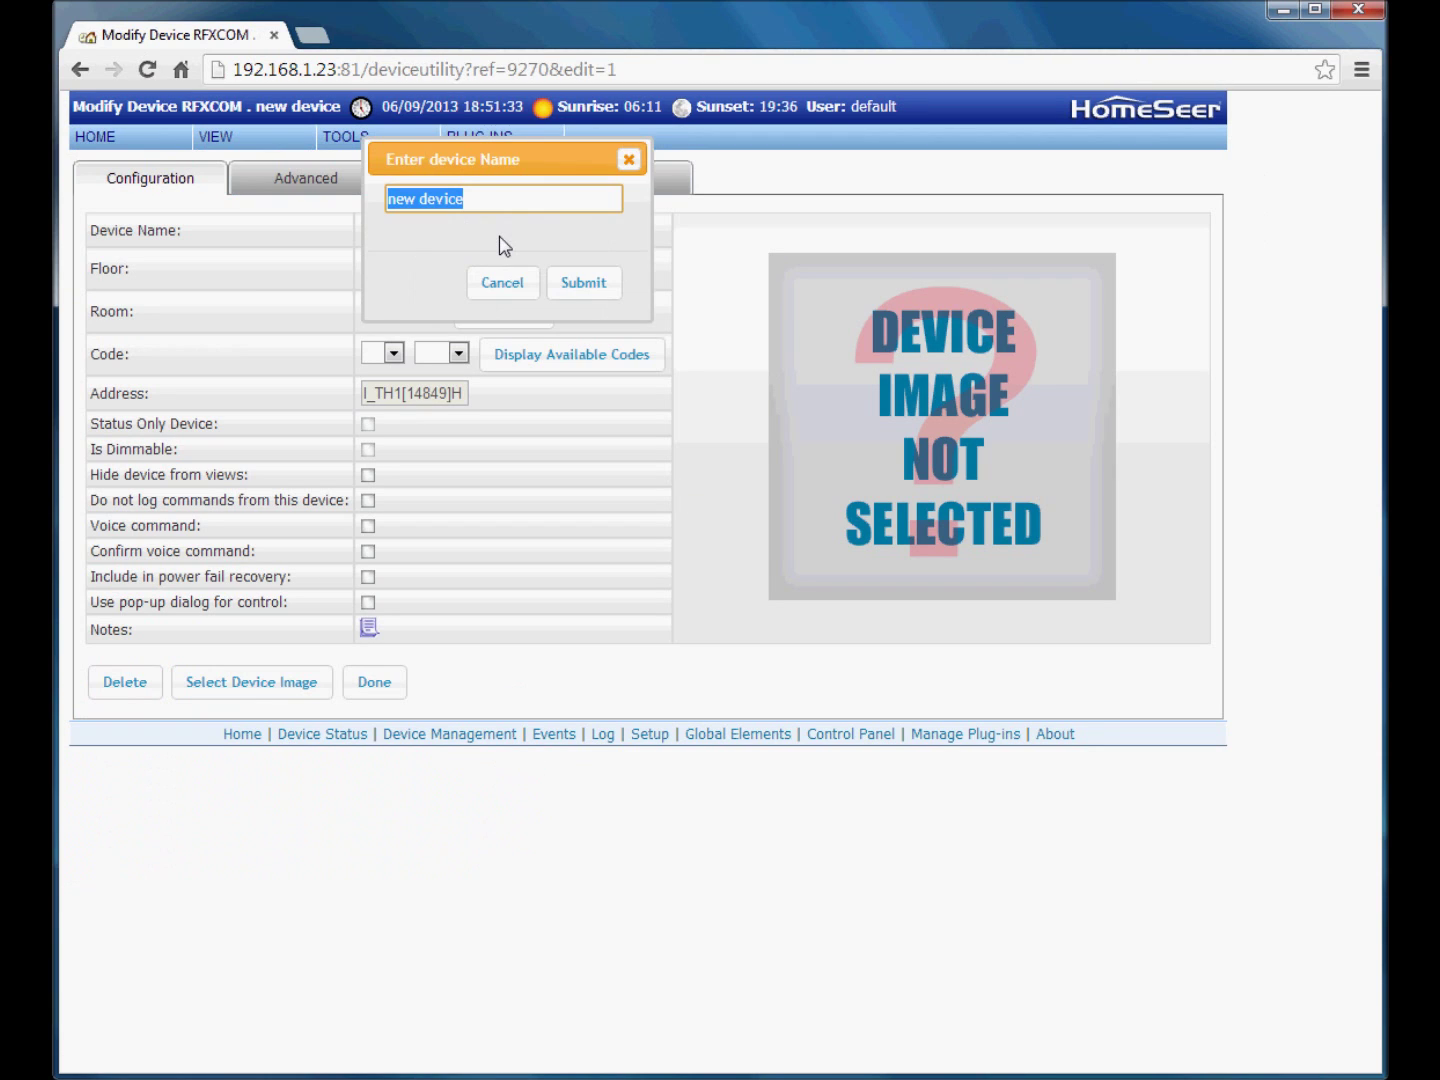
- Rename the default 'new device' to Humidity and set its room to Kitchen
{"action": "type", "text": "Humidit"}
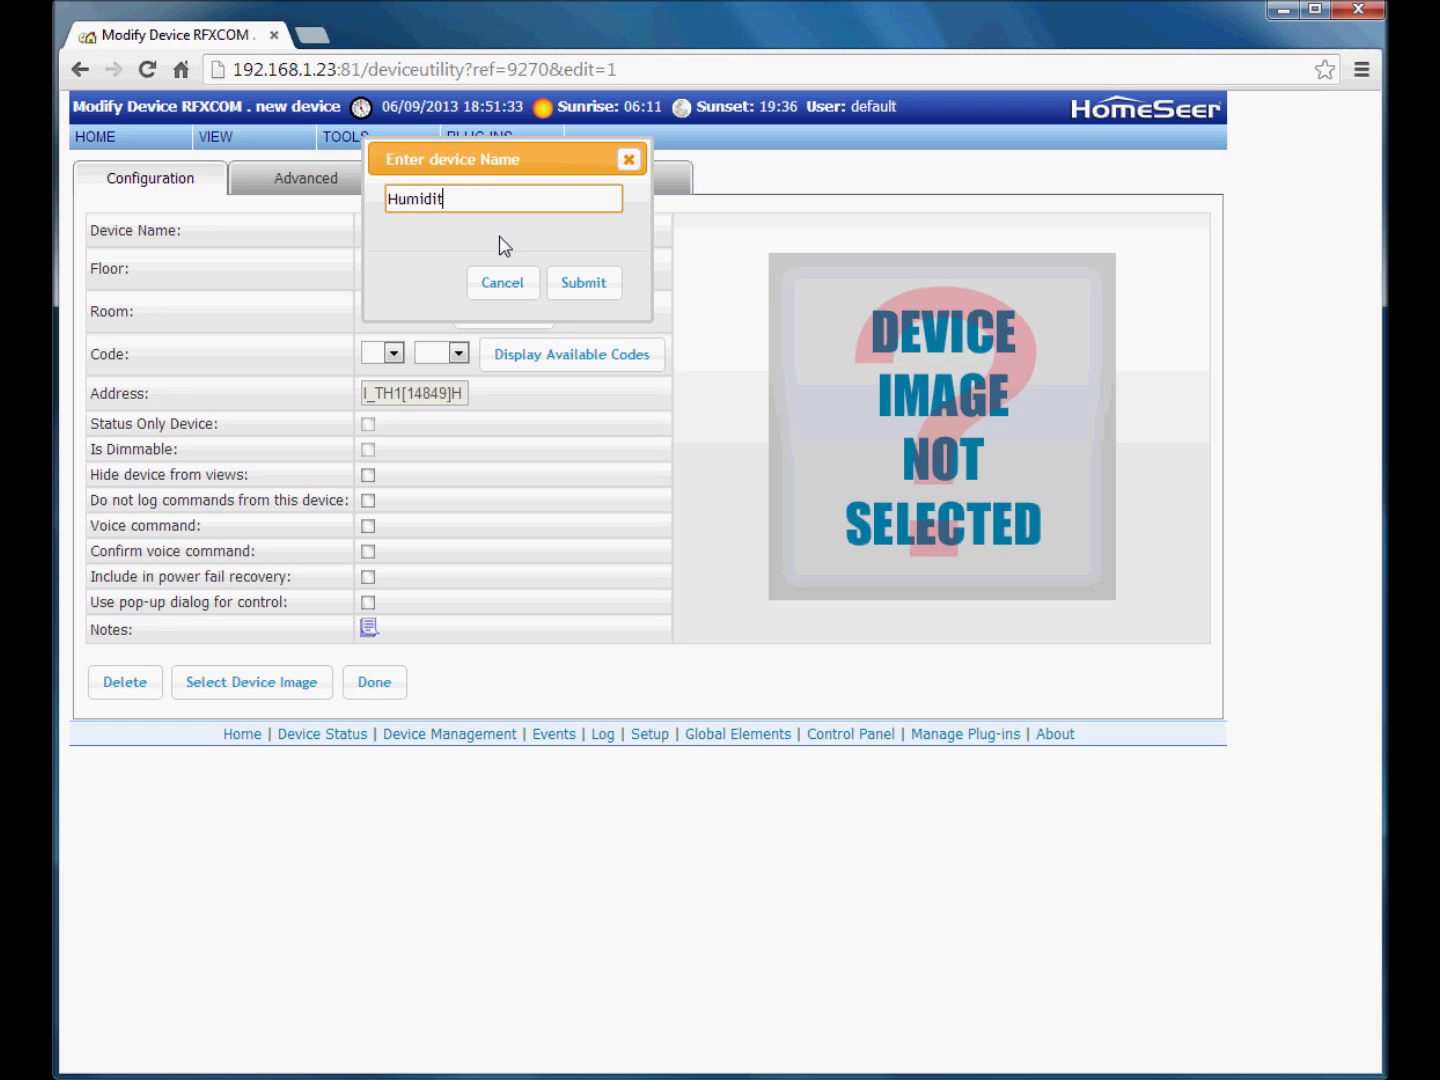
{"action": "type", "text": "y"}
{"action": "key", "text": "Return"}
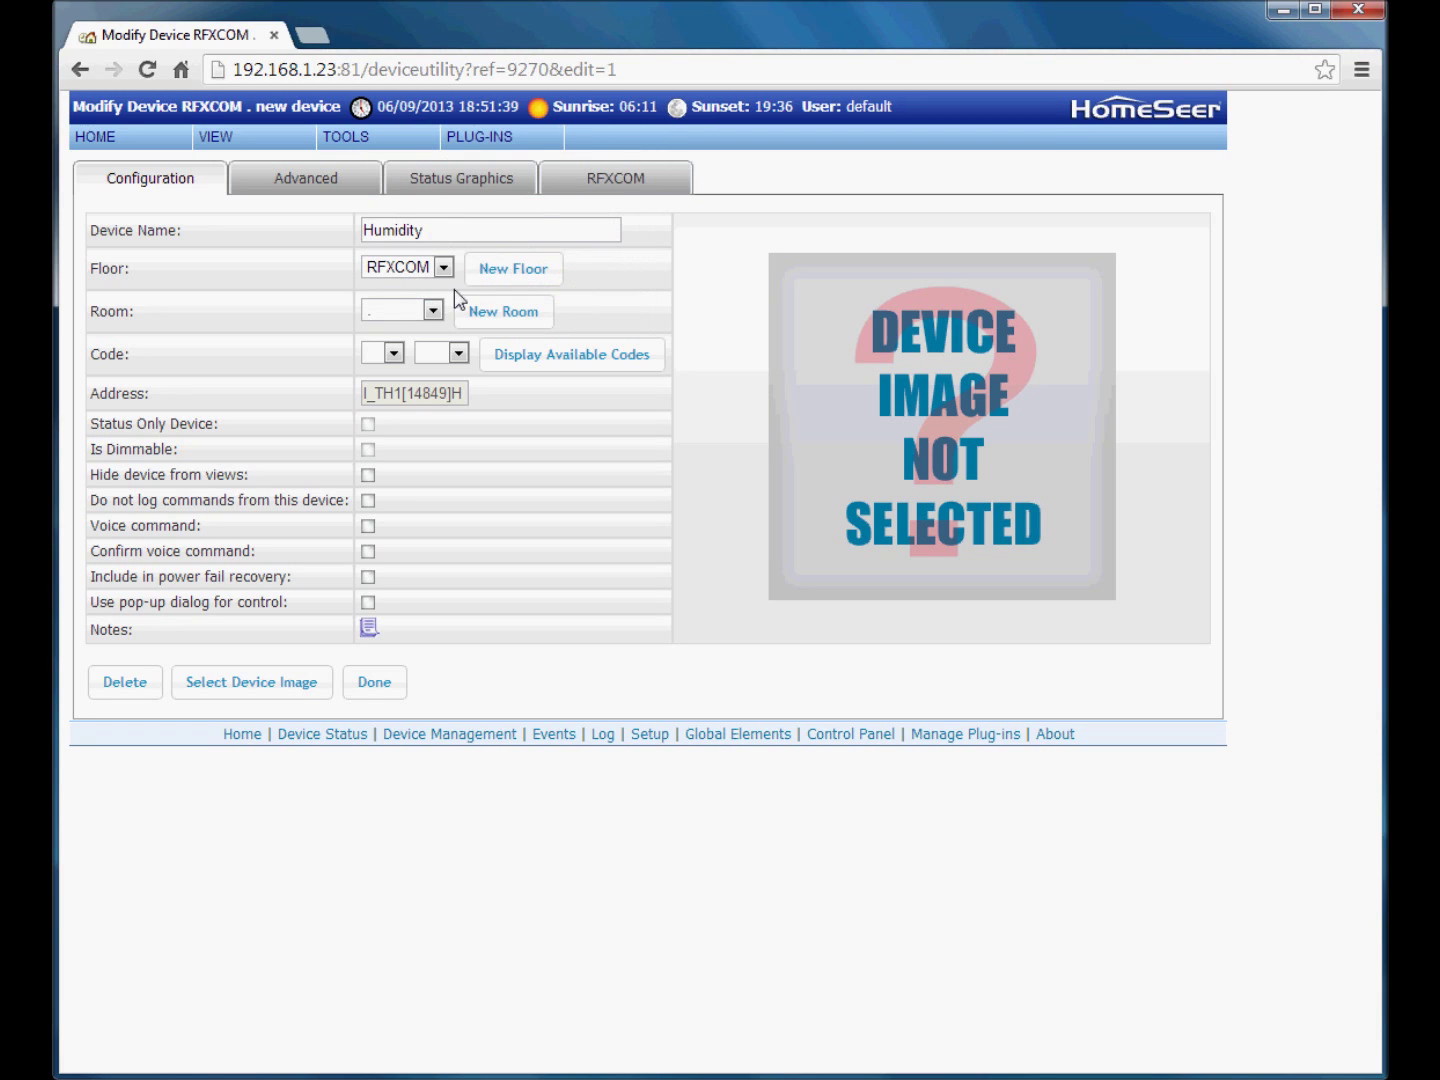
{"action": "left_click", "coordinate": [432, 310]}
{"action": "left_click", "coordinate": [410, 368]}
- Pick Oregon_THGR.jpg from images > Devices > phdevices as the Humidity device image
{"action": "left_click", "coordinate": [308, 680]}
{"action": "left_click", "coordinate": [287, 762]}
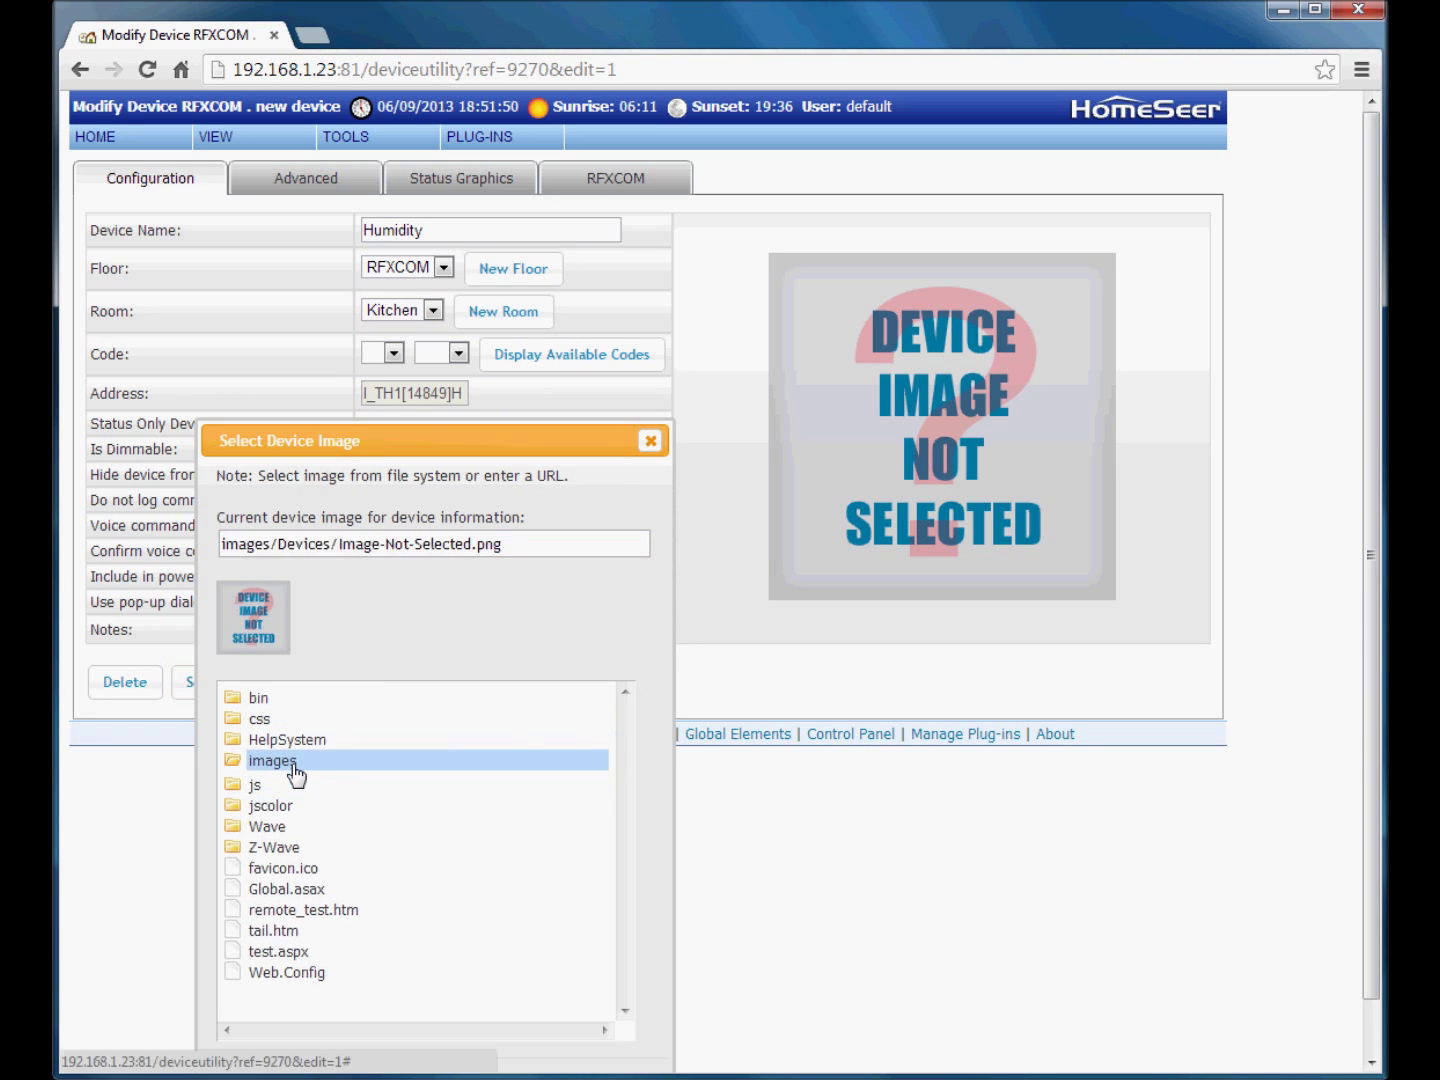
{"action": "left_click", "coordinate": [350, 865]}
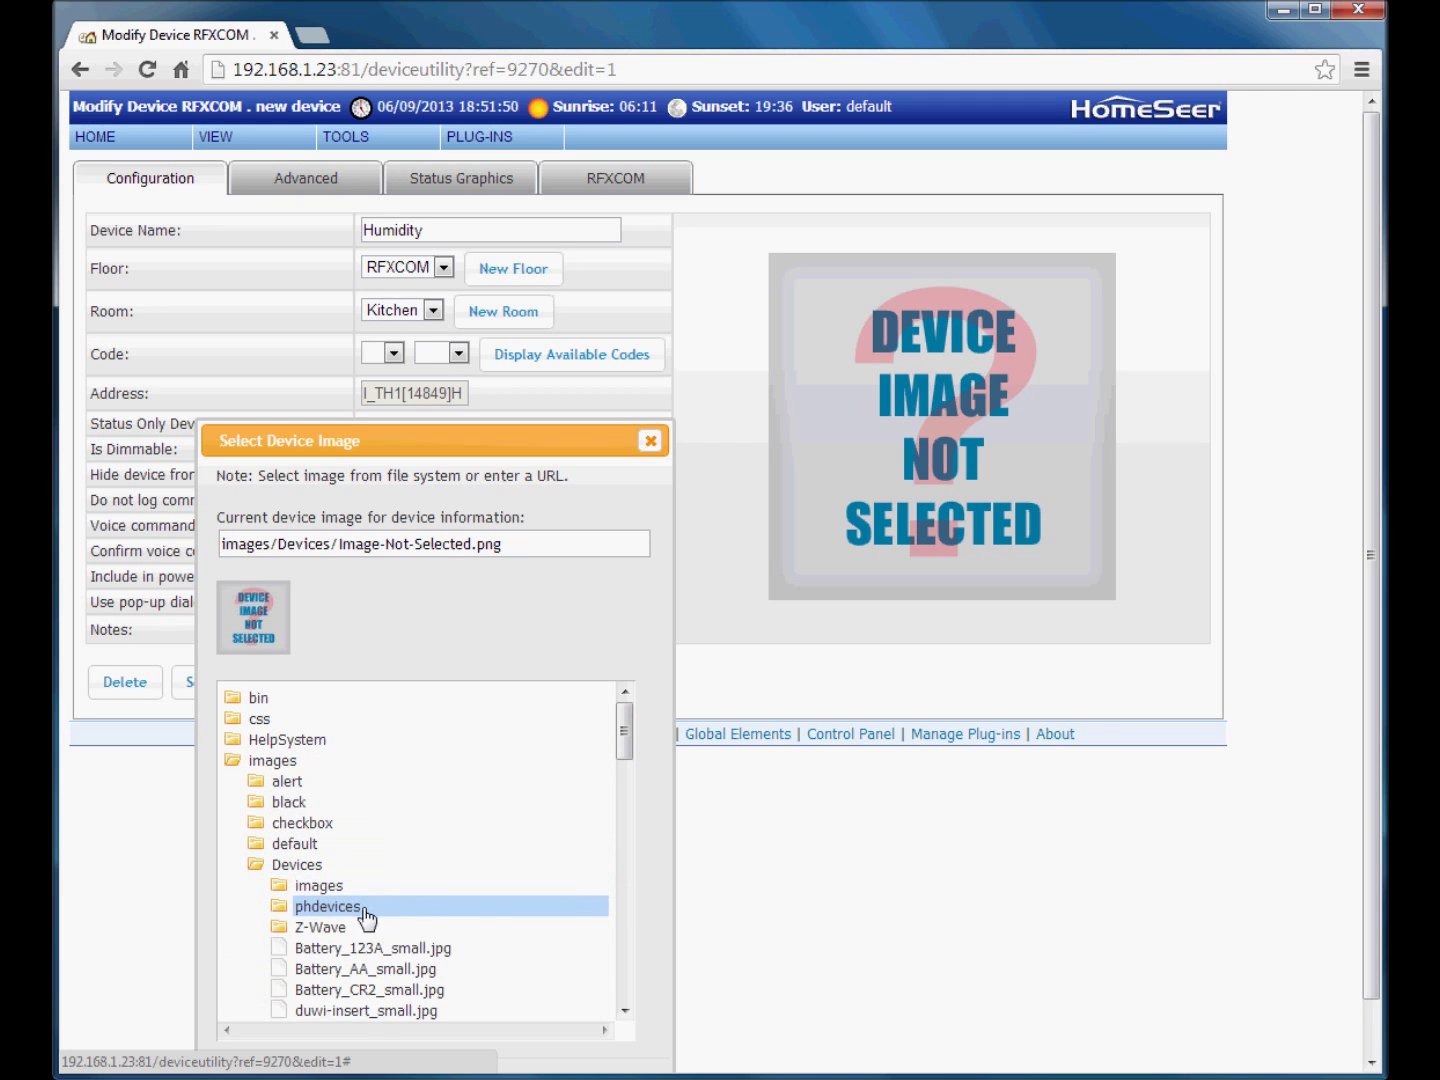
{"action": "left_click", "coordinate": [362, 905]}
{"action": "scroll", "coordinate": [546, 929], "scroll_direction": "down", "scroll_amount": 3}
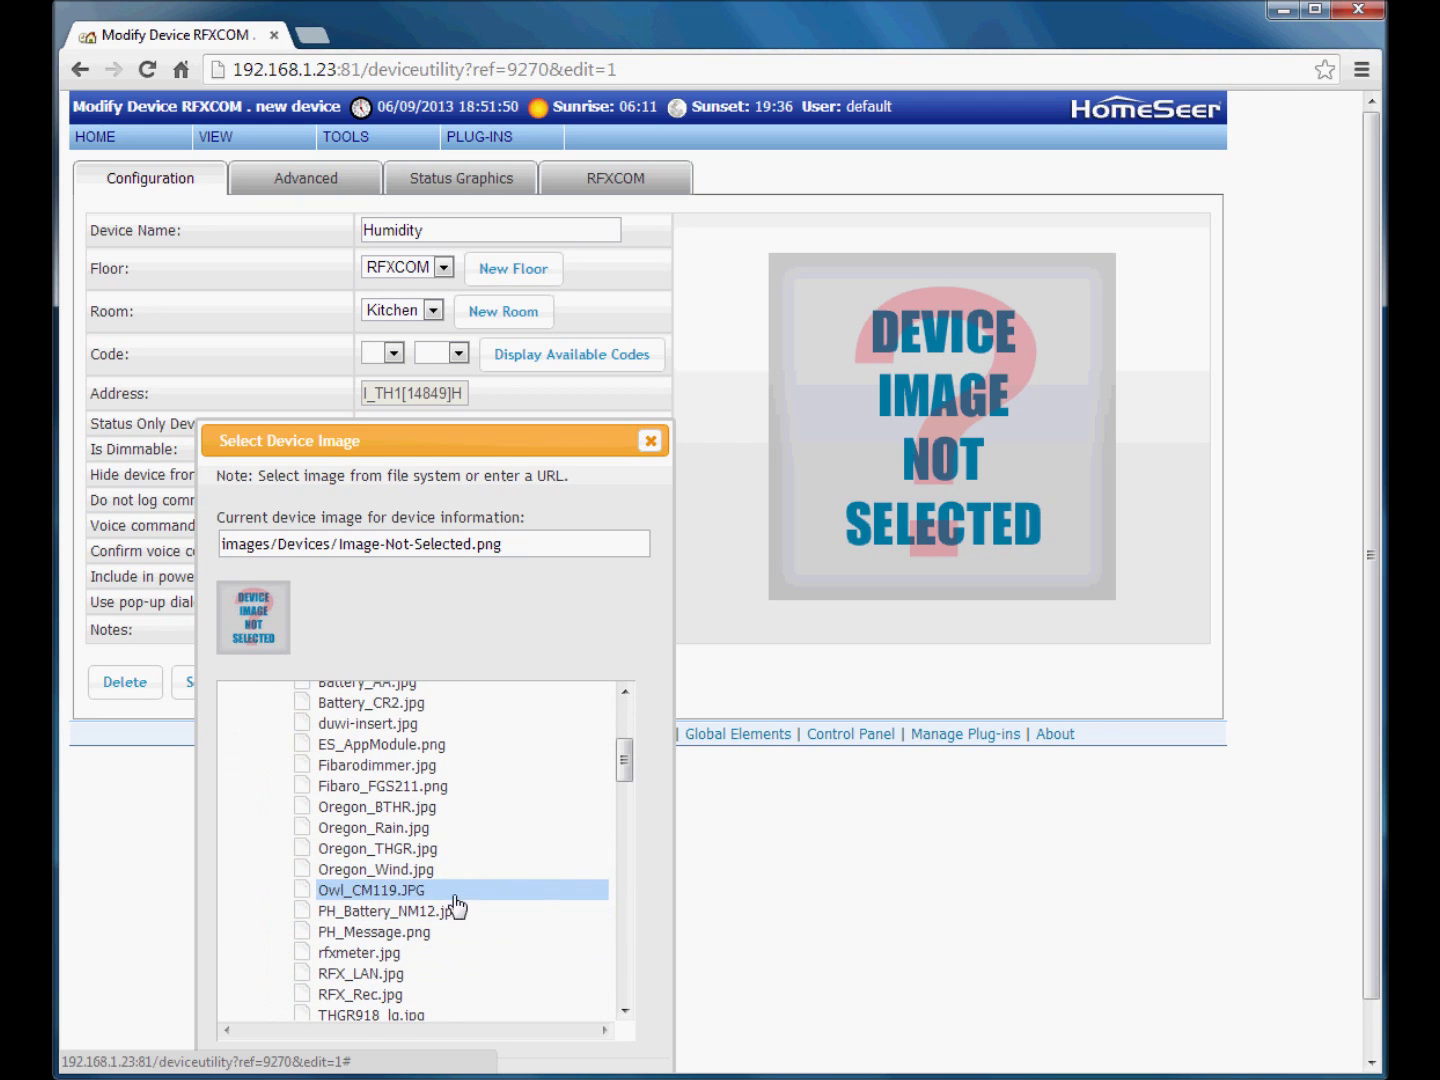
{"action": "scroll", "coordinate": [450, 931], "scroll_direction": "down", "scroll_amount": 1}
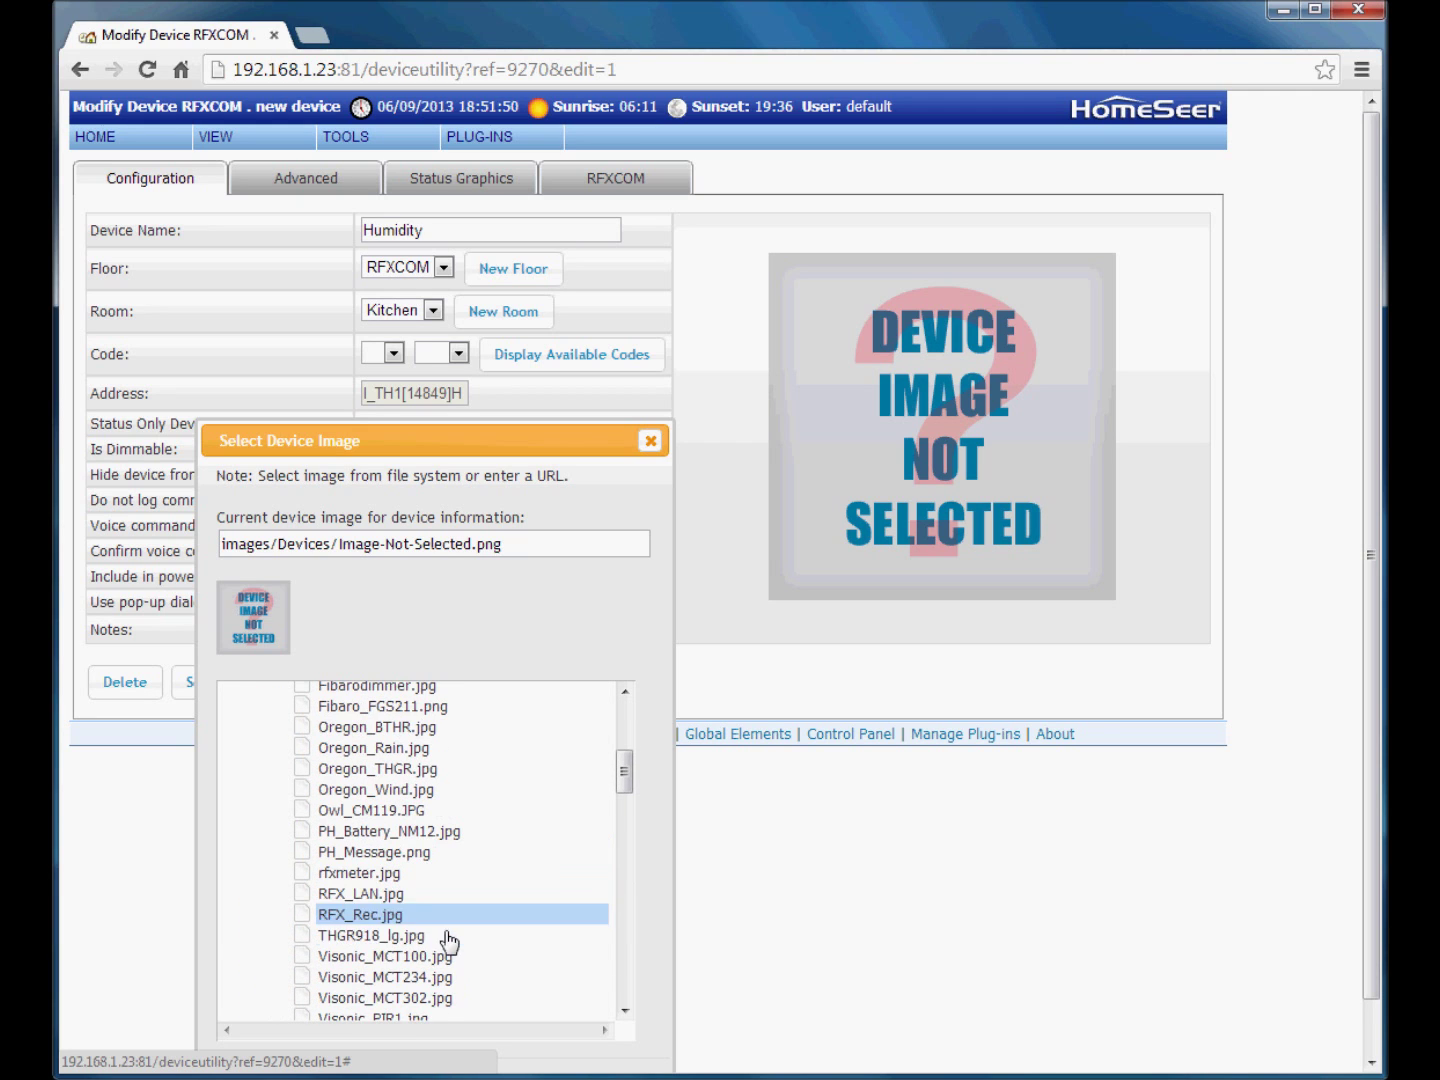
{"action": "left_click", "coordinate": [420, 769]}
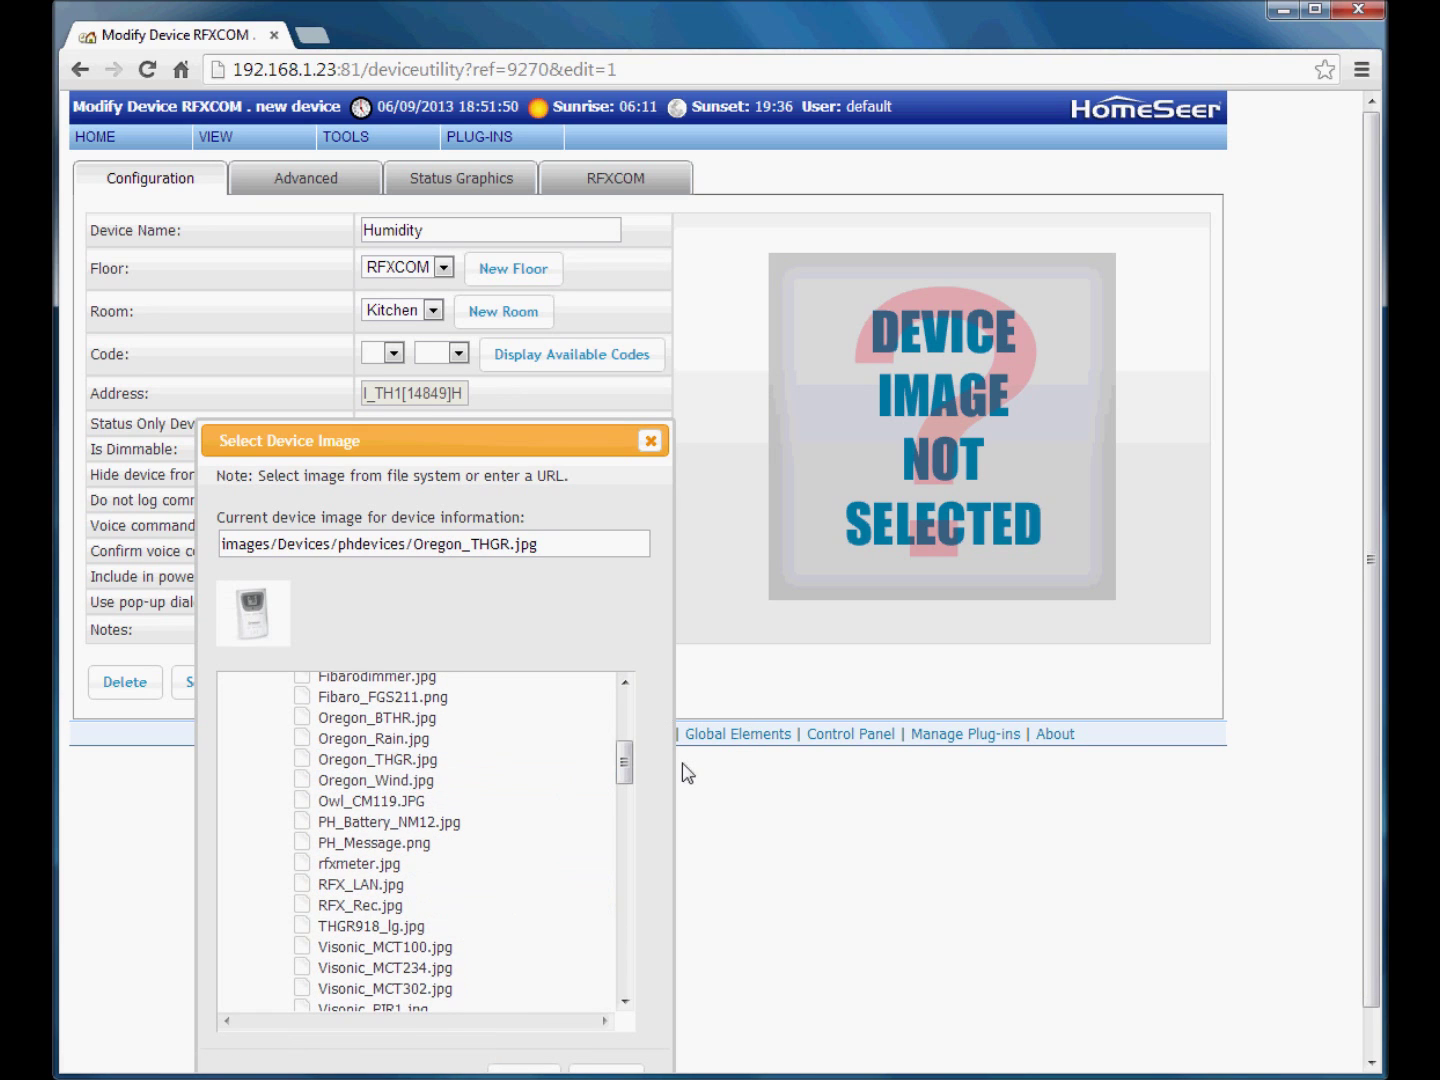
{"action": "scroll", "coordinate": [624, 1039], "scroll_direction": "down", "scroll_amount": 1}
{"action": "left_click", "coordinate": [624, 1035]}
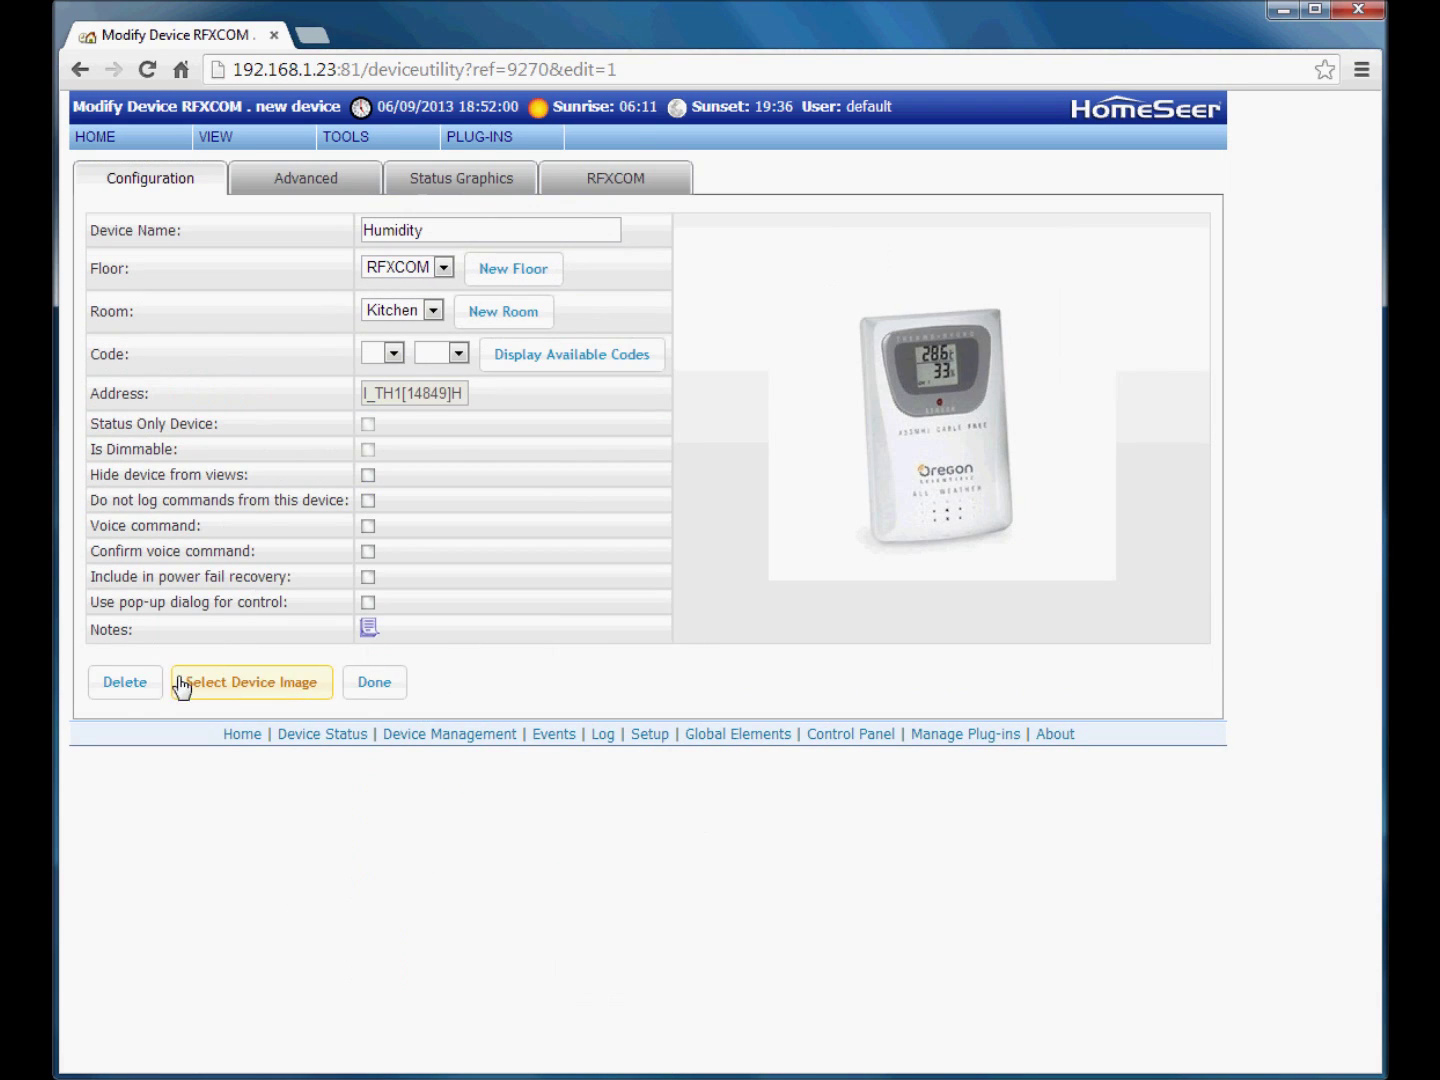
- Save the Humidity sensor's RFXCOM settings so the device list shows it at 52%Rh
{"action": "left_click", "coordinate": [622, 184]}
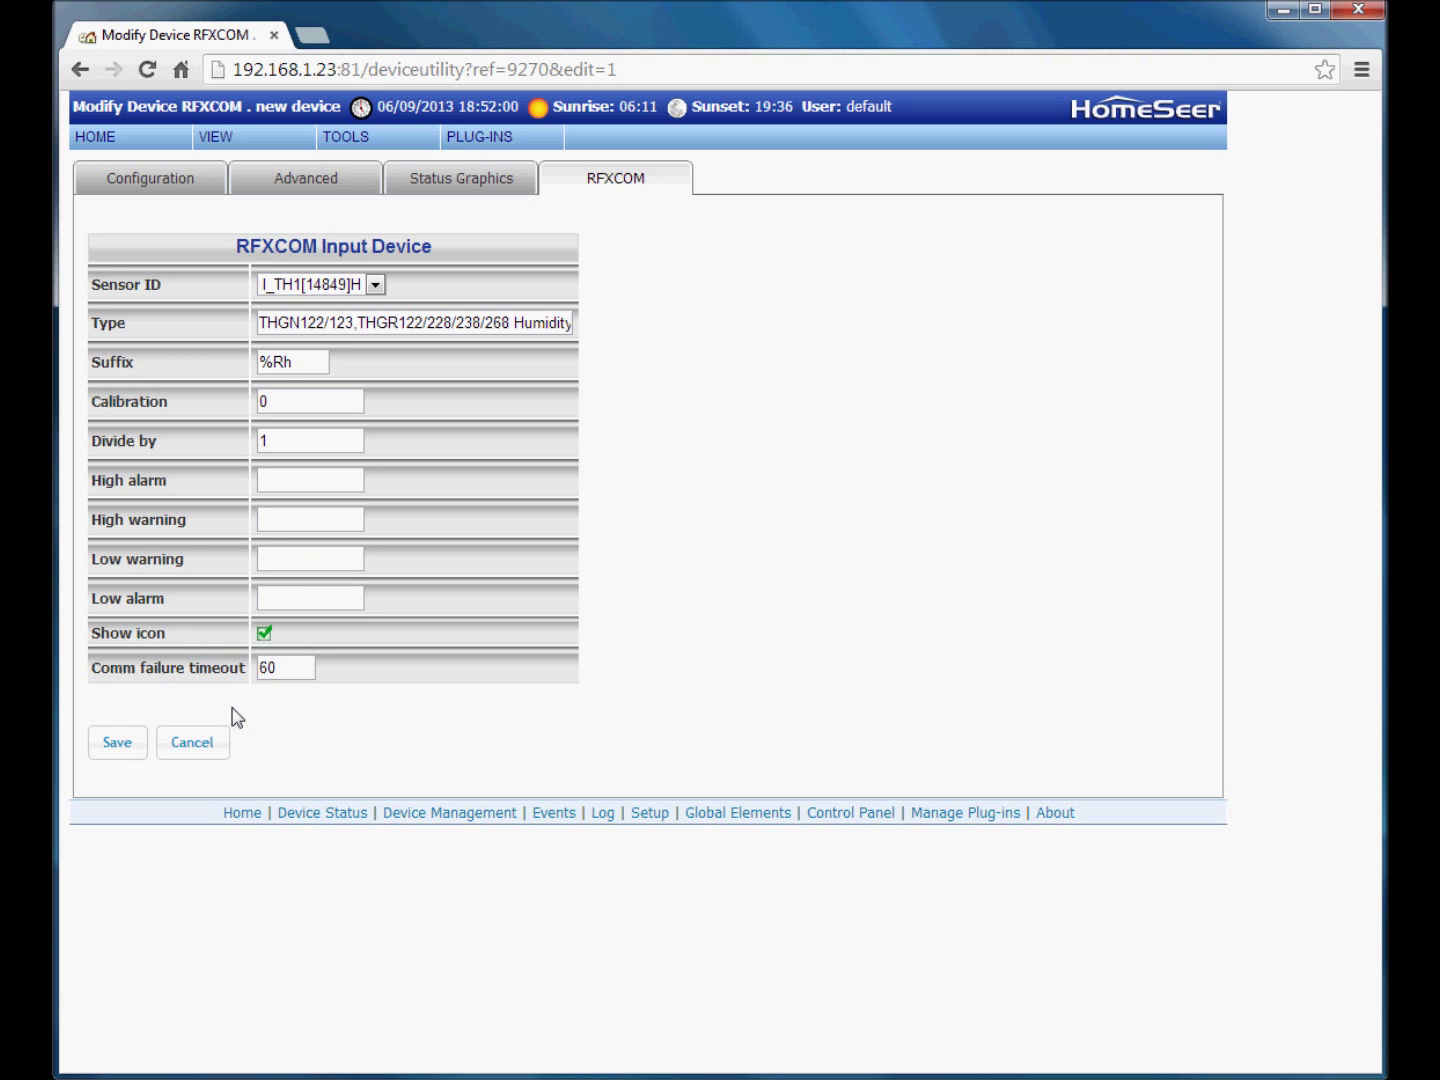
{"action": "left_click", "coordinate": [117, 743]}
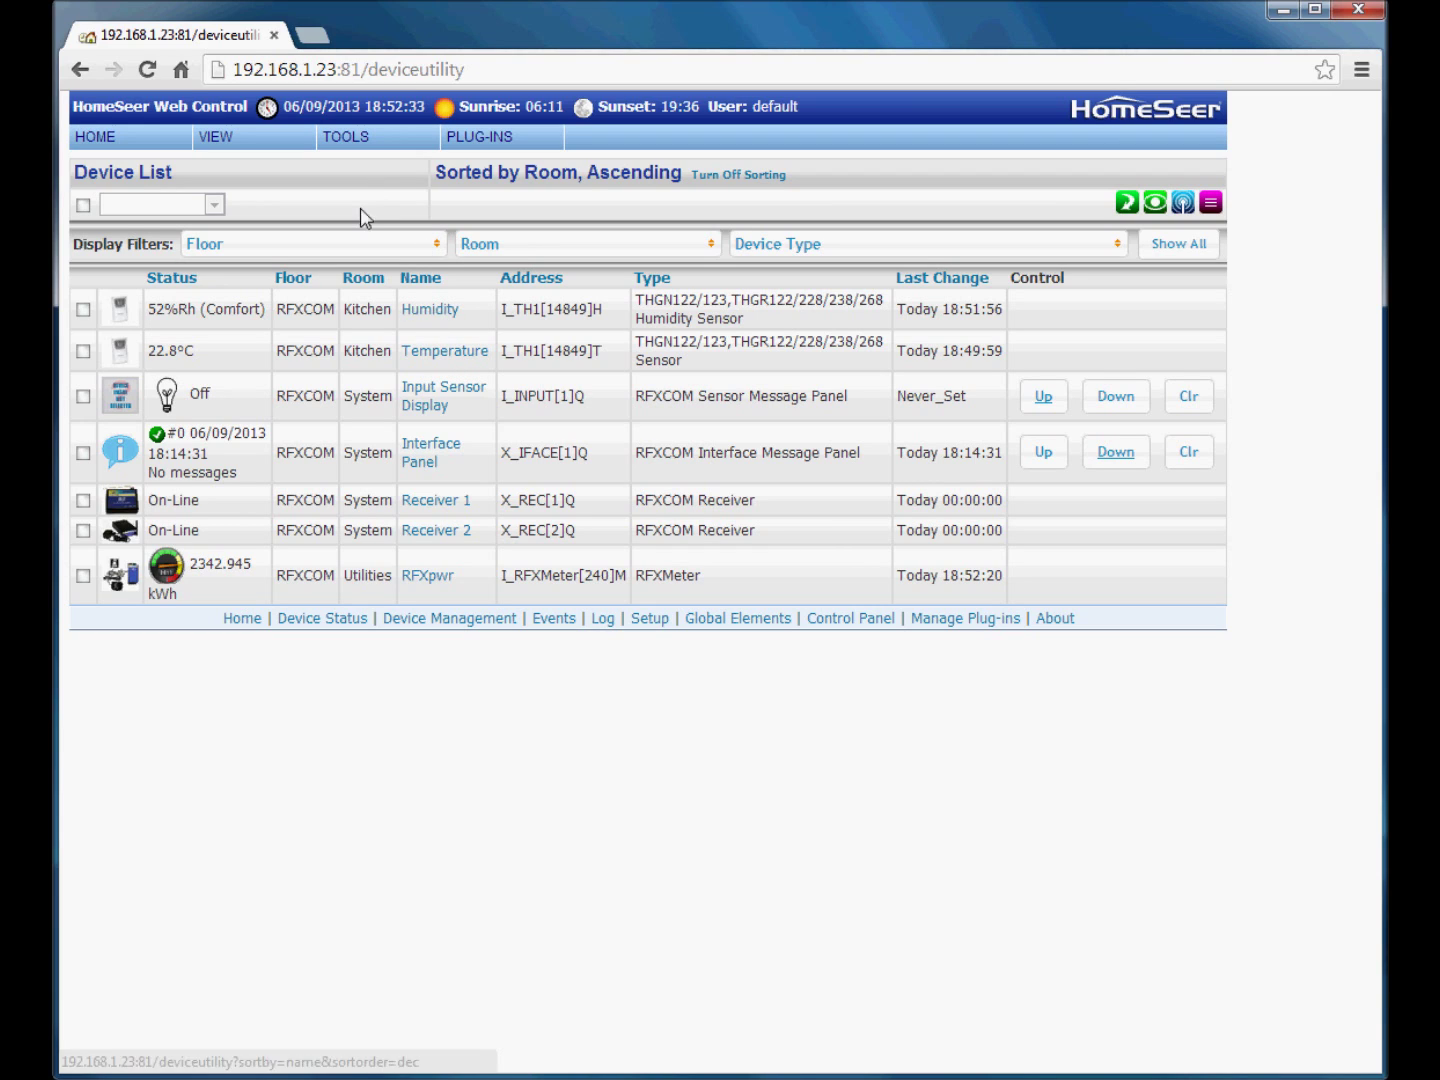
- Choose I_TH1[14849]L Battery Status from the RFXCOM Input Devices sensor list to add it
{"action": "mouse_move", "coordinate": [482, 146]}
{"action": "mouse_move", "coordinate": [479, 192]}
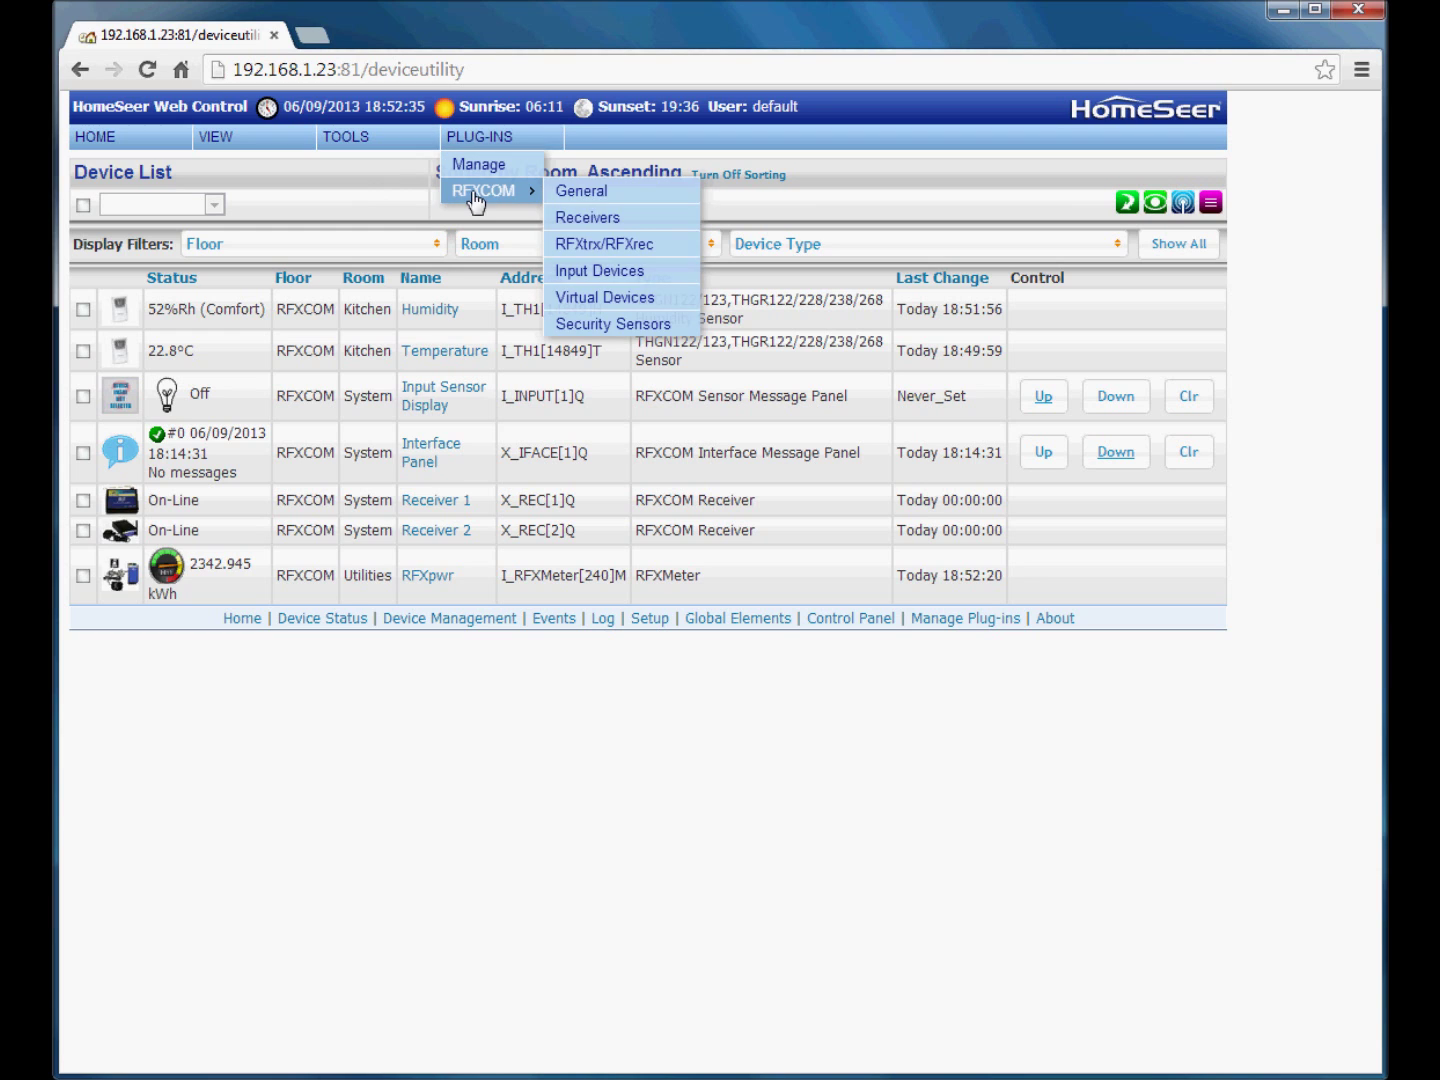
{"action": "left_click", "coordinate": [605, 272]}
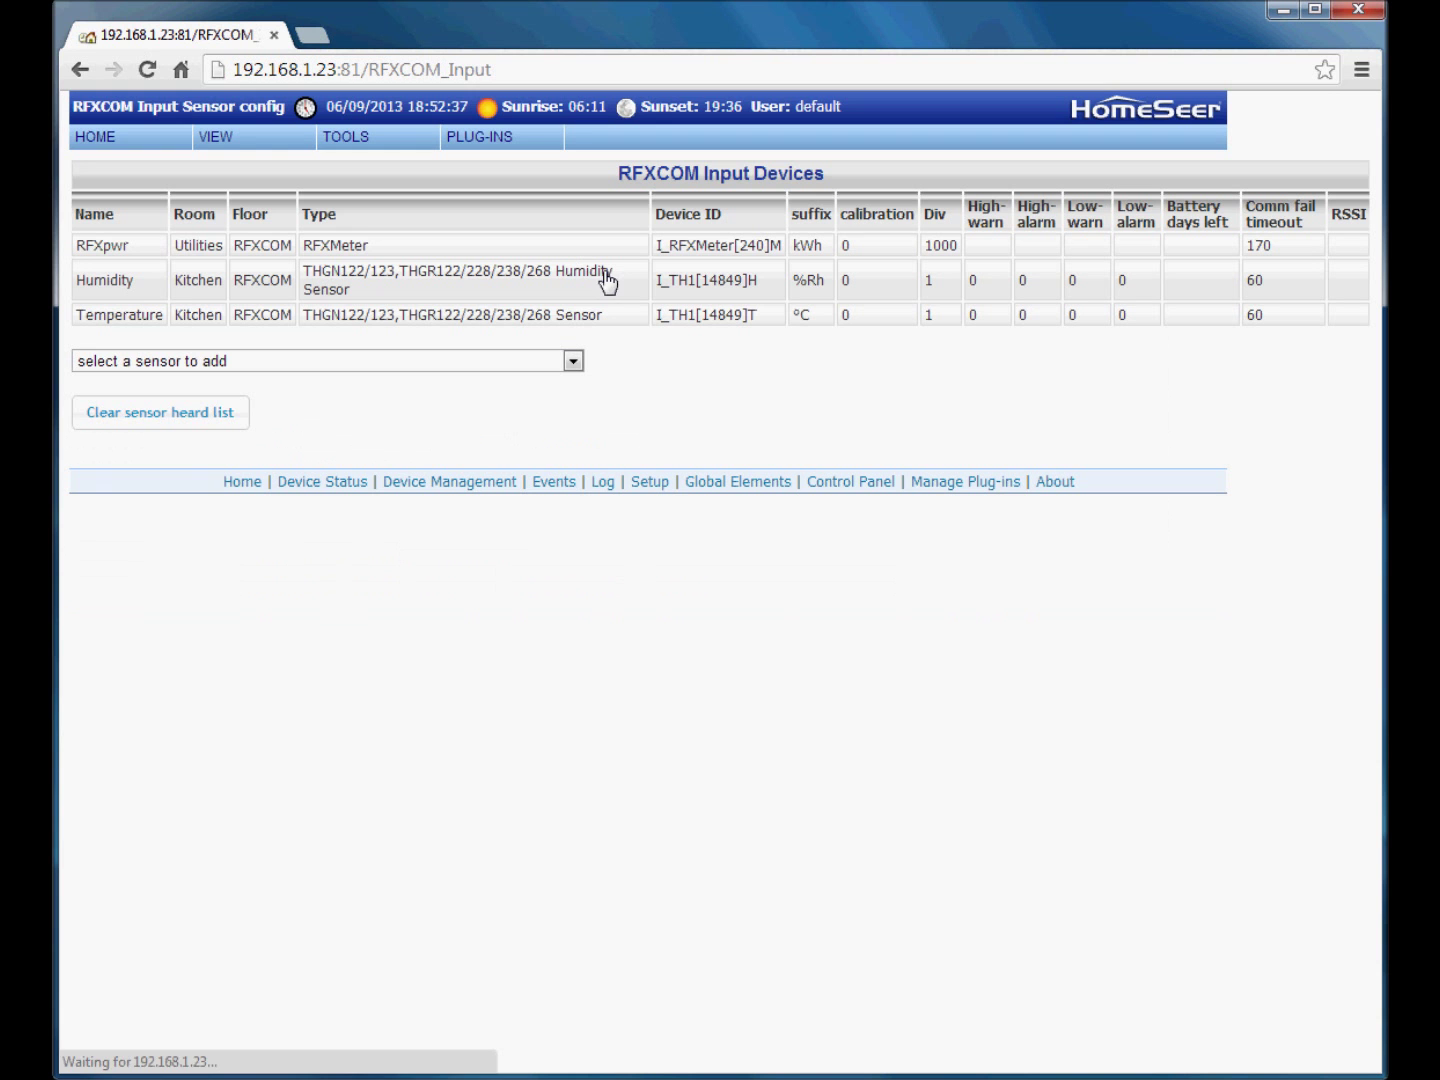
{"action": "left_click", "coordinate": [573, 360]}
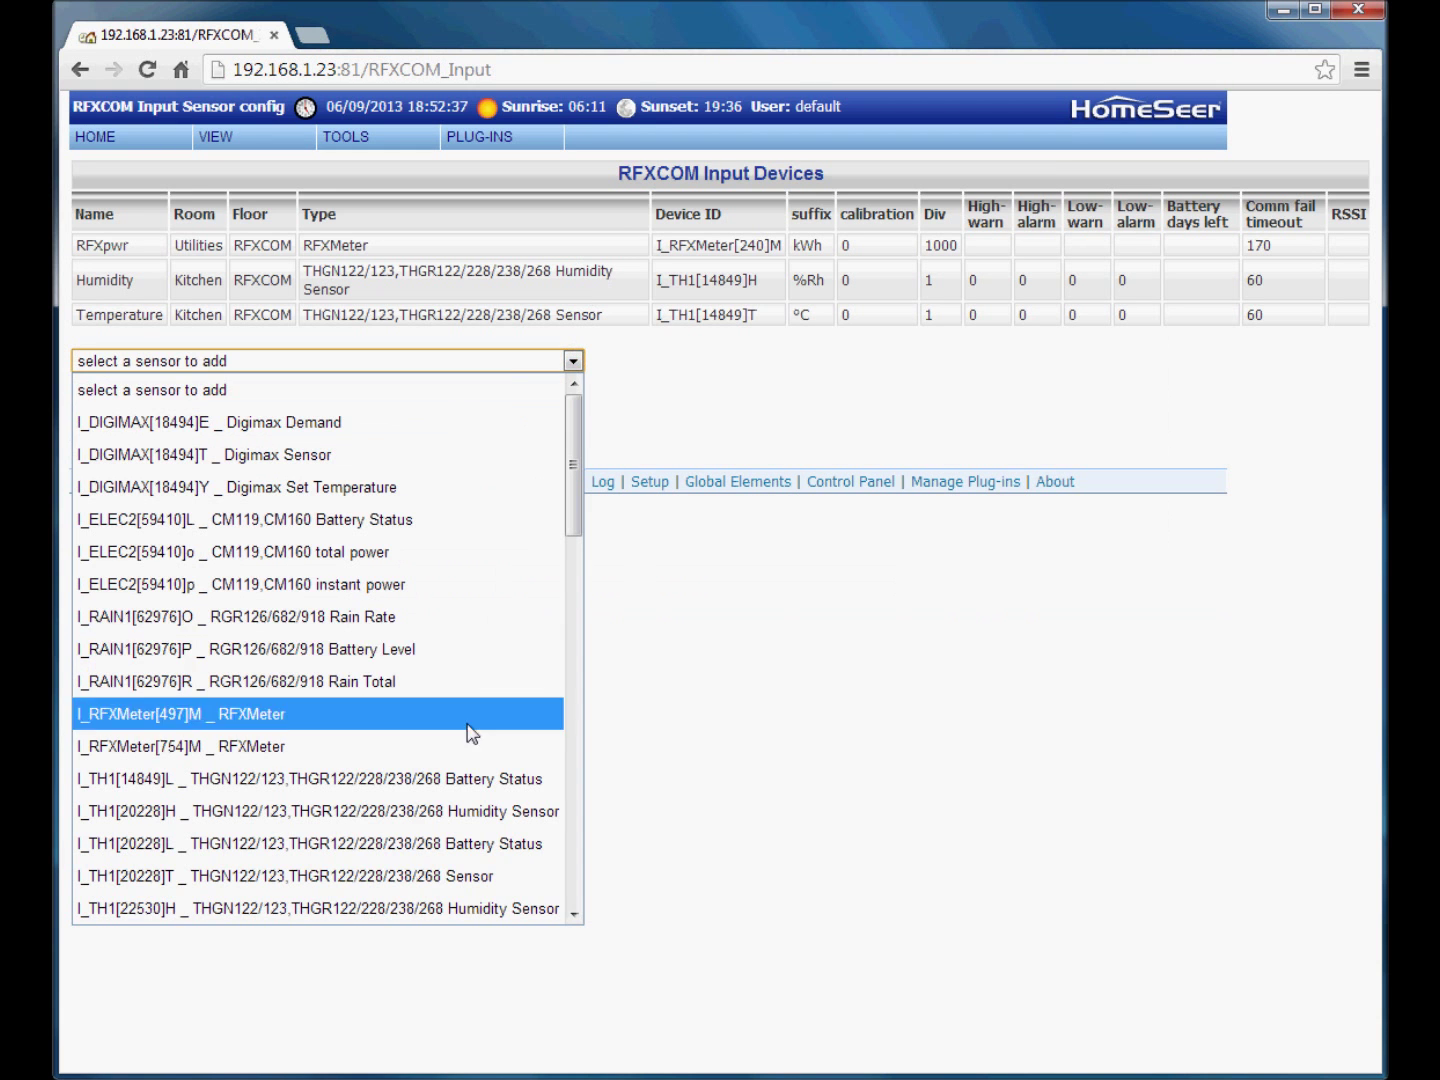
{"action": "left_click", "coordinate": [383, 779]}
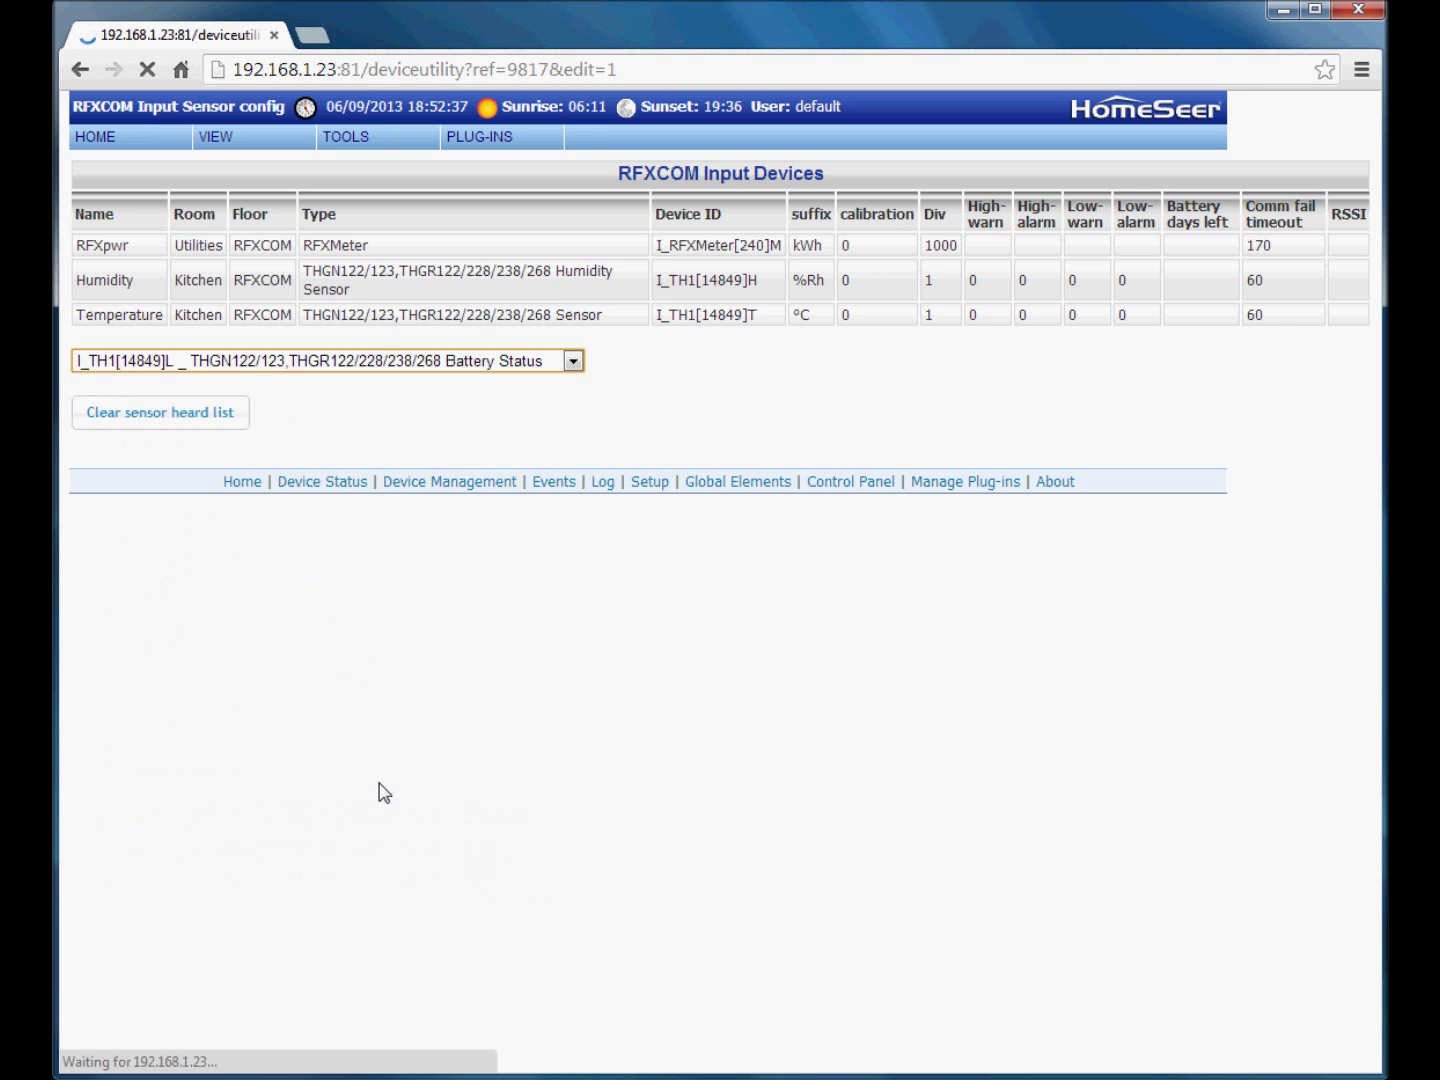
- Rename the new device 'Kitchen TH Battery' and set its room to Kitchen
{"action": "left_click", "coordinate": [456, 230]}
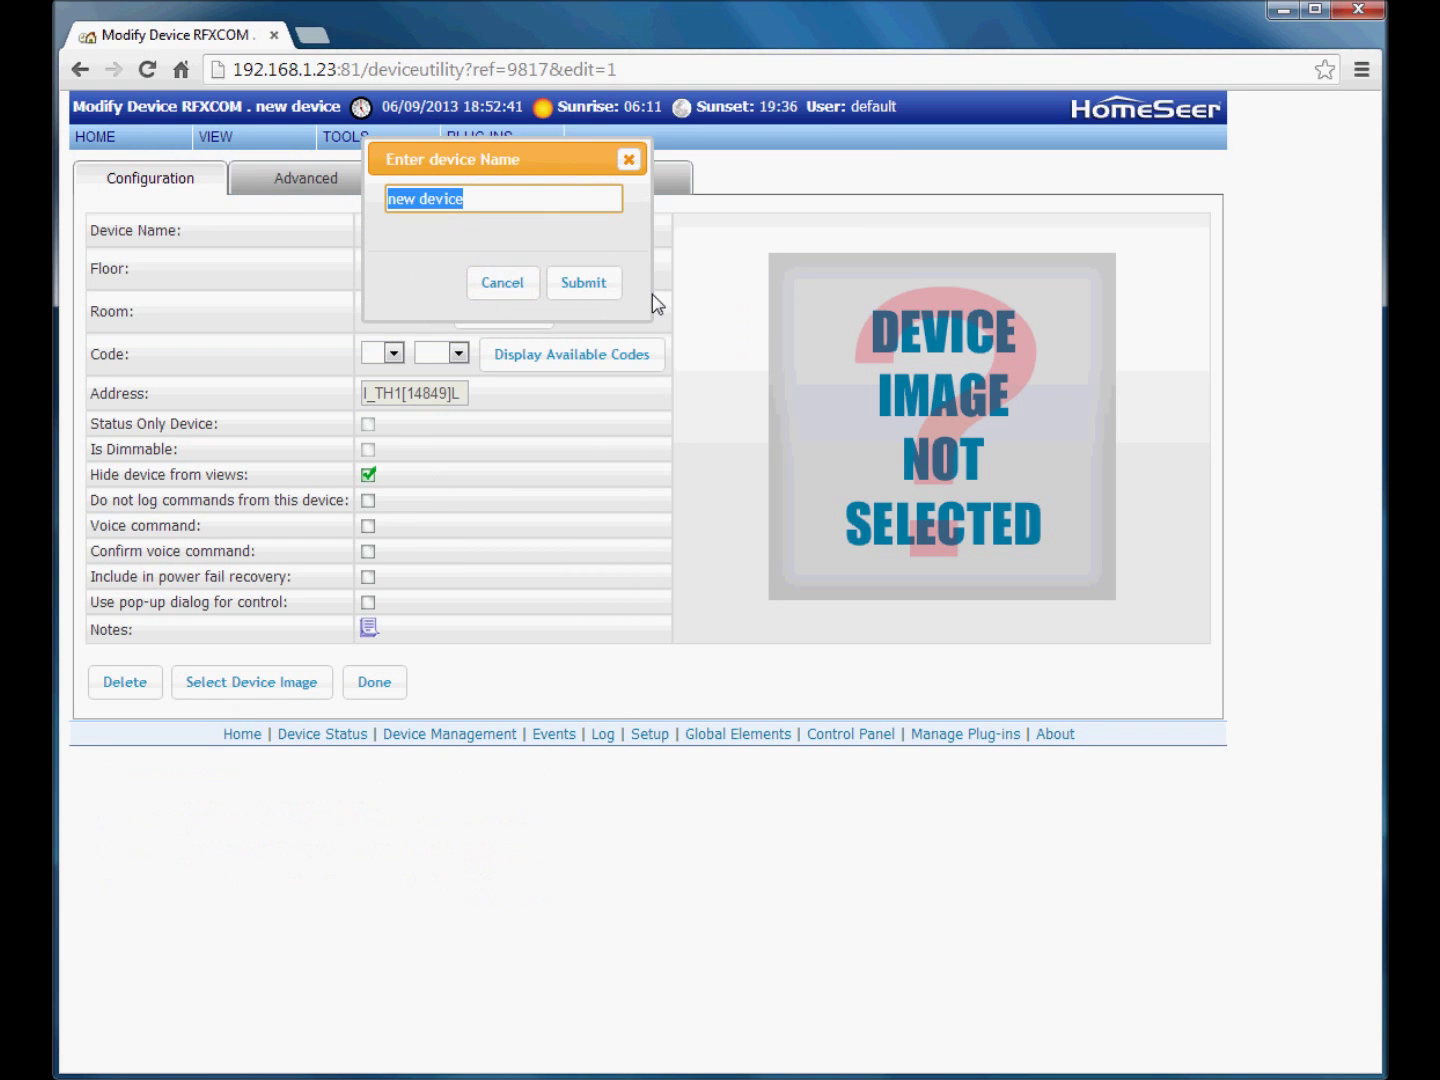
{"action": "type", "text": "Kit"}
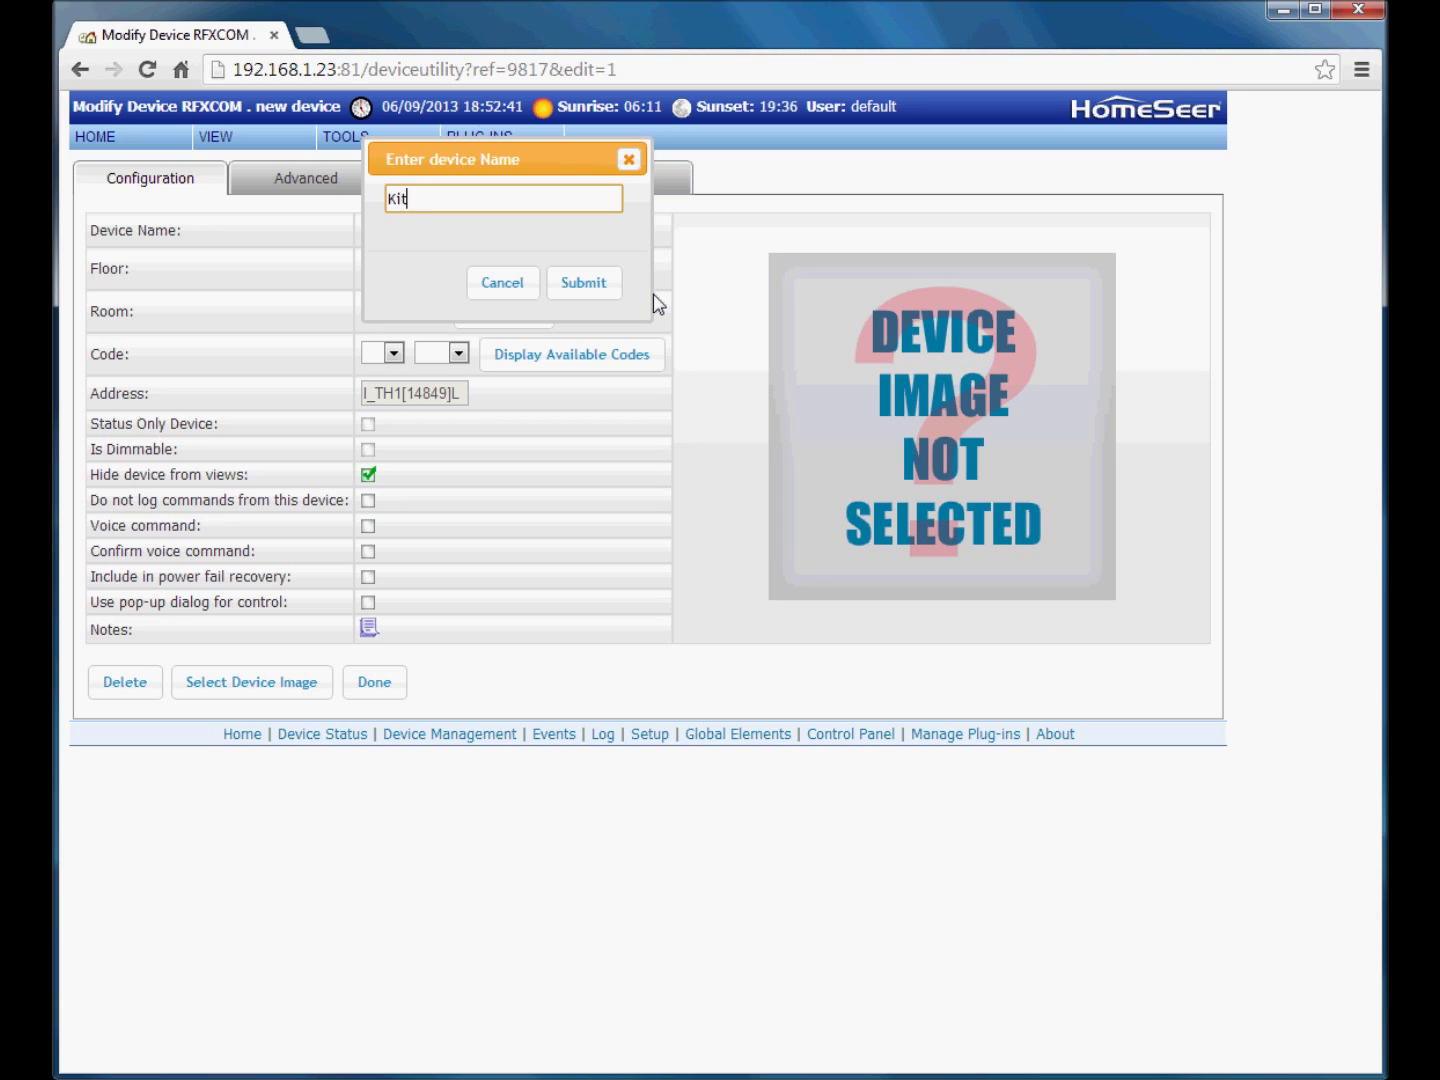
{"action": "type", "text": "chen TH Battery"}
{"action": "left_click", "coordinate": [590, 287]}
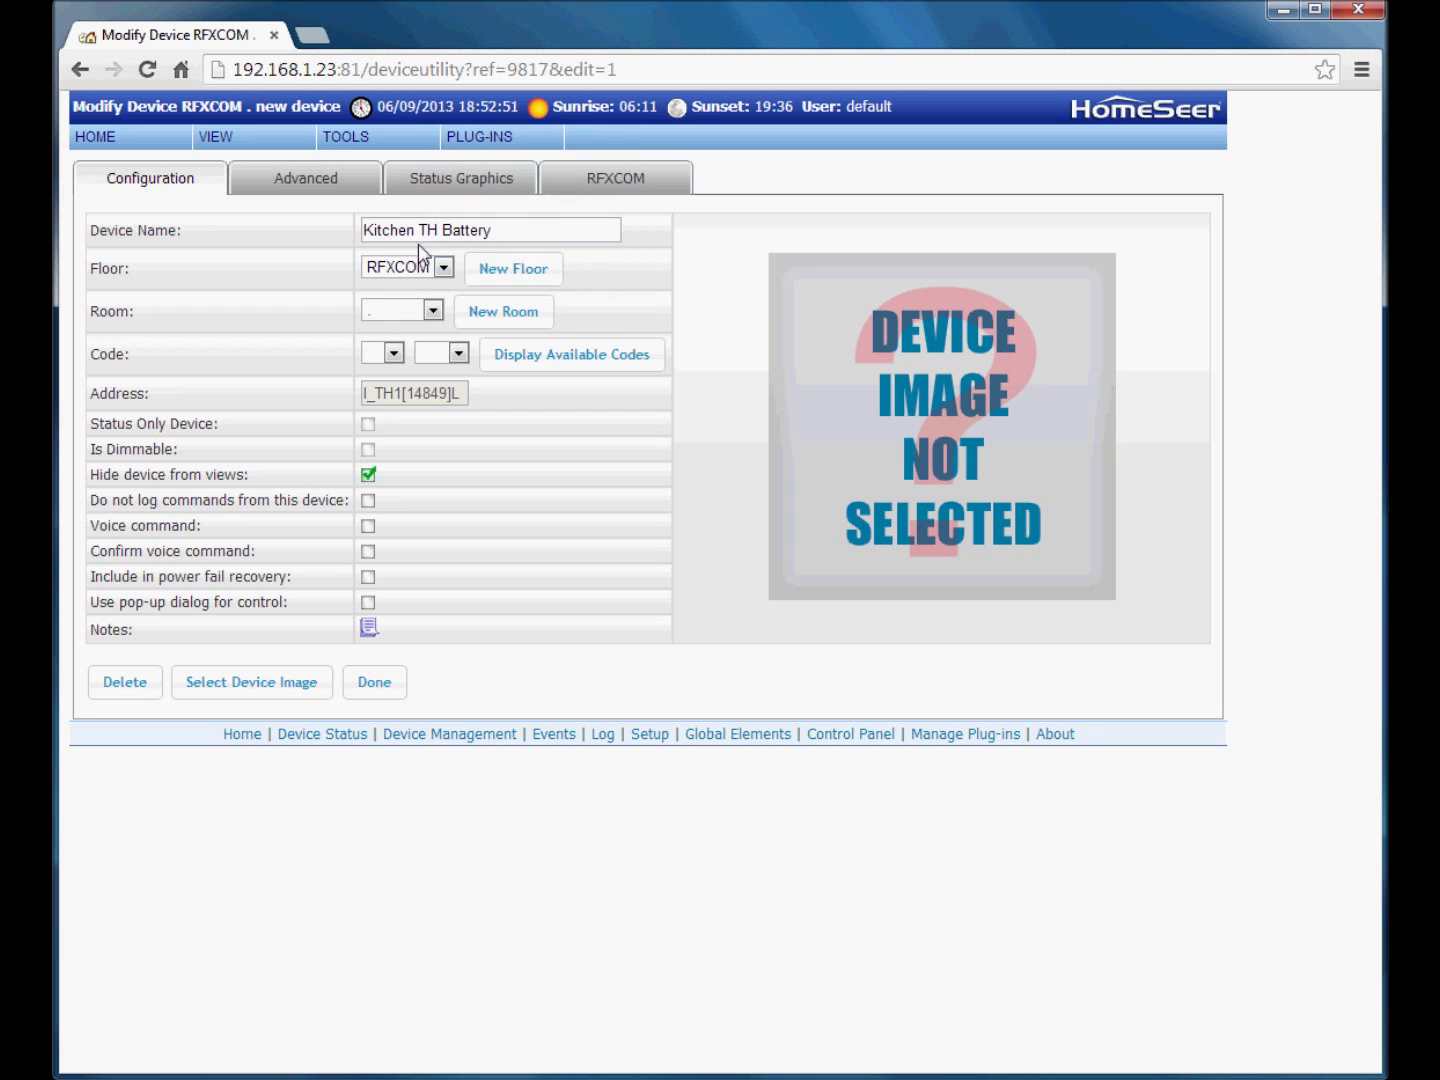
{"action": "left_click", "coordinate": [434, 310]}
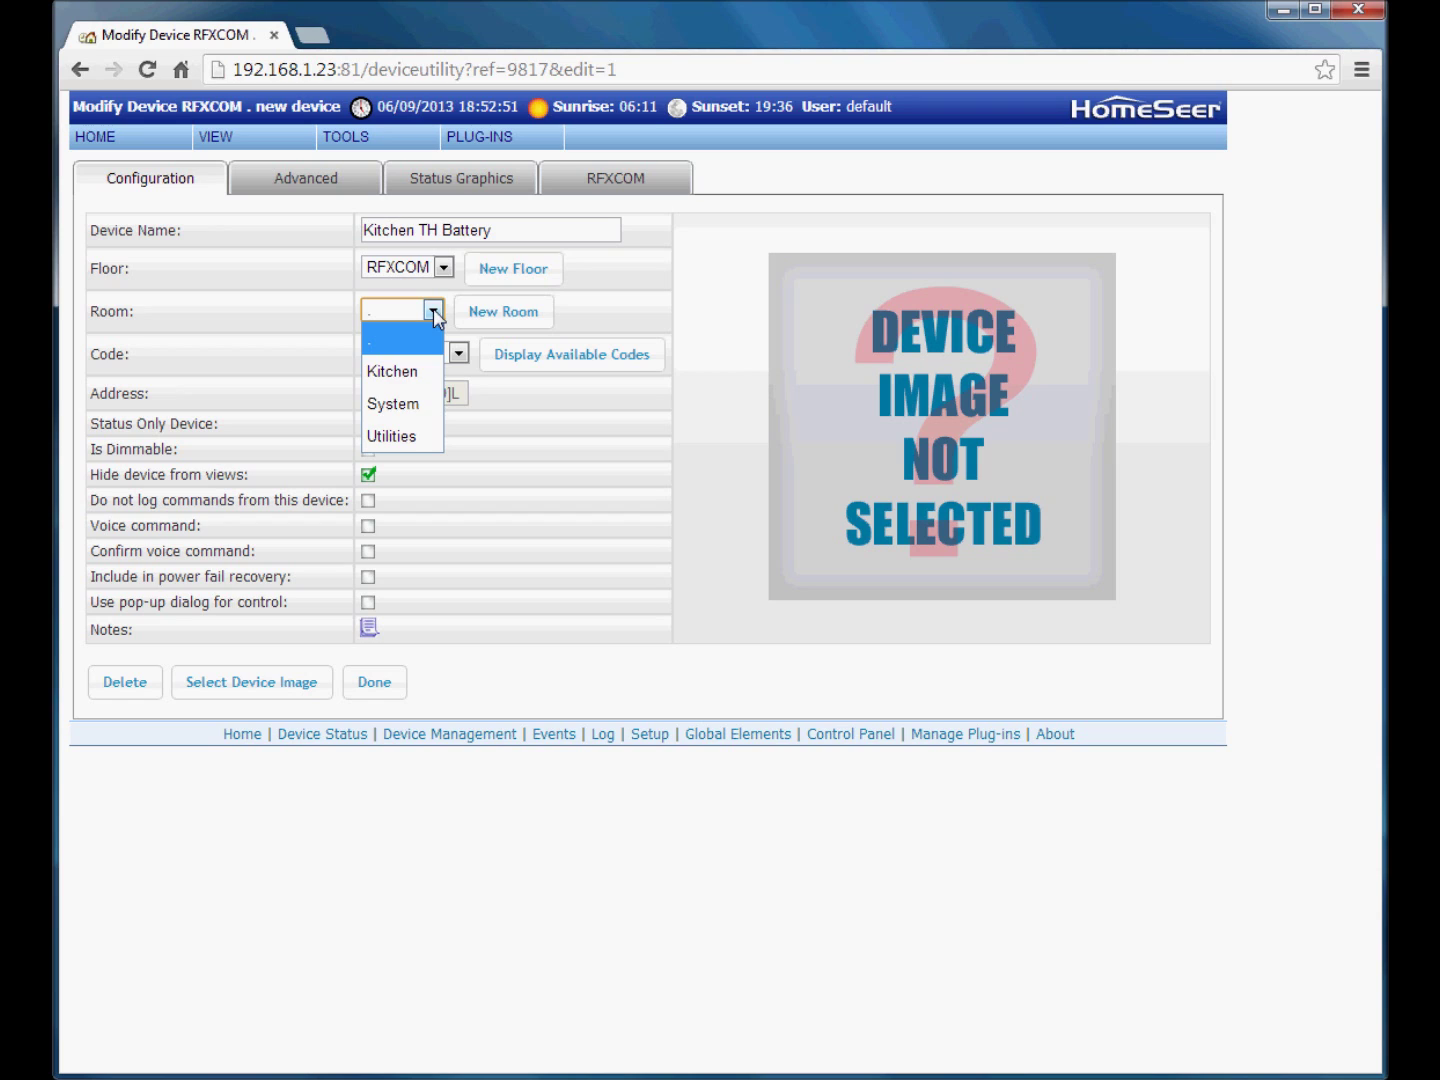
{"action": "left_click", "coordinate": [409, 374]}
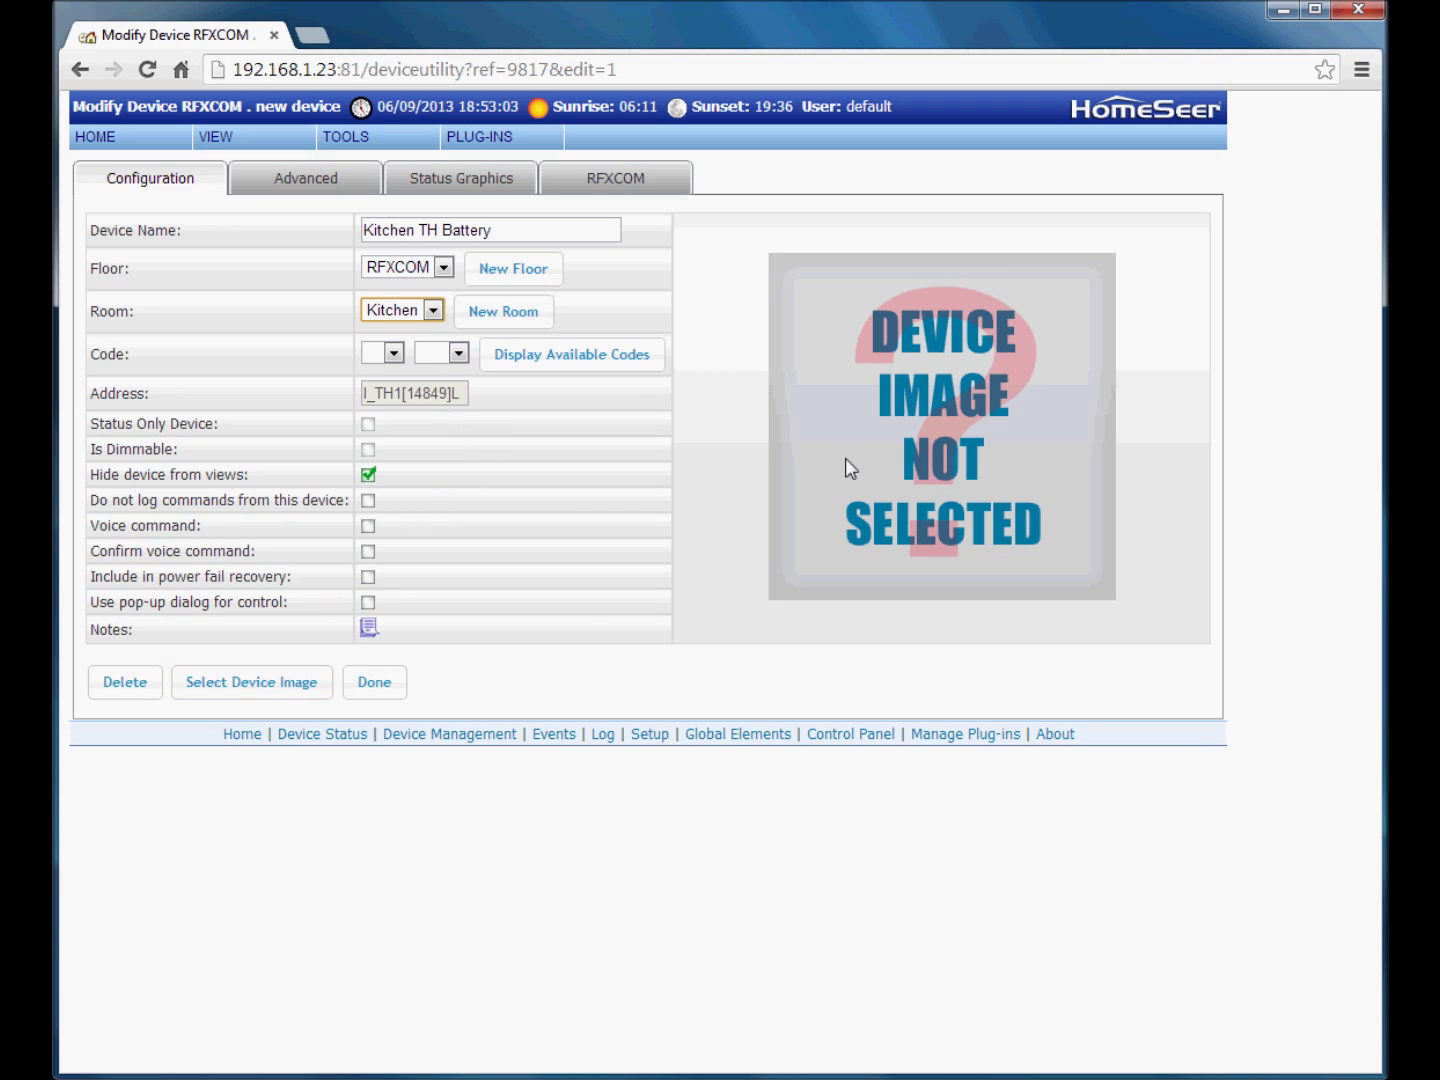
- Show the battery sensor's icon, set battery life to 200 and replaced date 04/08/2013, then save
{"action": "left_click", "coordinate": [601, 185]}
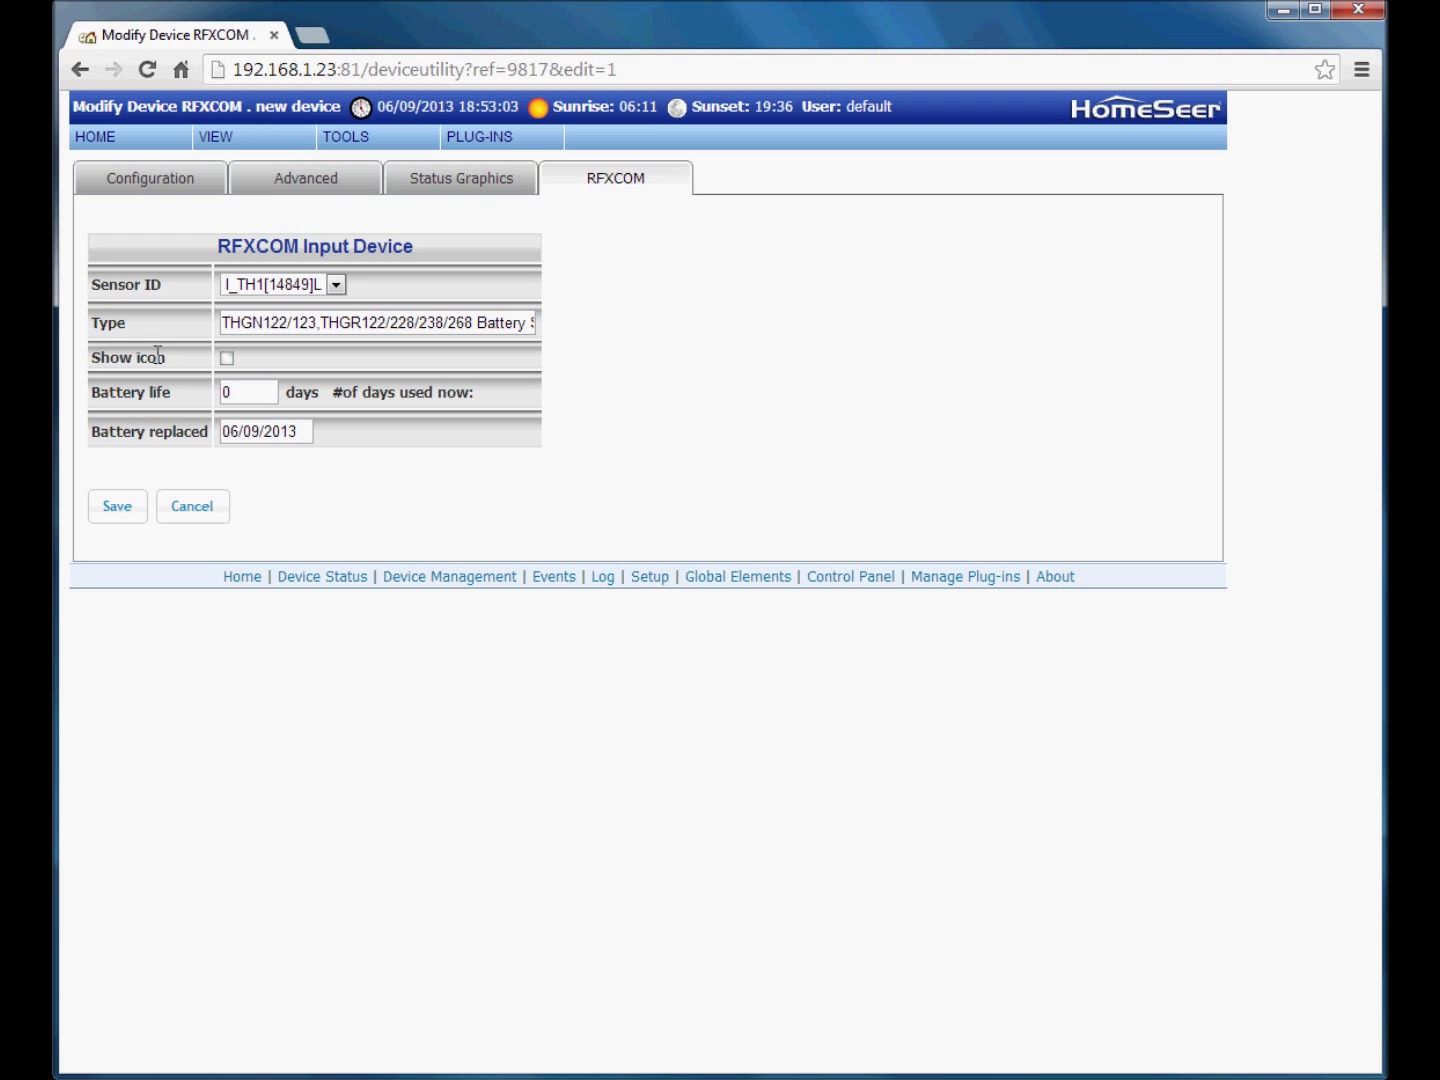
{"action": "left_click", "coordinate": [228, 360]}
{"action": "double_click", "coordinate": [267, 391]}
{"action": "type", "text": "200"}
{"action": "left_click", "coordinate": [248, 431]}
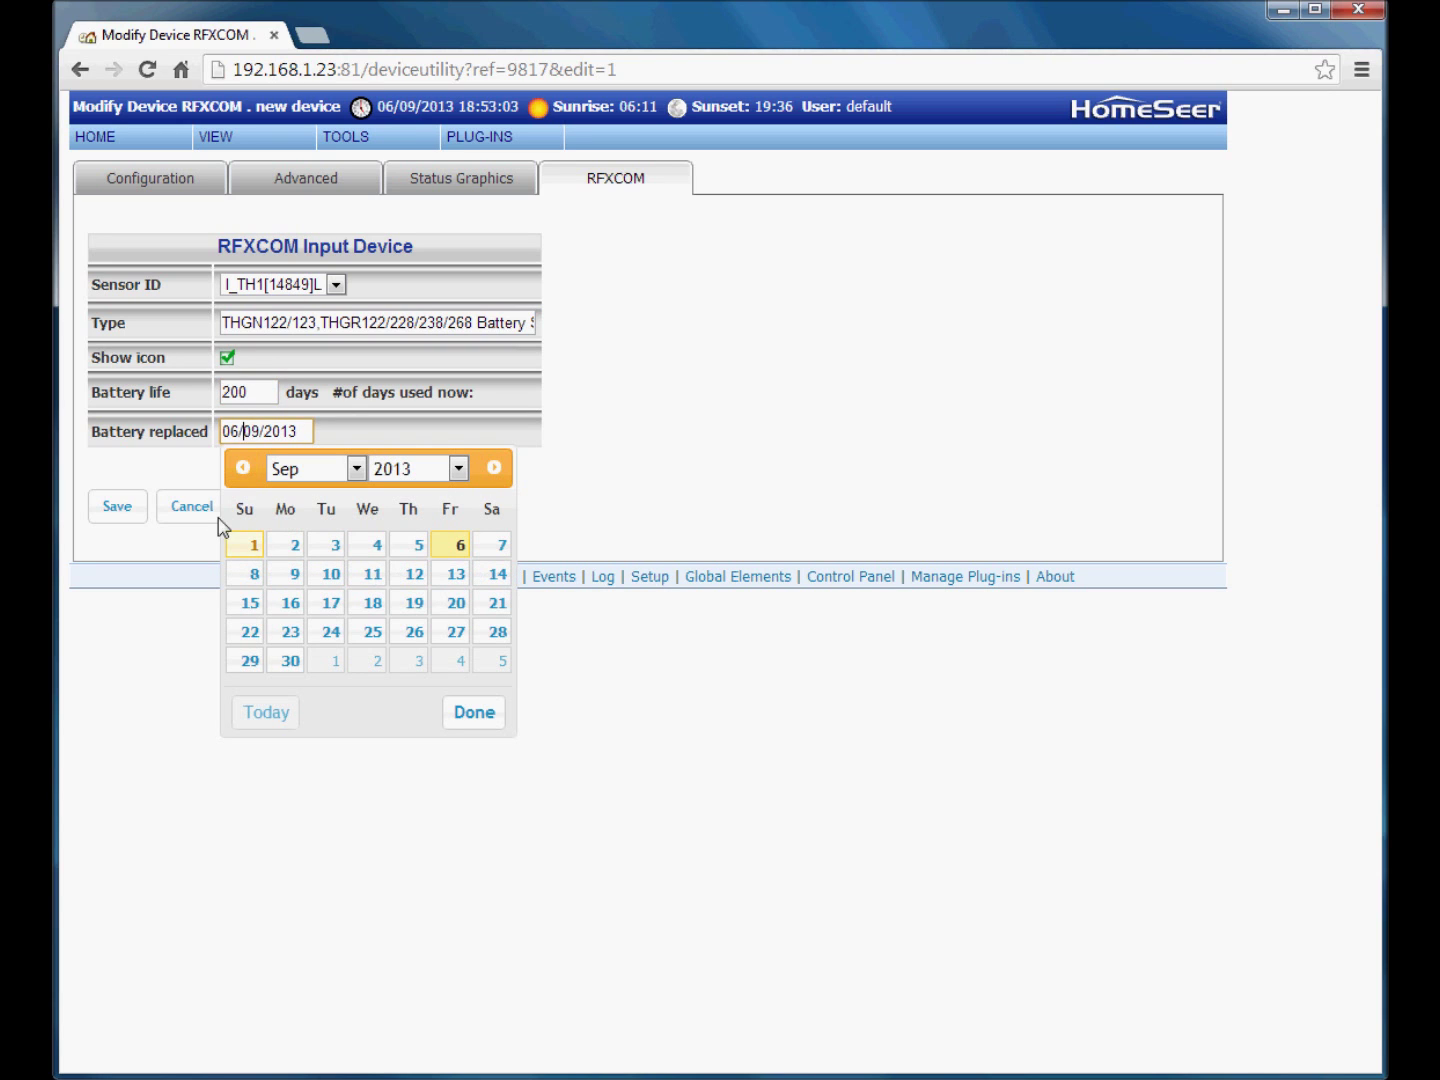
{"action": "left_click", "coordinate": [242, 467]}
{"action": "left_click", "coordinate": [249, 574]}
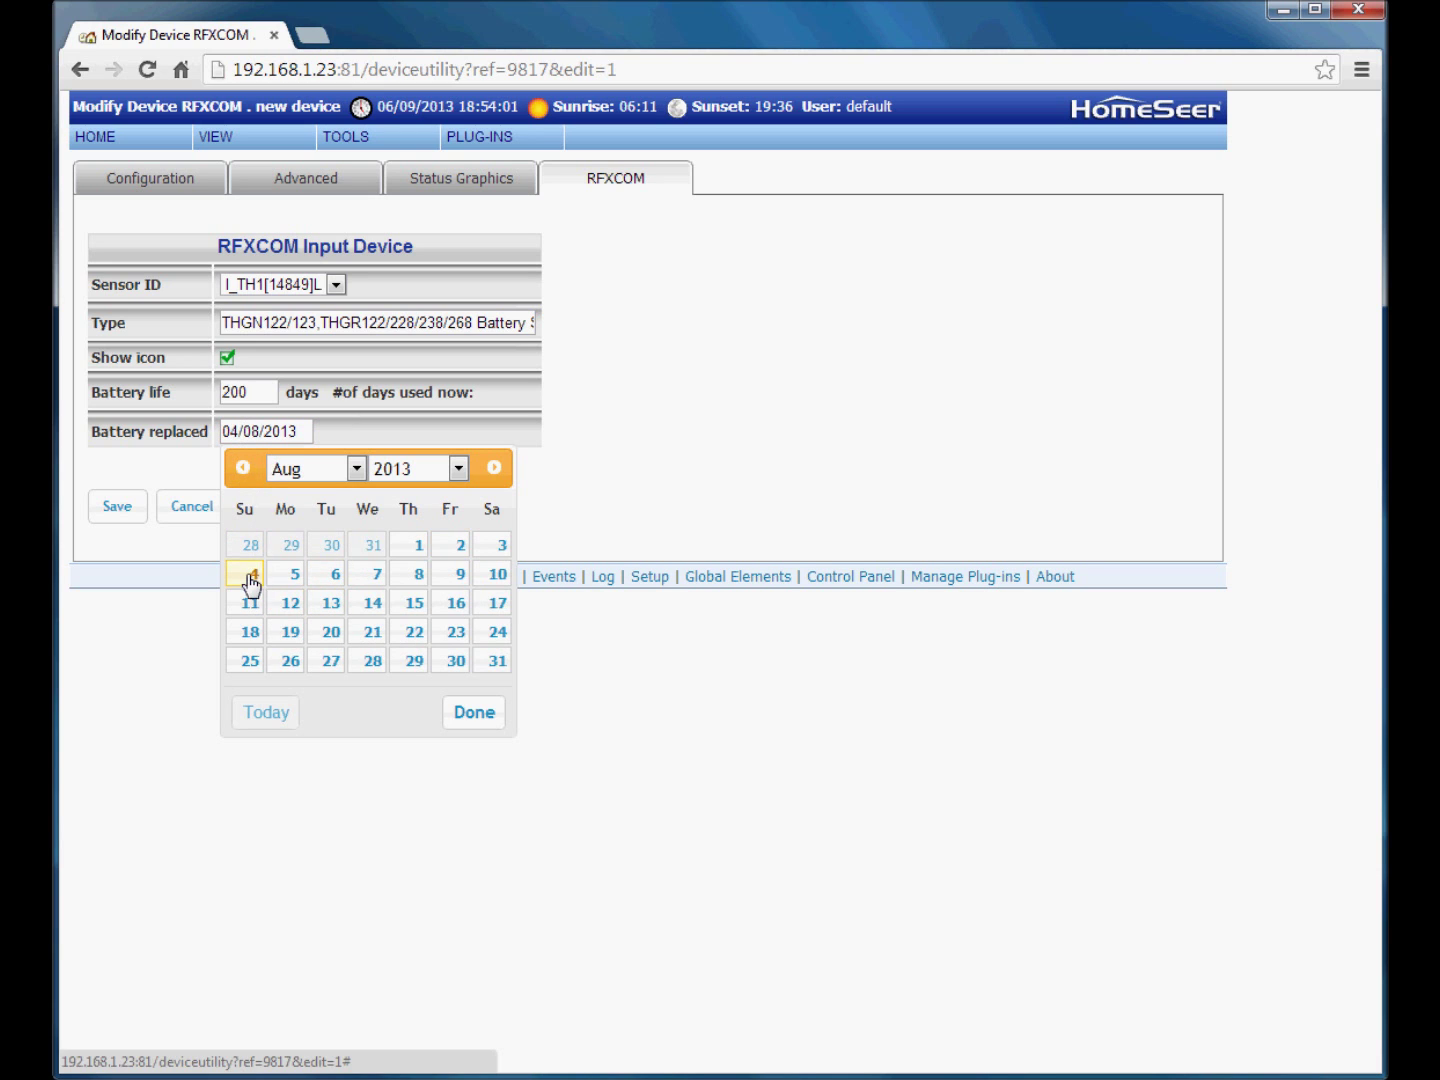
{"action": "left_click", "coordinate": [122, 512]}
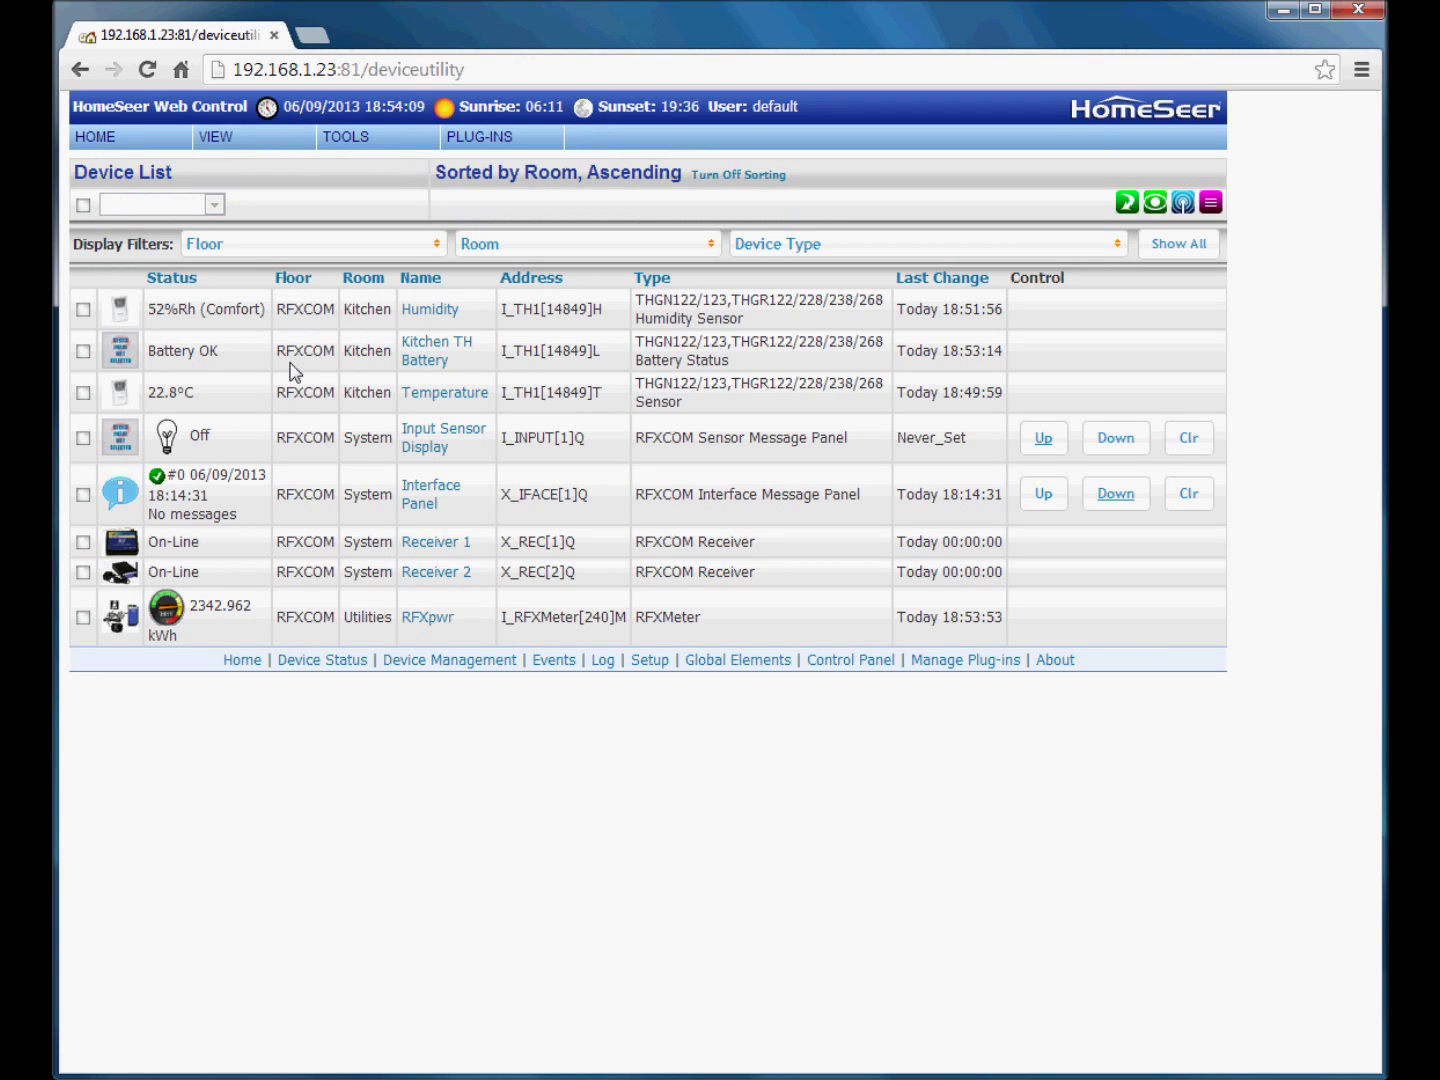
{"action": "left_click", "coordinate": [432, 366]}
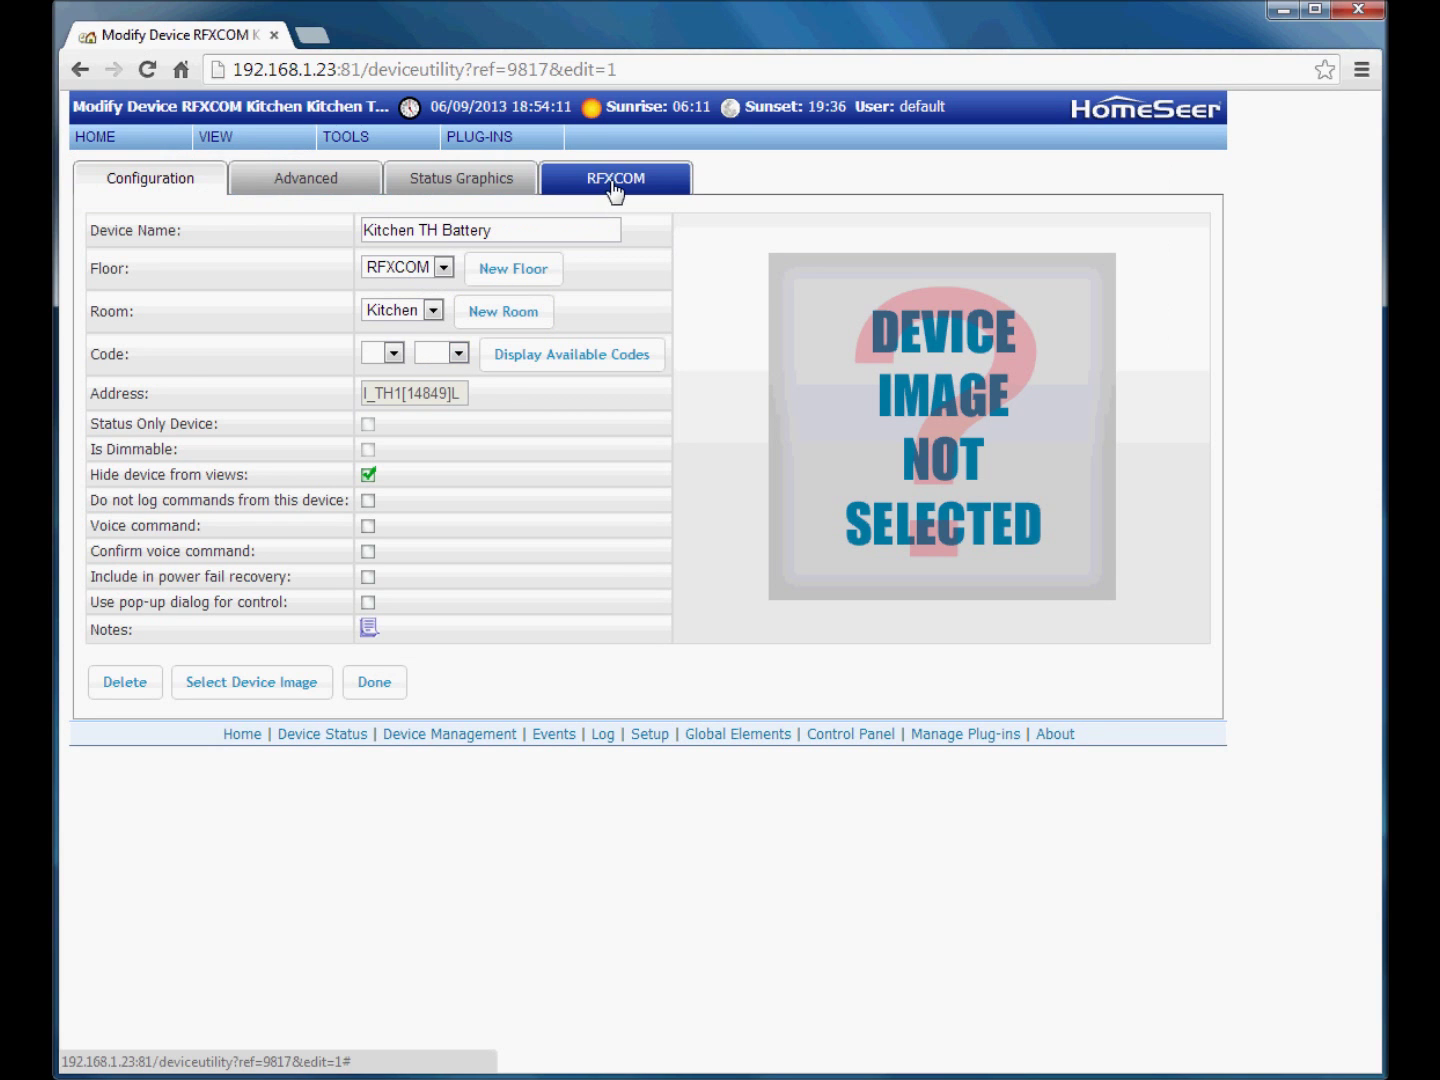
{"action": "left_click", "coordinate": [615, 191]}
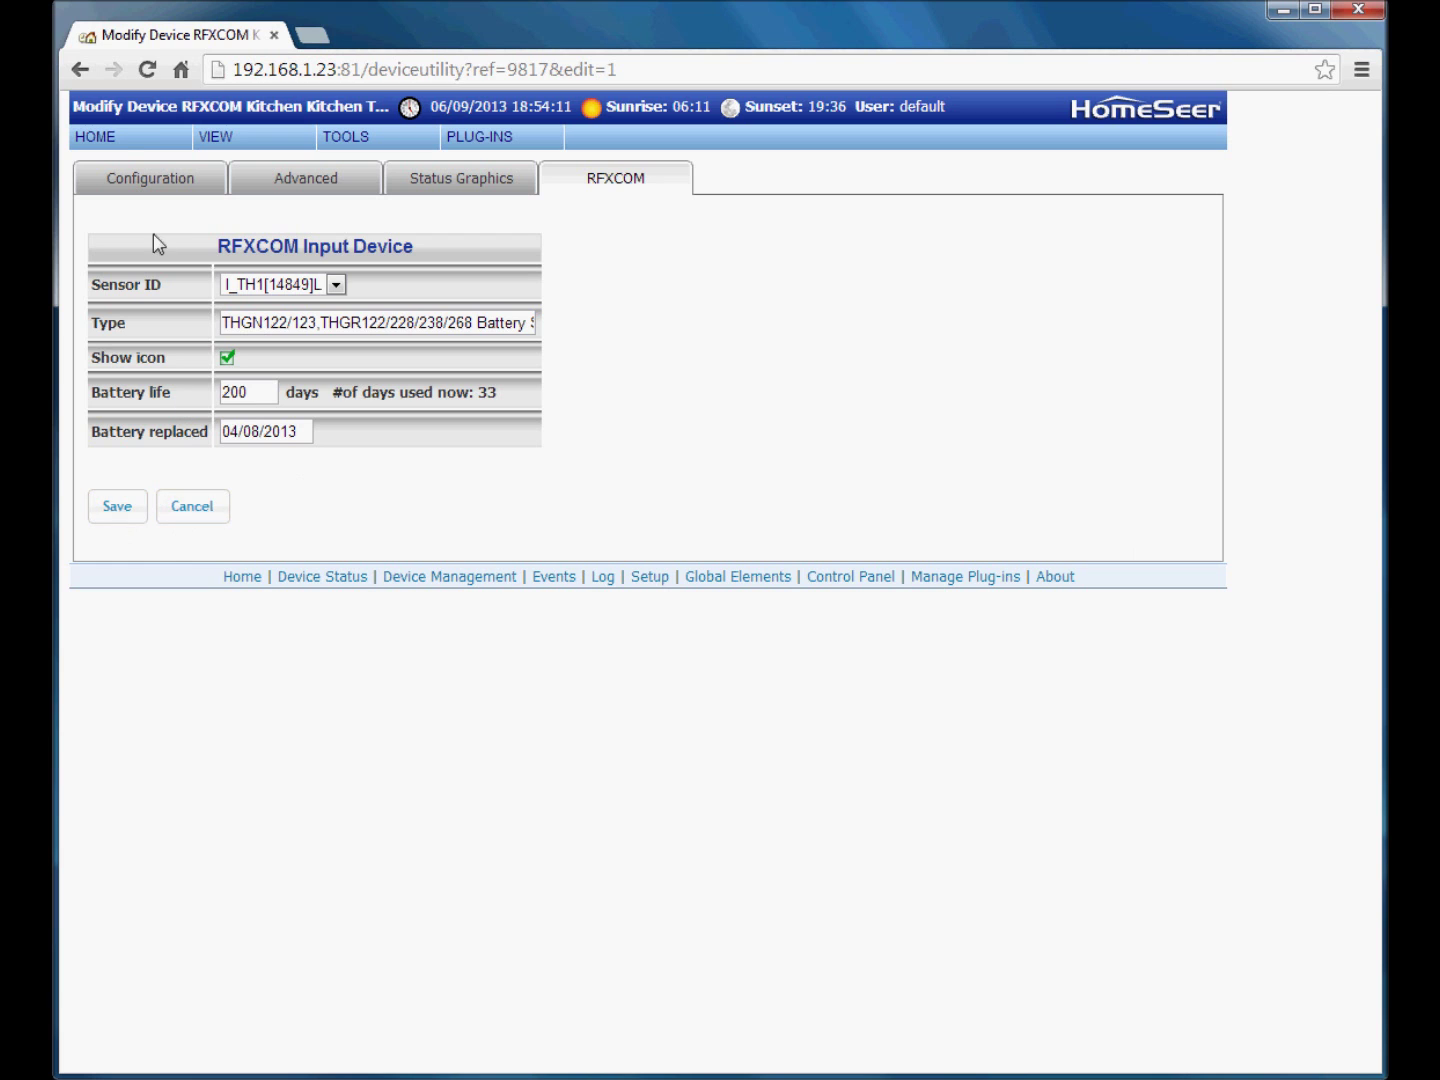
{"action": "left_click", "coordinate": [113, 143]}
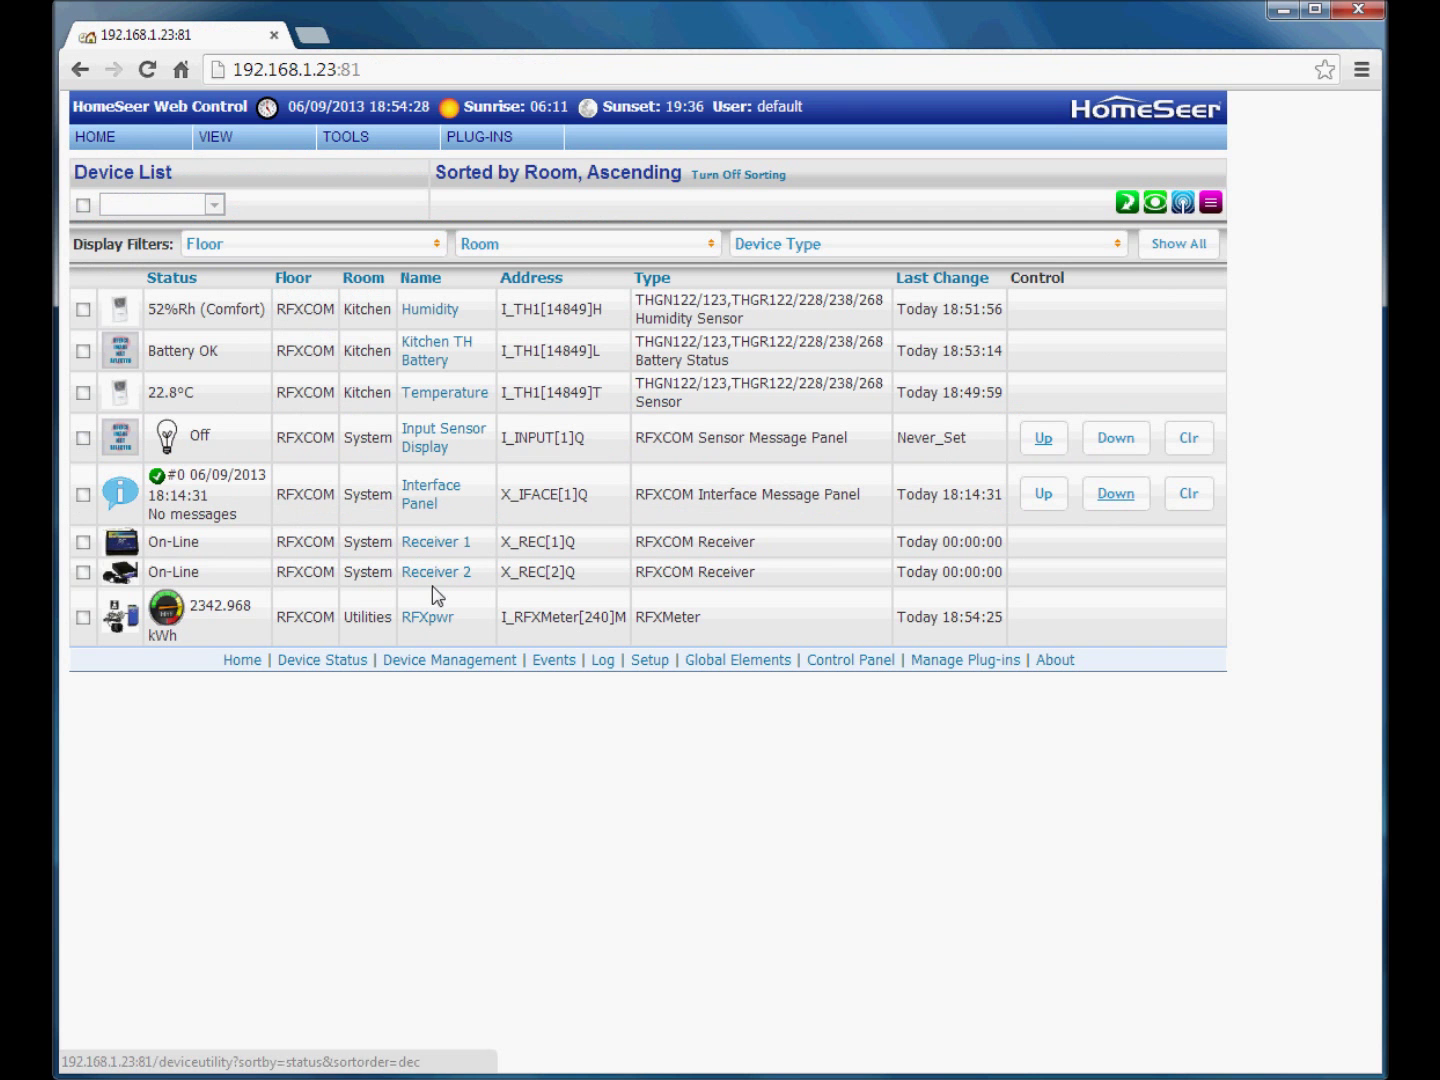